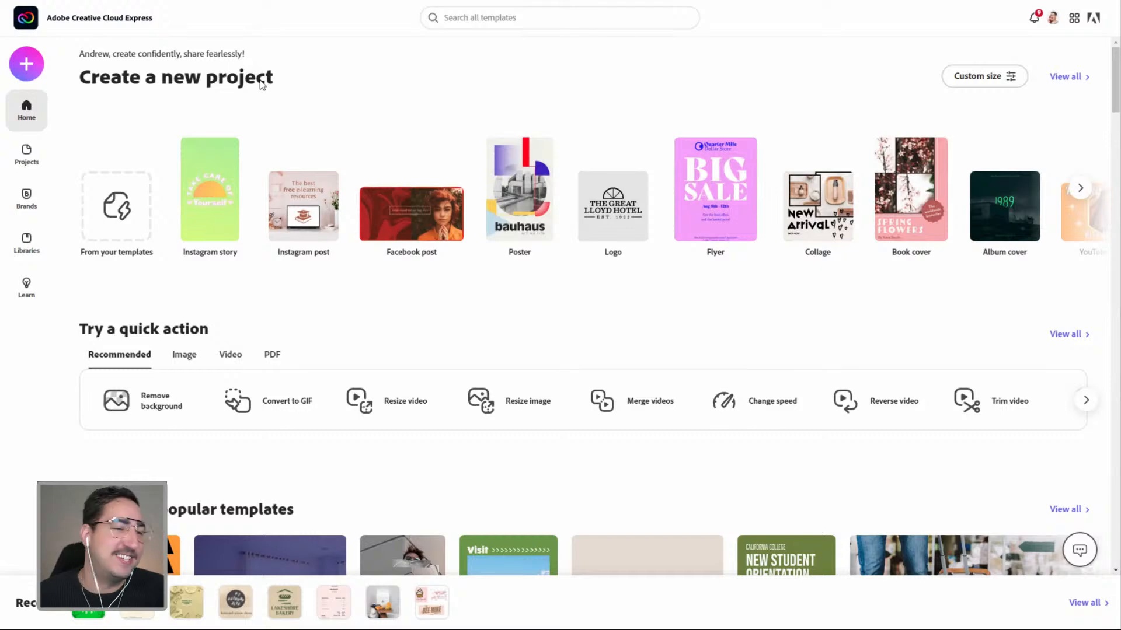
- Create a new blank Instagram post project
click(28, 66)
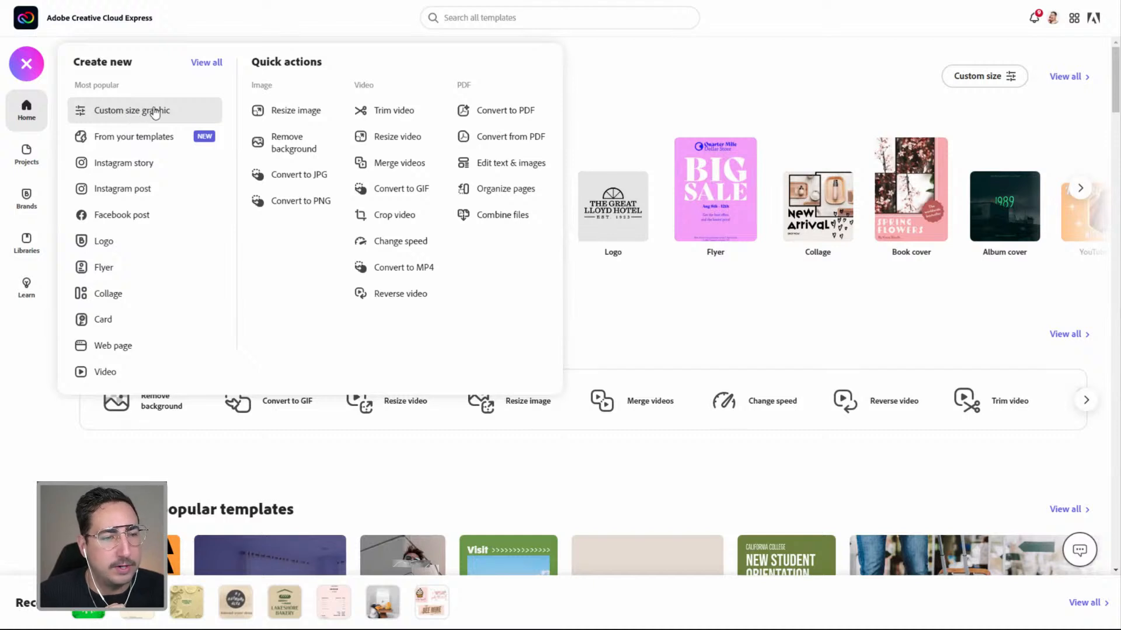
click(145, 191)
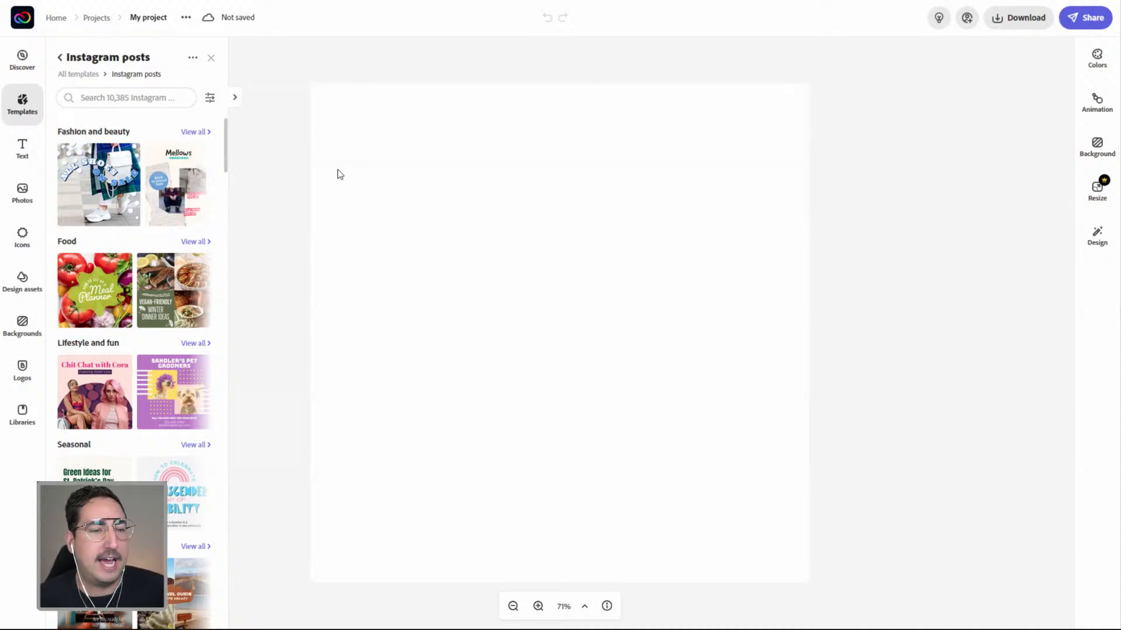
click(153, 97)
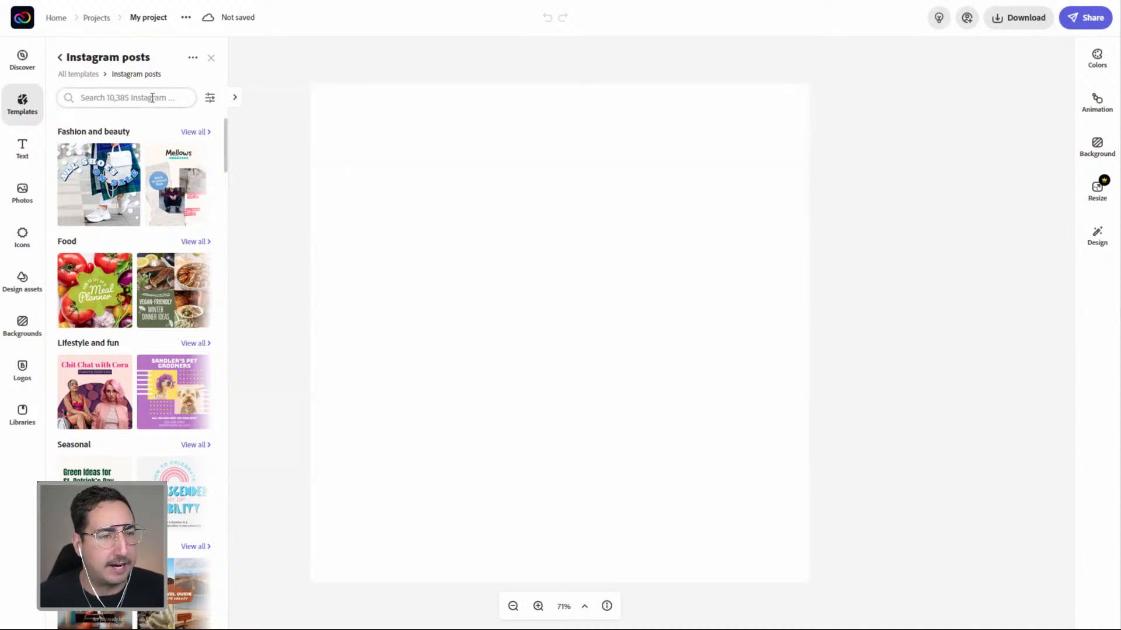
- Search the stock photos for "texture" and add the tall purple-grey marbled texture to the canvas
click(24, 202)
click(122, 123)
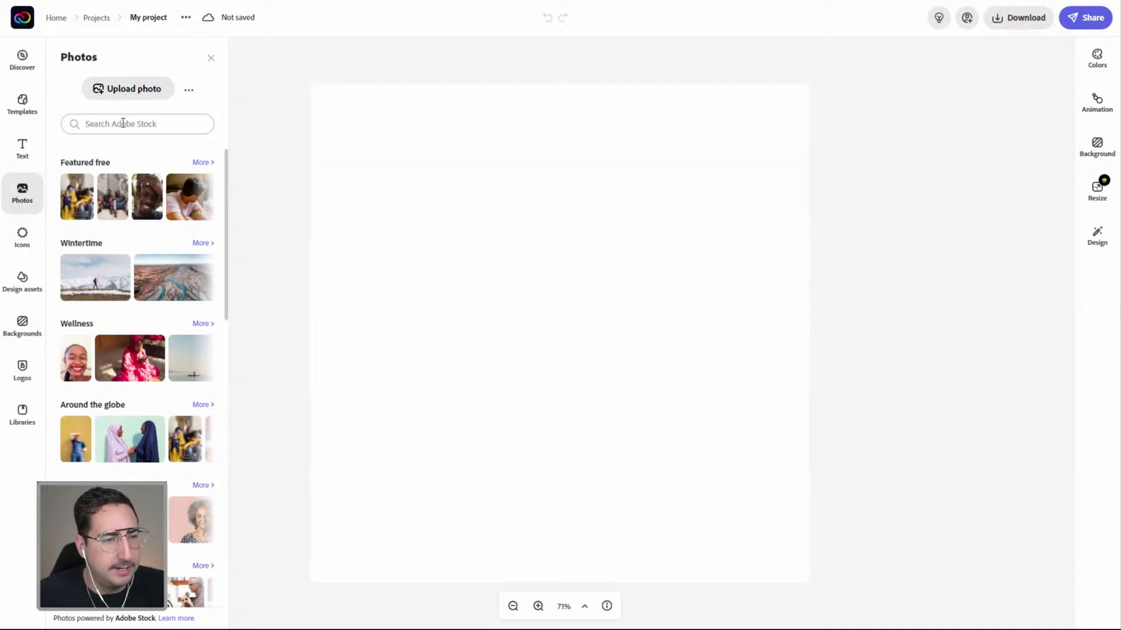
text(texture)
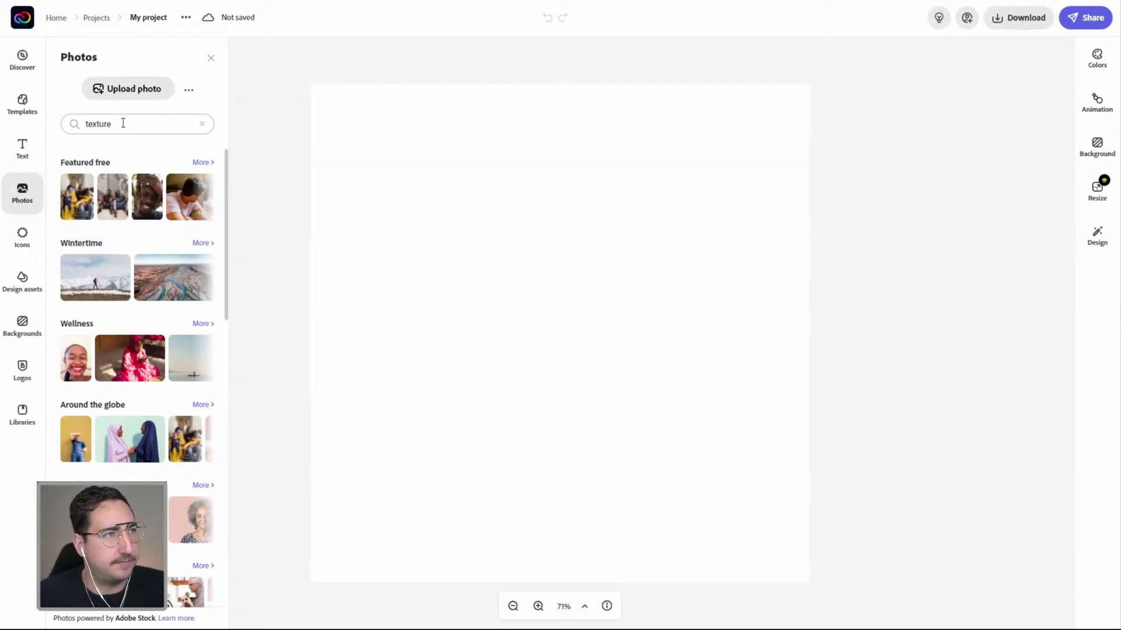
key(Return)
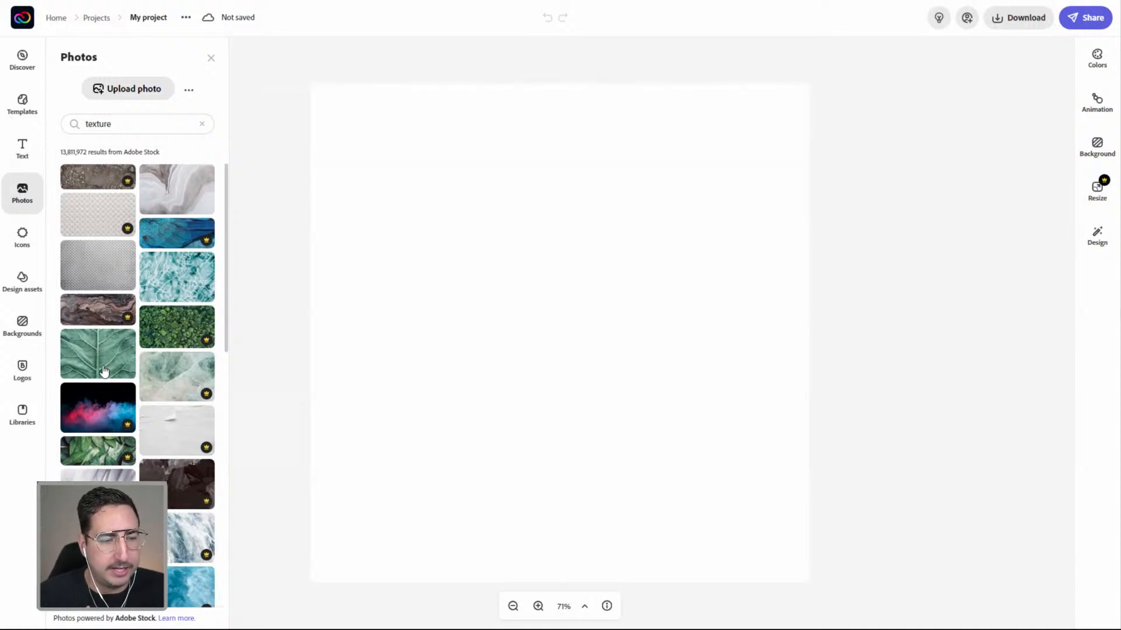
scroll(103, 372, down, 3)
scroll(103, 382, down, 1)
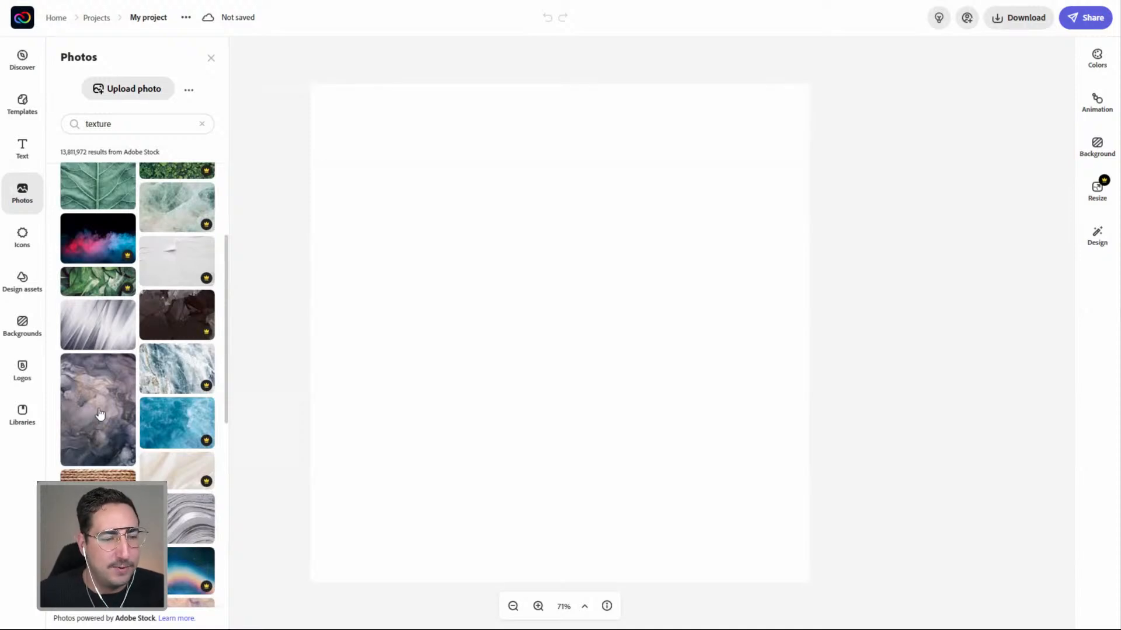
click(101, 413)
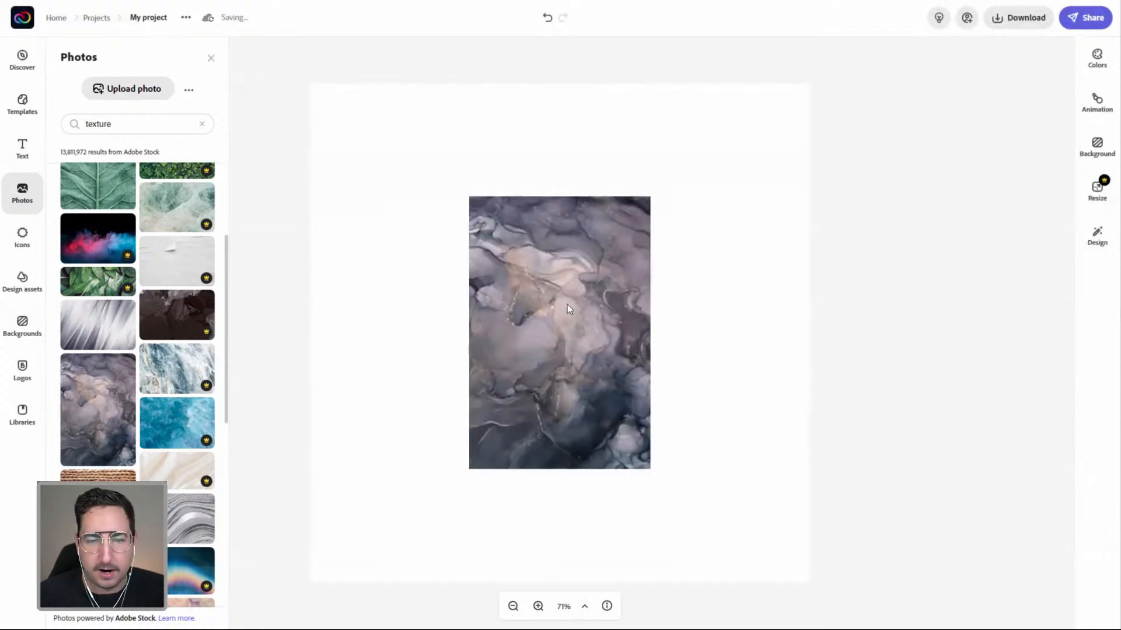
- Rotate the marbled texture image 90 degrees to landscape orientation and set it as the page background
click(565, 273)
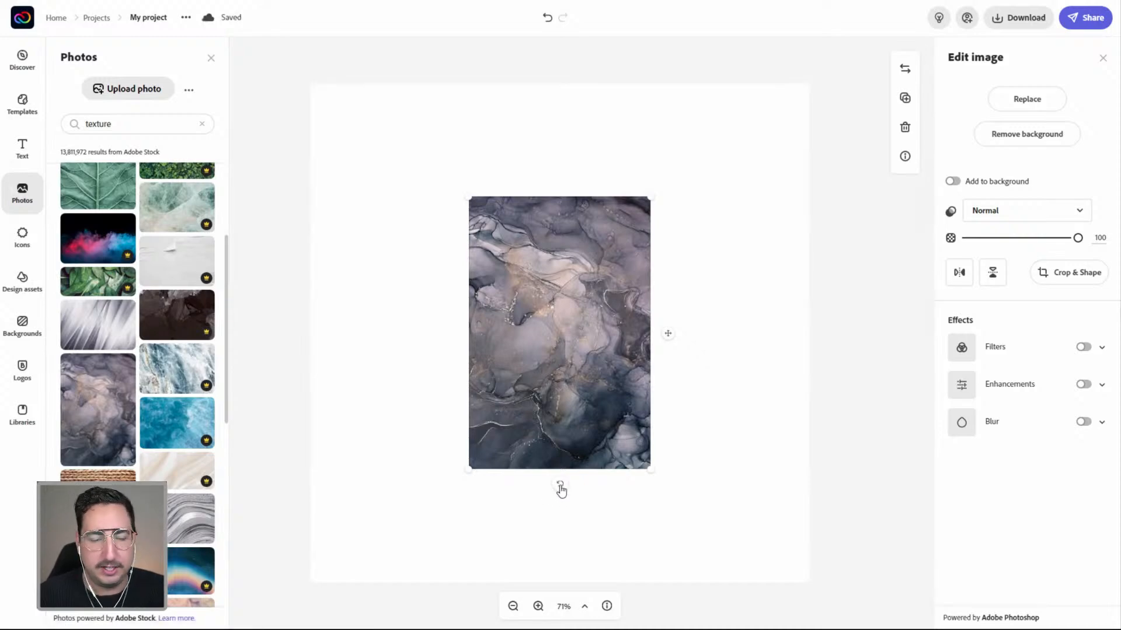
drag(560, 489, 368, 337)
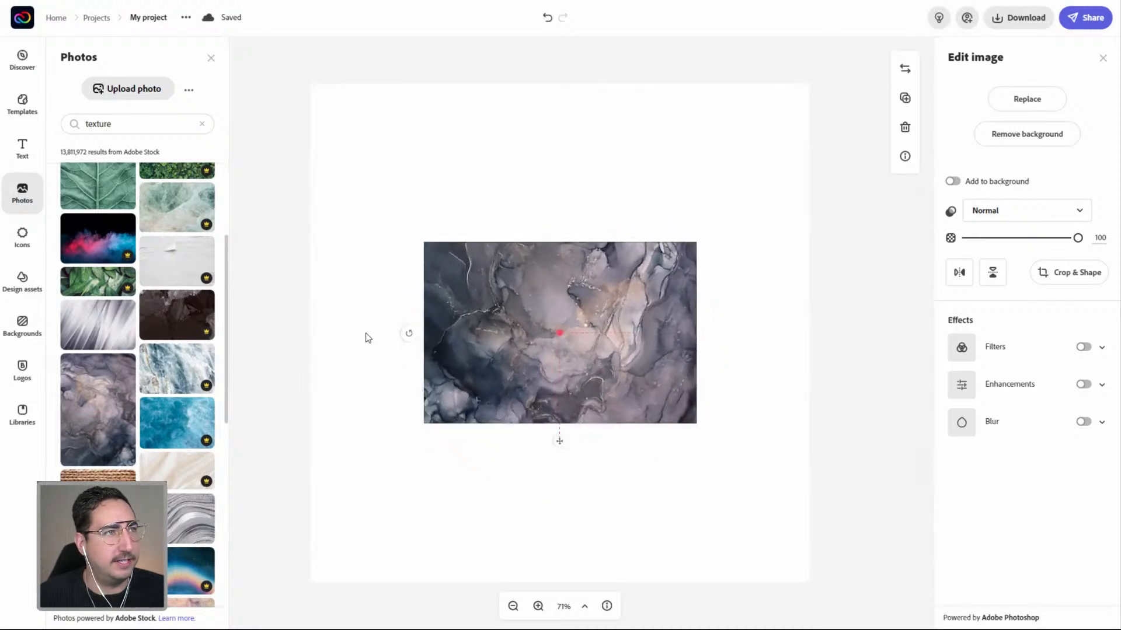
drag(367, 337, 368, 338)
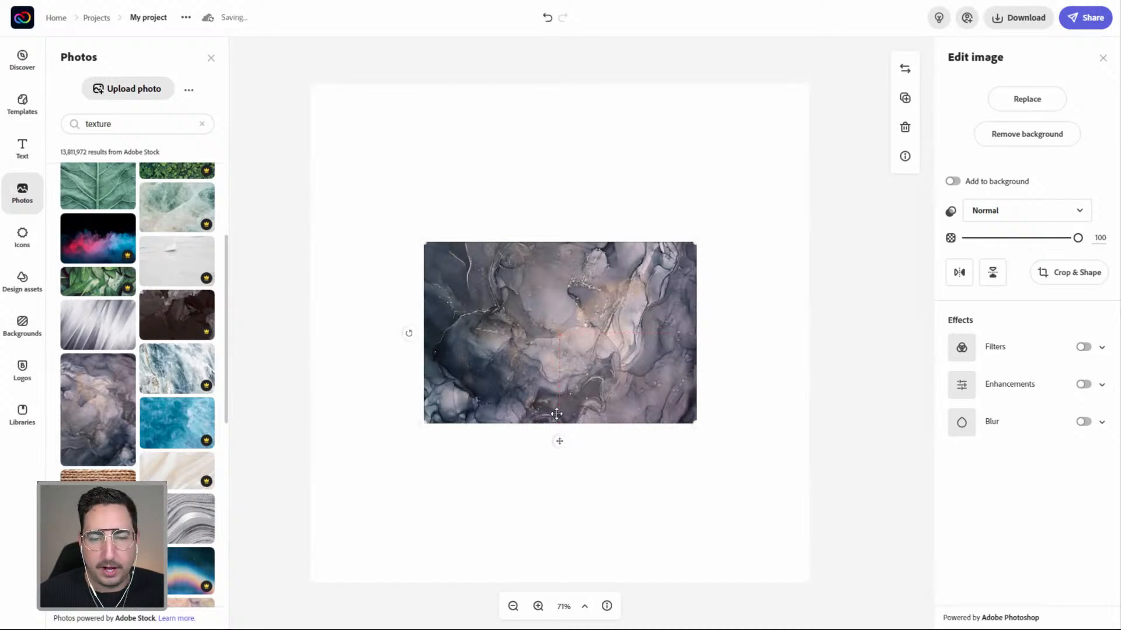
click(953, 181)
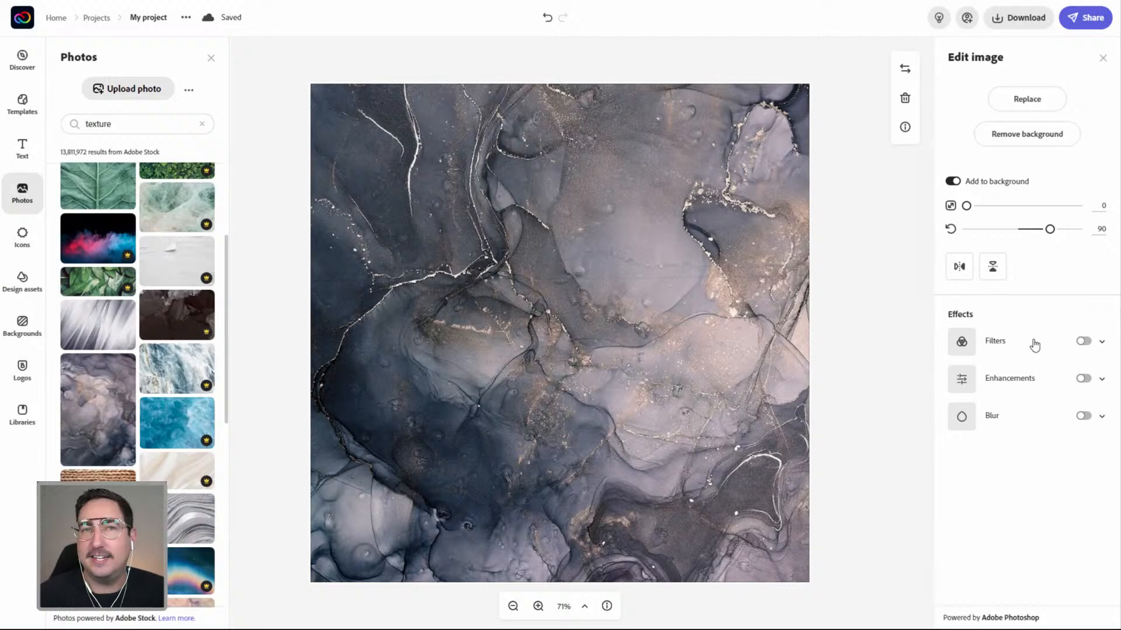
- Apply the Duotone filter to the background image, compare a few colour presets and use the black and light green one
click(1083, 342)
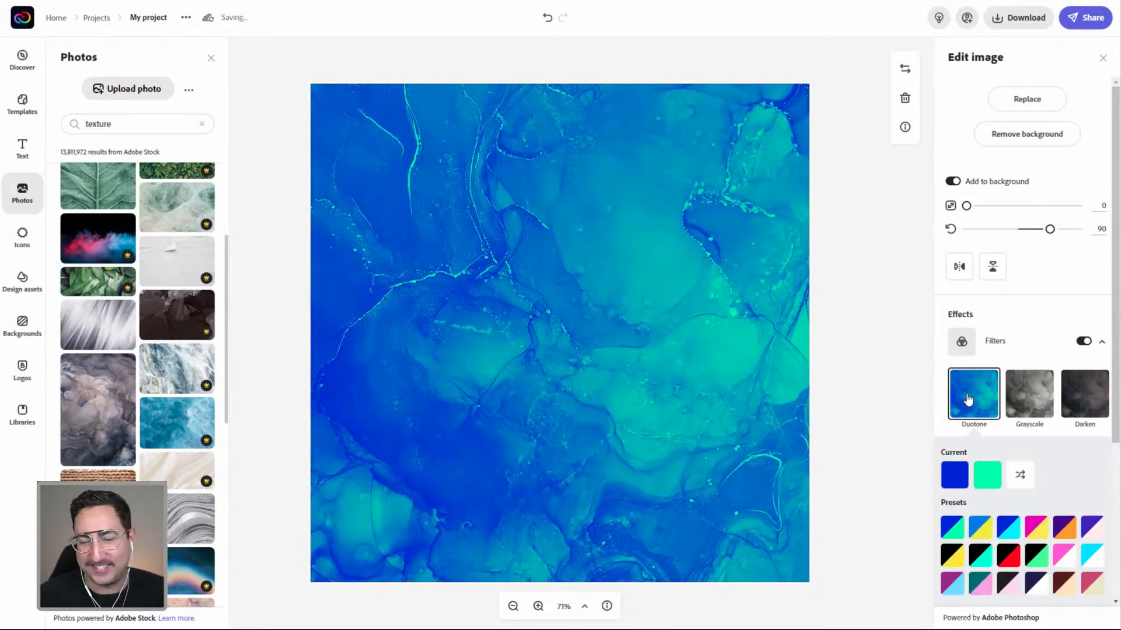
scroll(986, 473, down, 3)
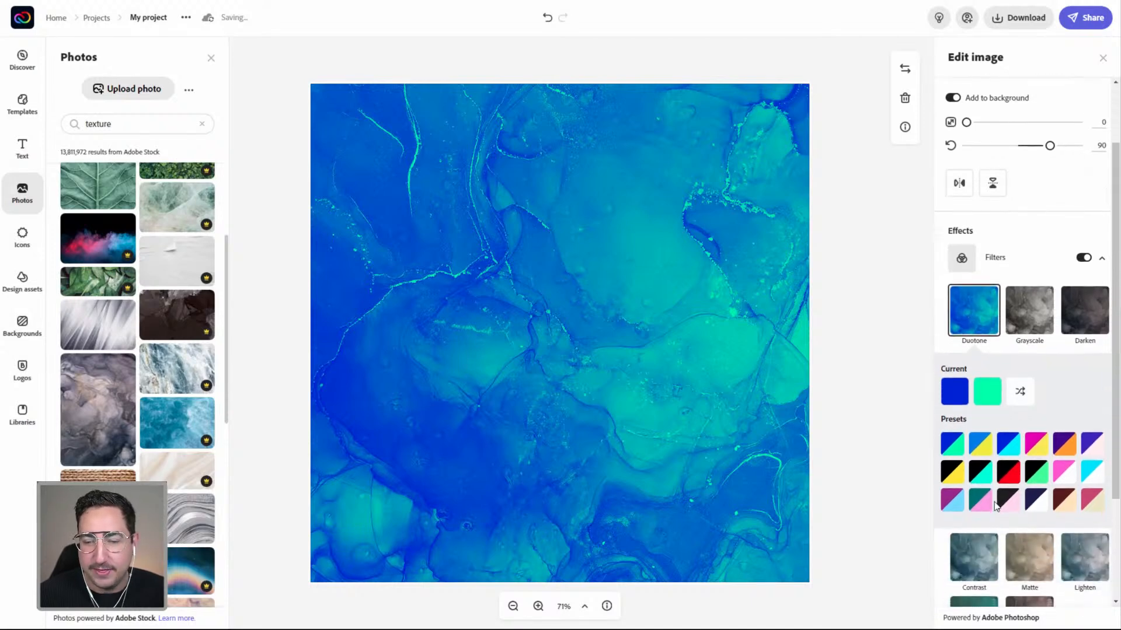
click(1029, 476)
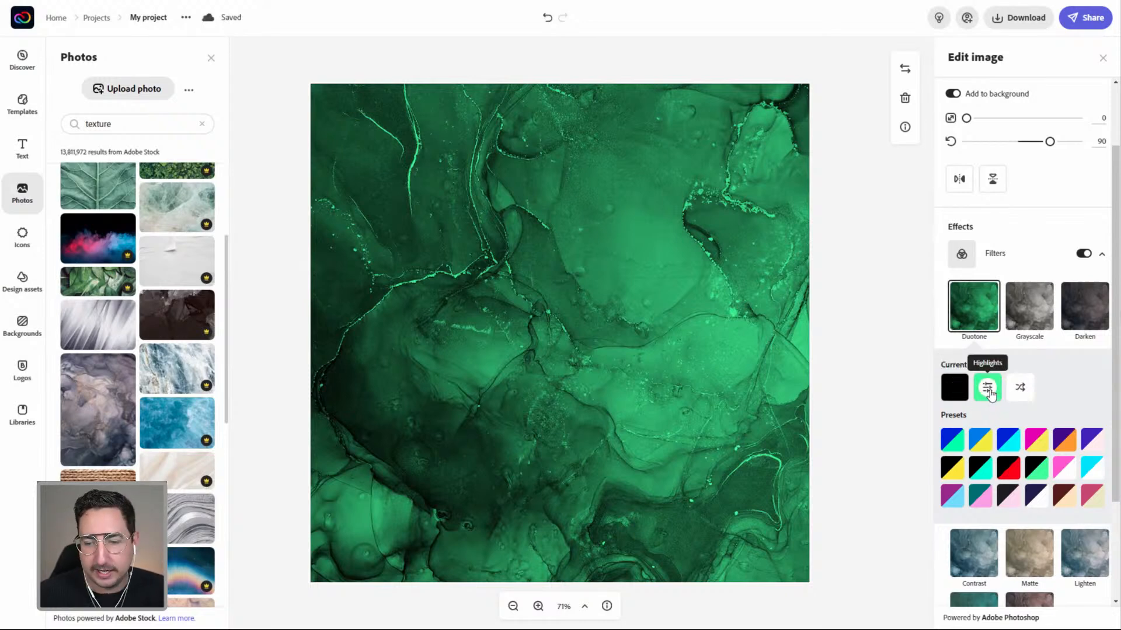
click(1038, 495)
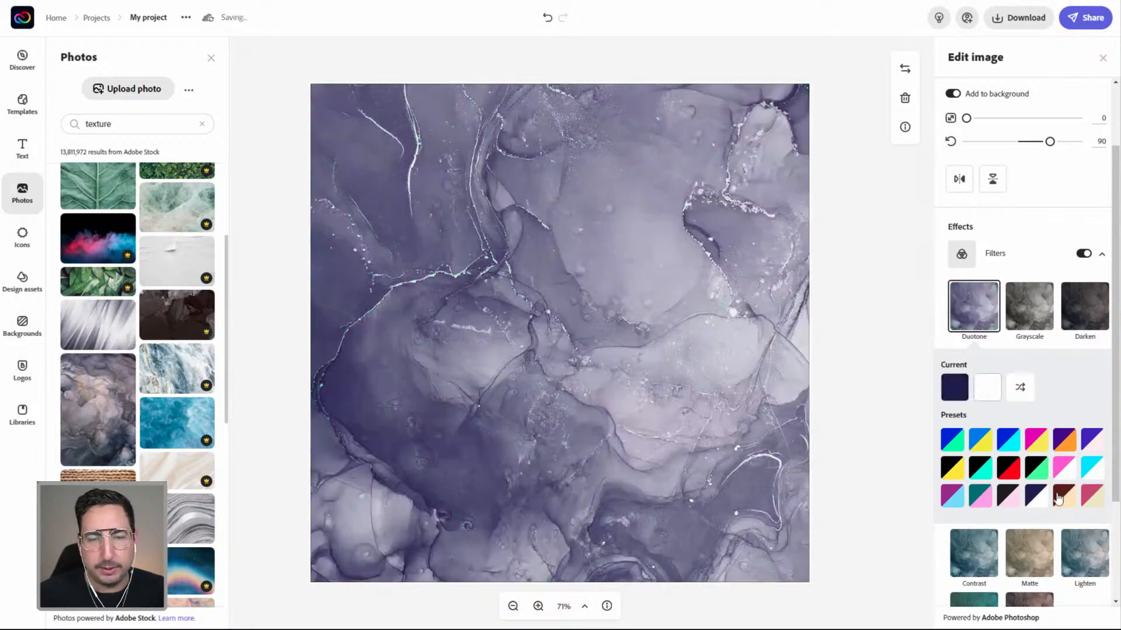
click(1063, 497)
click(1040, 476)
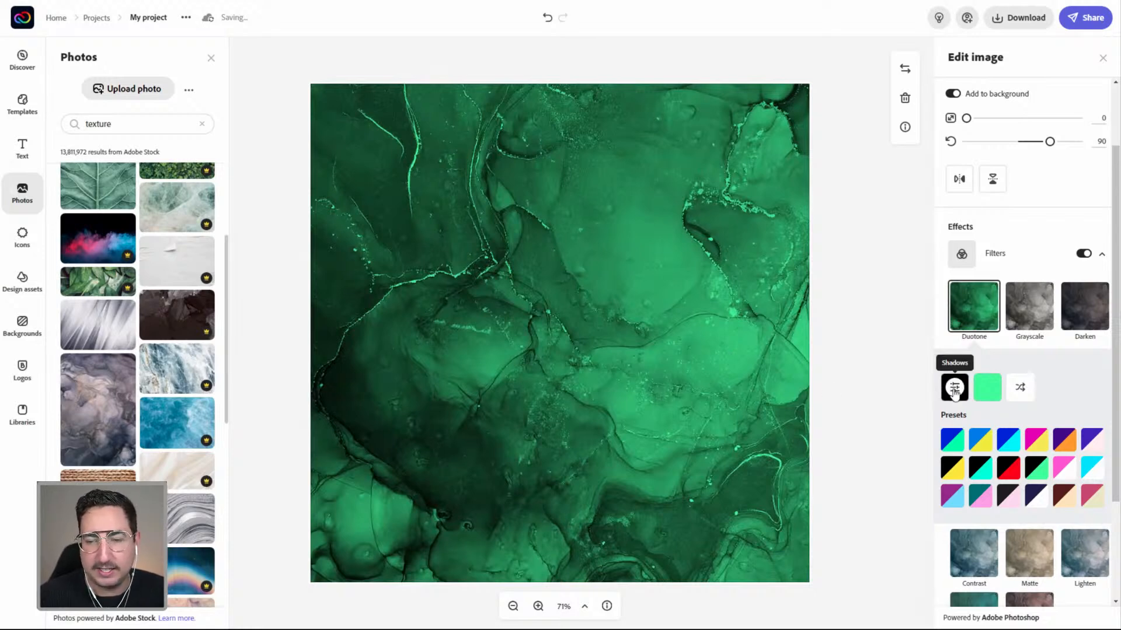
- Set the duotone shadows colour to the darkest green among the ready-made swatches
click(955, 389)
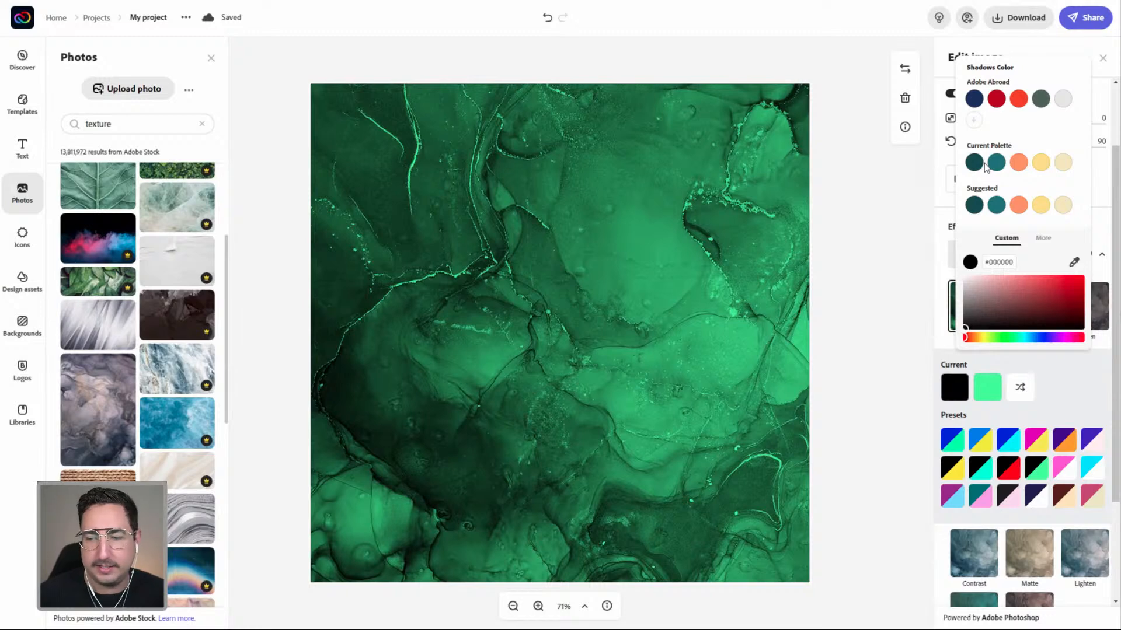
click(1039, 239)
scroll(1042, 271, down, 3)
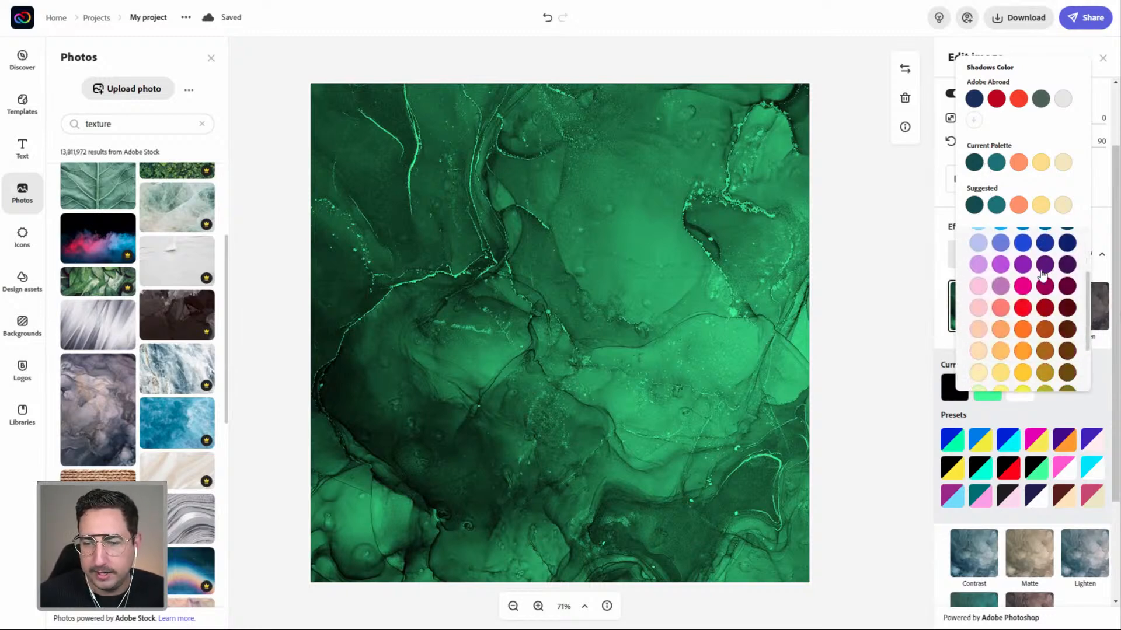
scroll(1042, 274, down, 2)
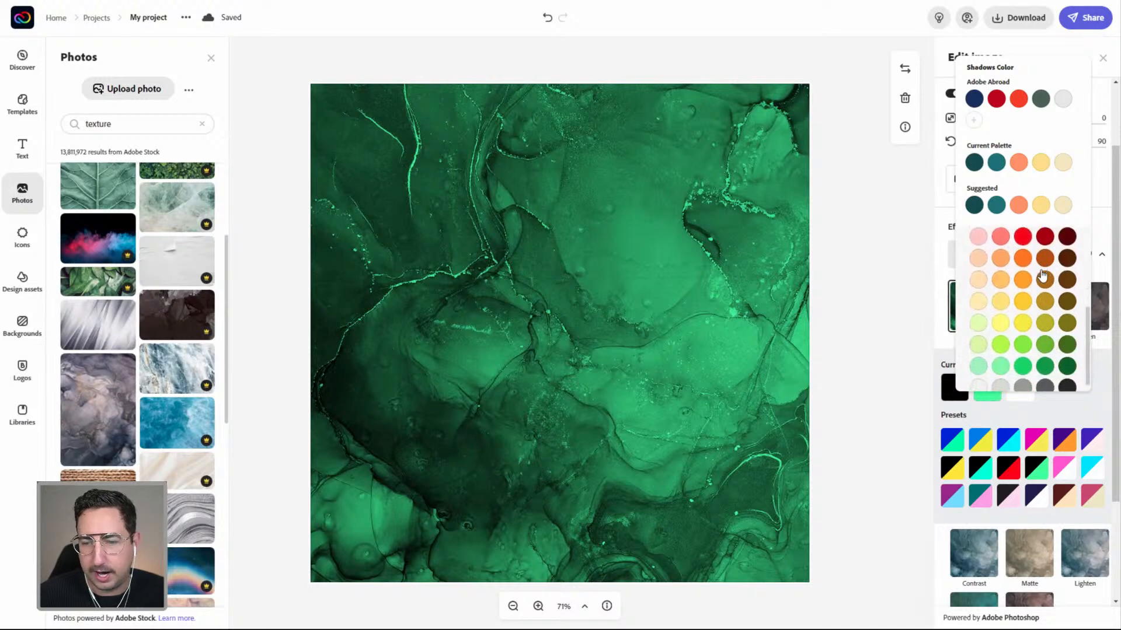
scroll(1043, 274, up, 5)
scroll(1043, 276, down, 5)
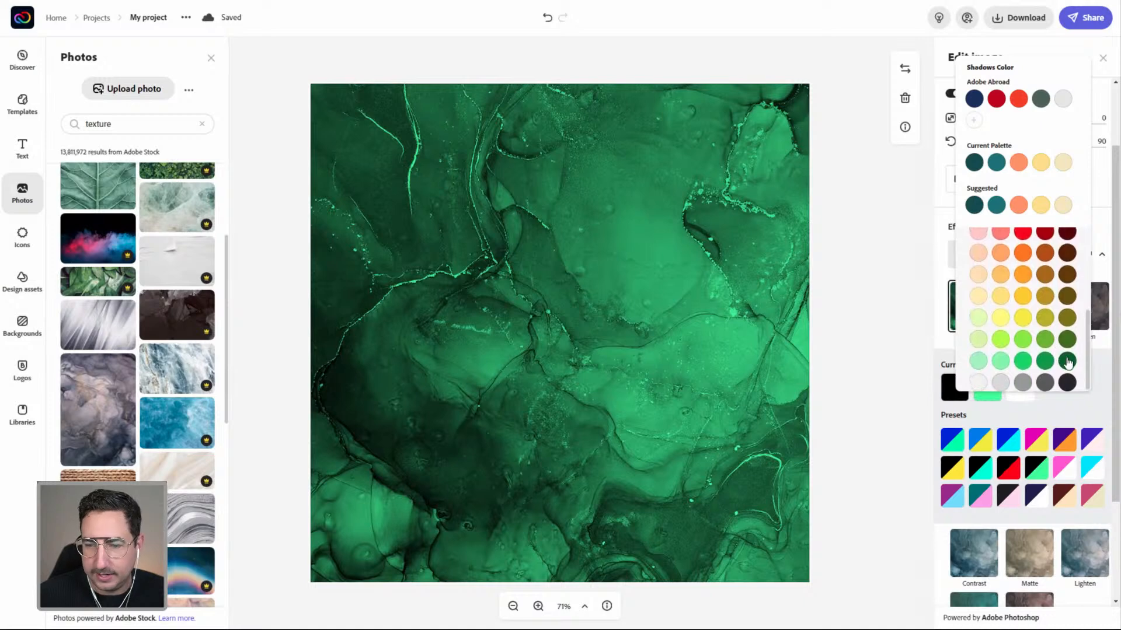
click(1067, 363)
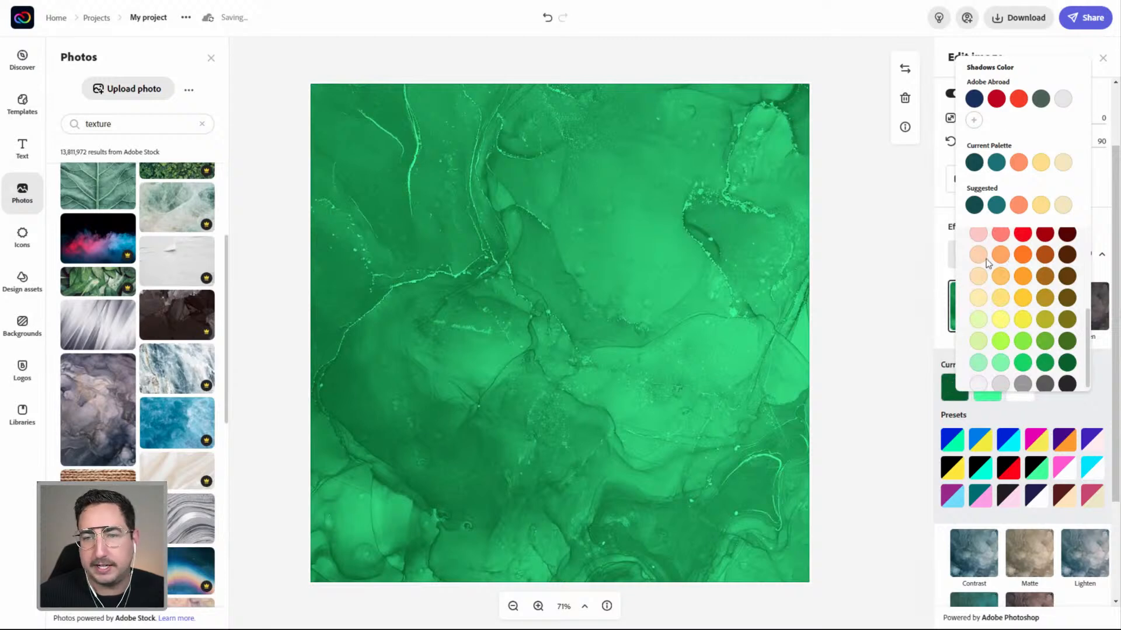
- Darken the duotone shadows to the custom green #03260F
scroll(1012, 344, up, 1)
scroll(1012, 344, up, 5)
click(1006, 238)
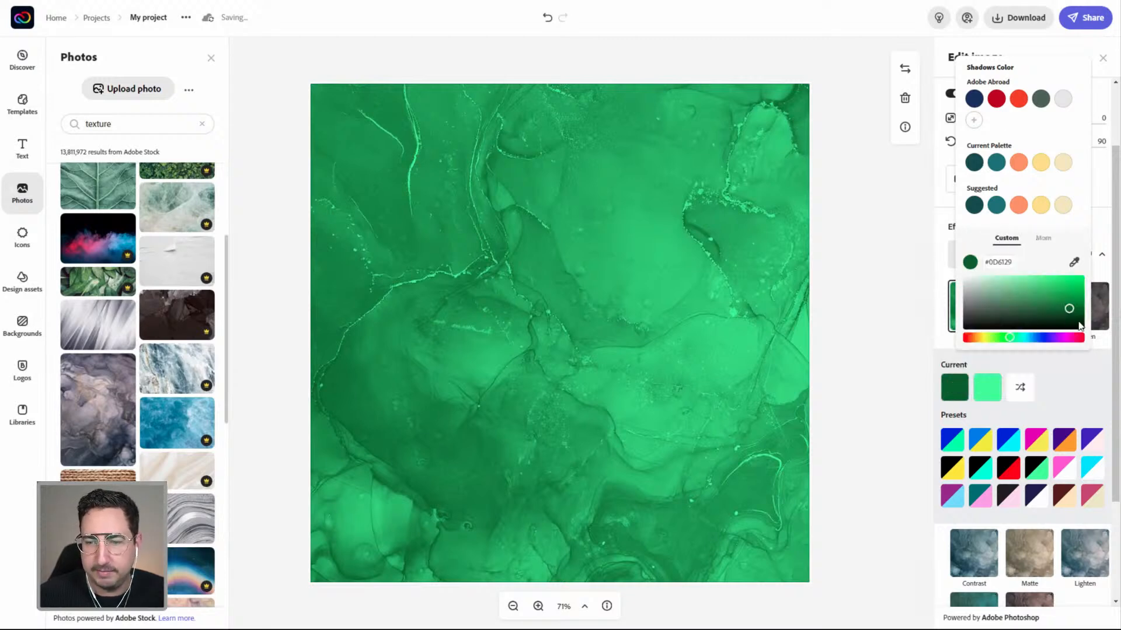
click(1072, 320)
click(1073, 321)
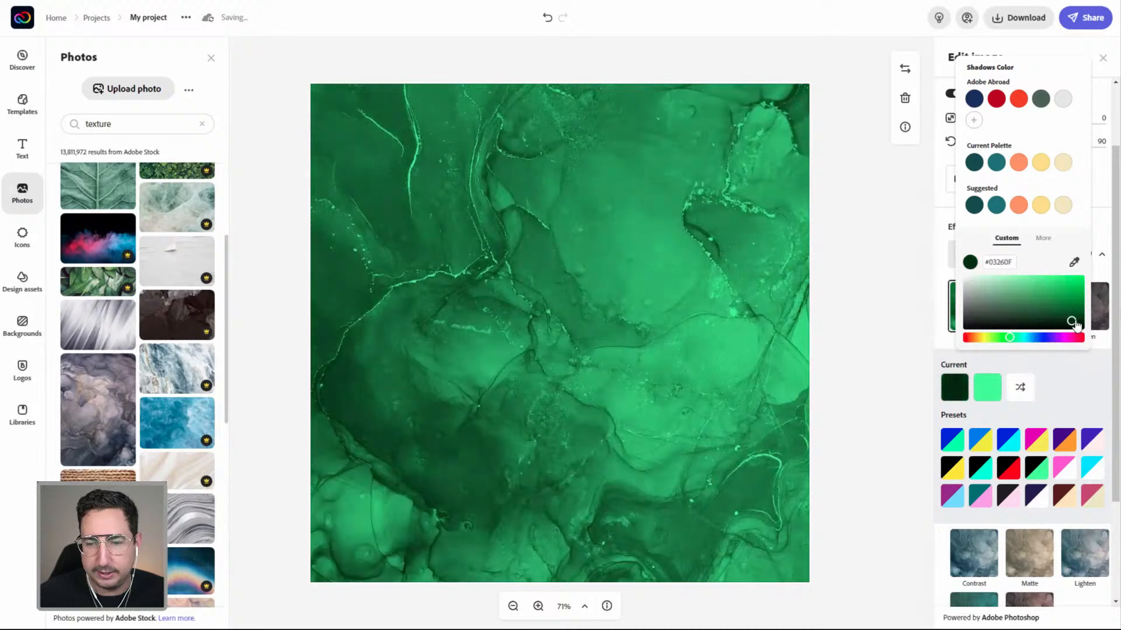
- Set the duotone highlights to a more saturated custom green, about #0DE468, and deselect the image
click(988, 388)
click(1067, 281)
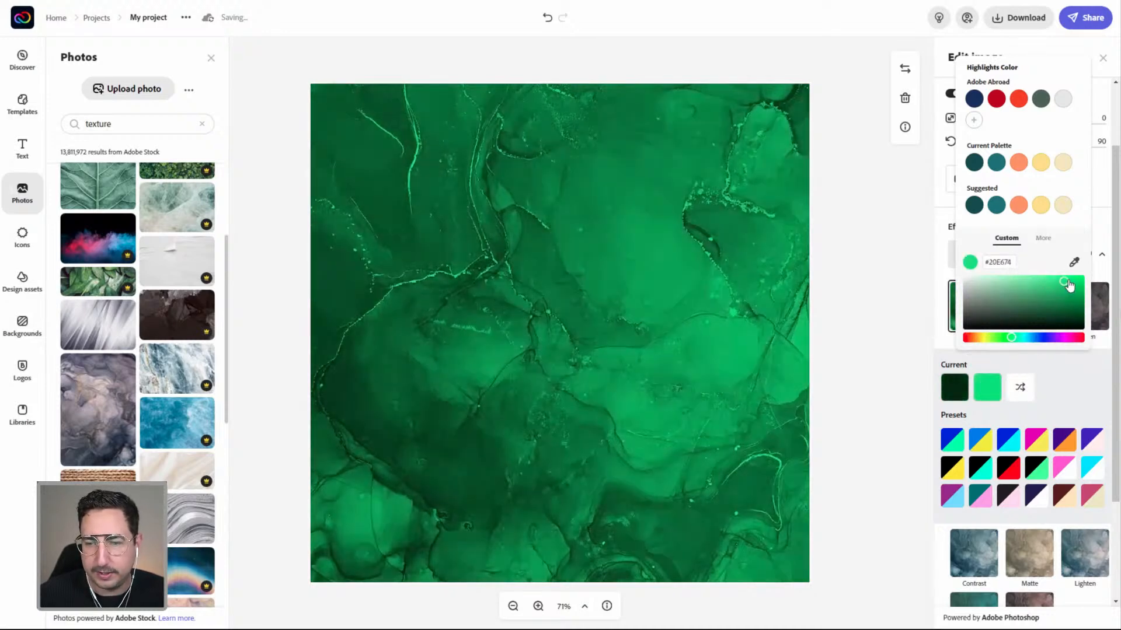
drag(1069, 281, 1078, 284)
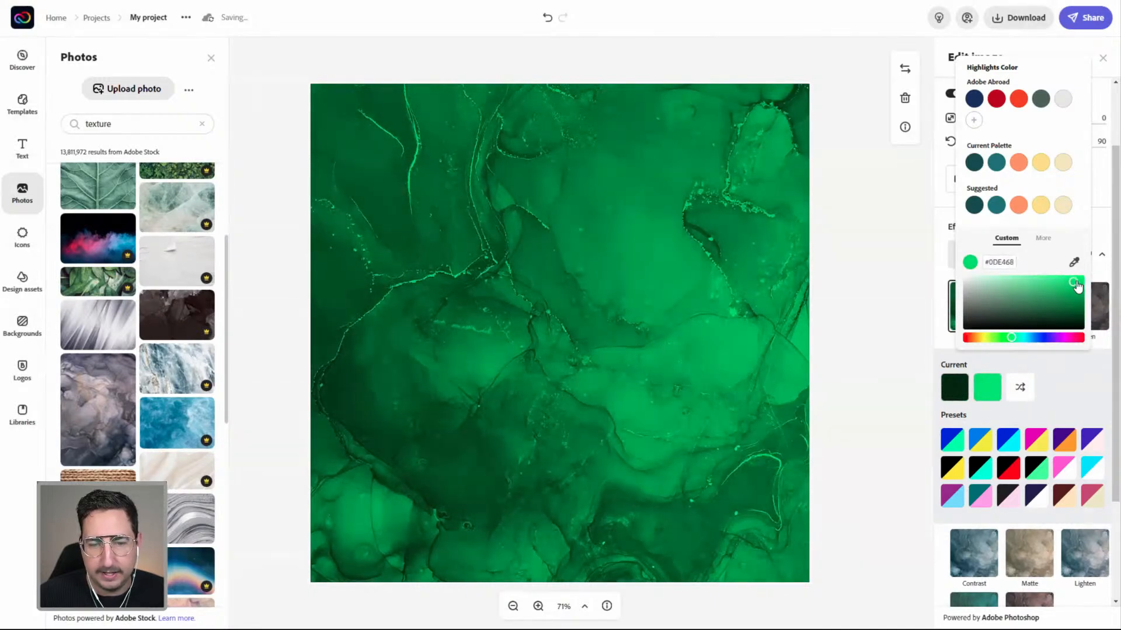
click(680, 54)
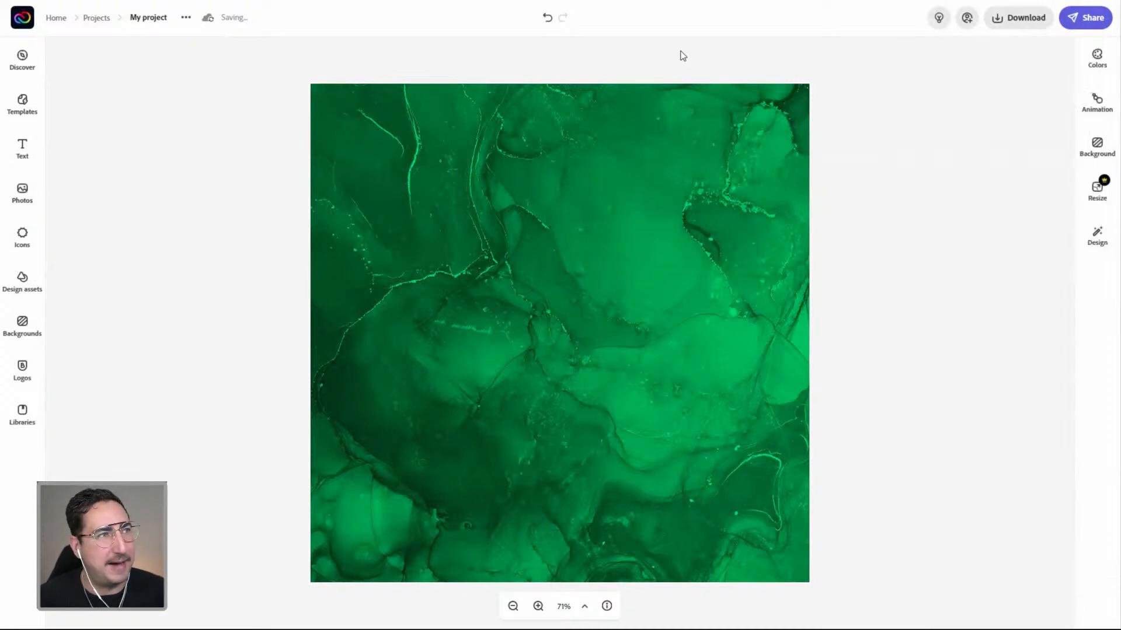
- Turn on enhancements for the background image and raise its contrast to 47
click(686, 236)
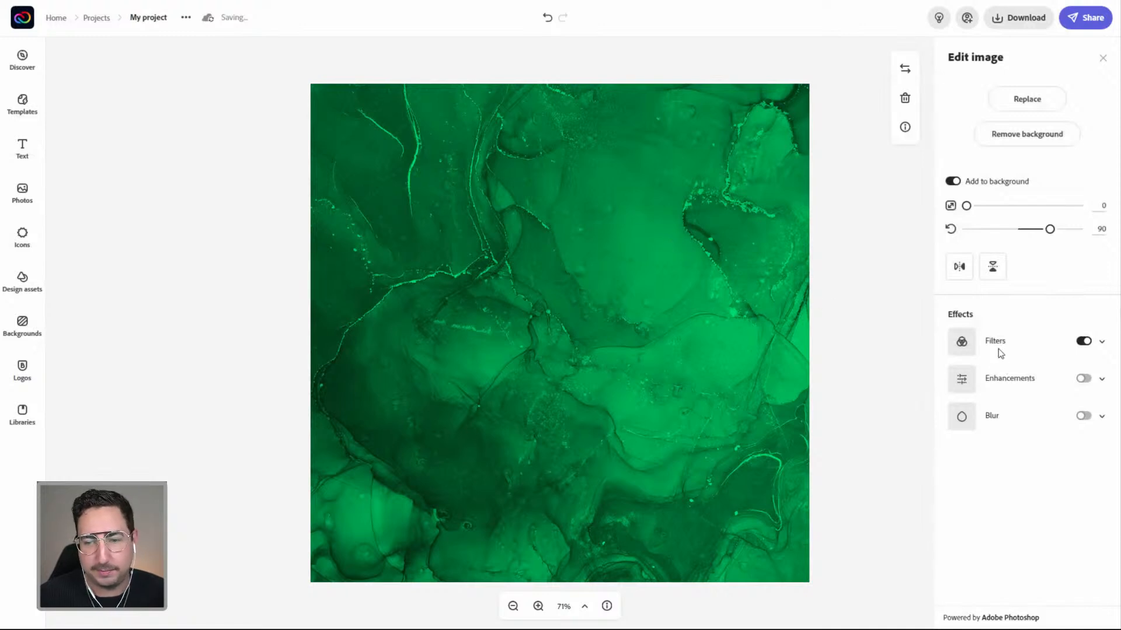
click(1102, 342)
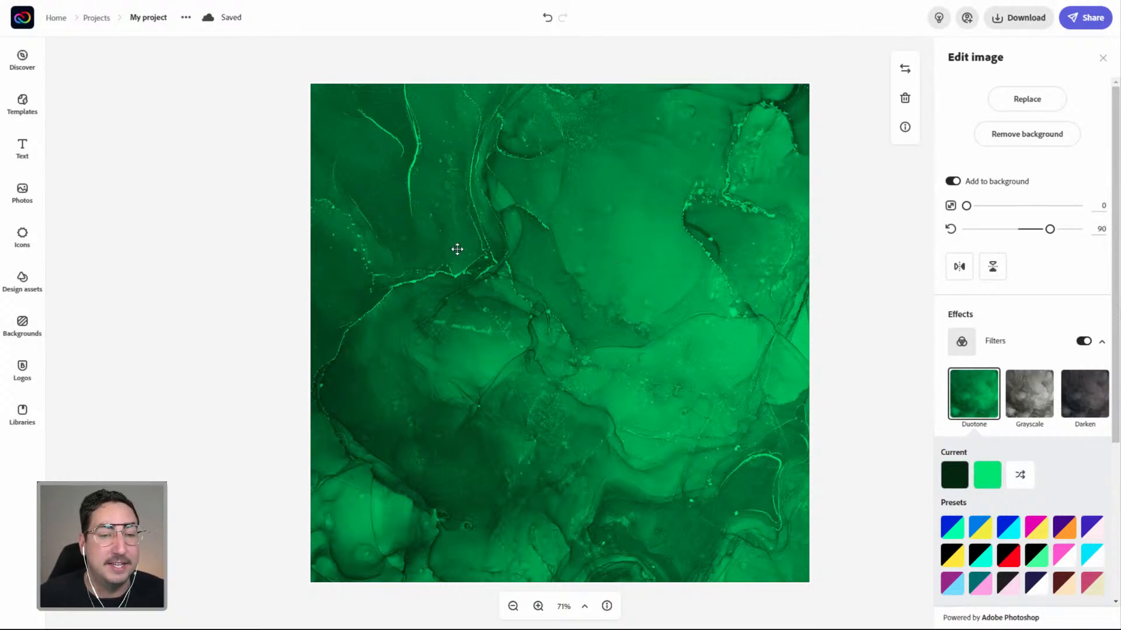
click(1101, 341)
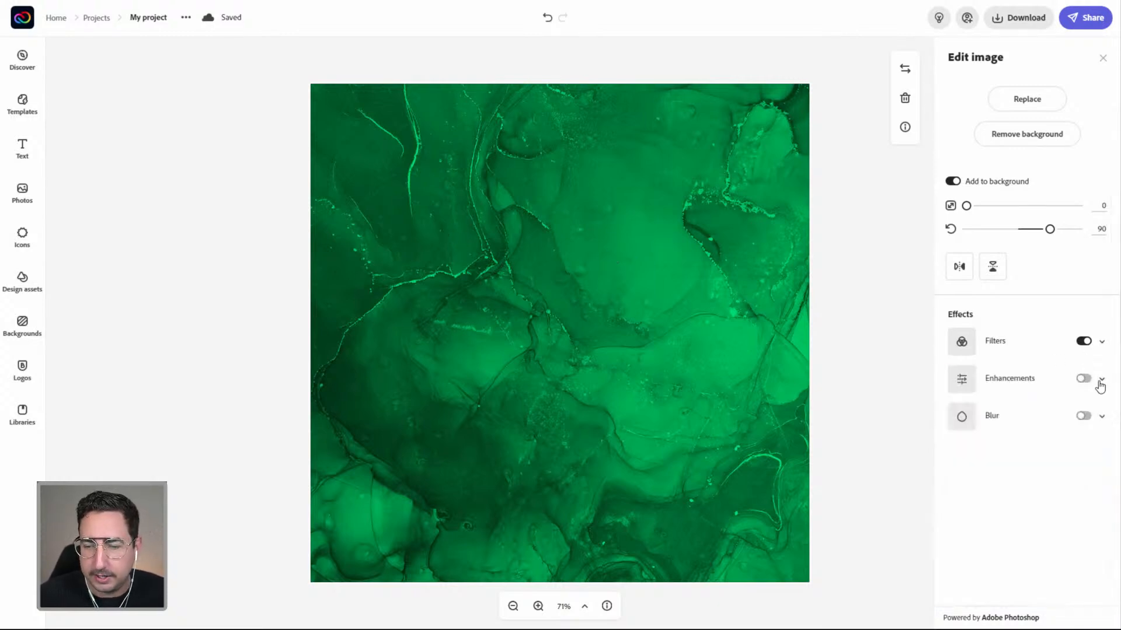
click(1084, 379)
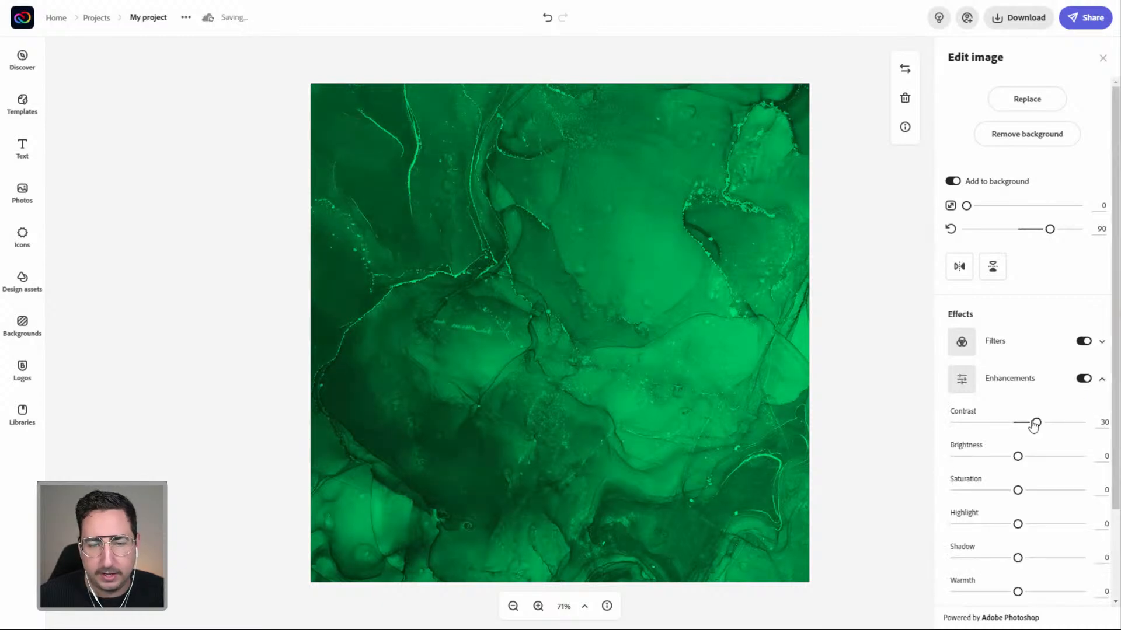
drag(1034, 425, 1048, 425)
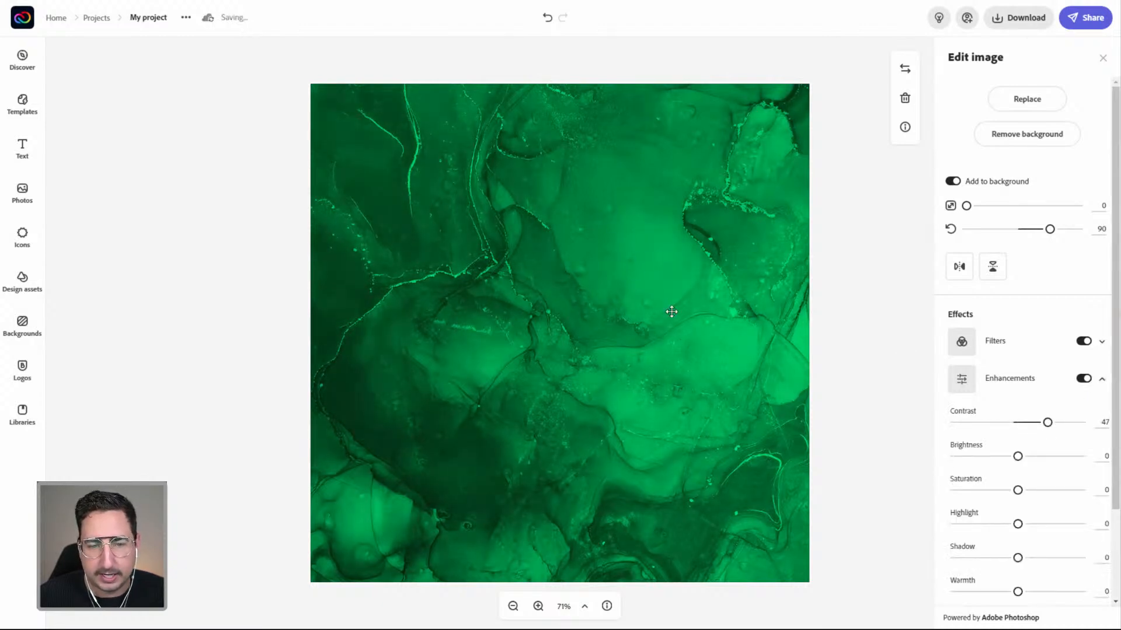
- Set the background image's brightness to 20 and its shadow enhancement to -38
scroll(992, 450, down, 2)
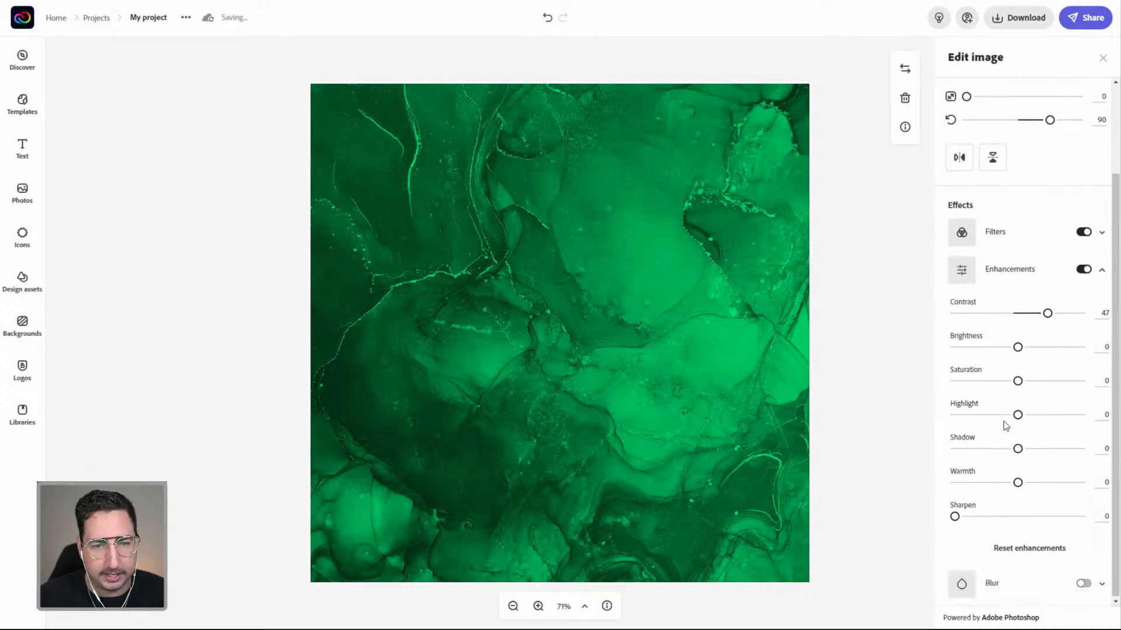
drag(1017, 347, 1031, 347)
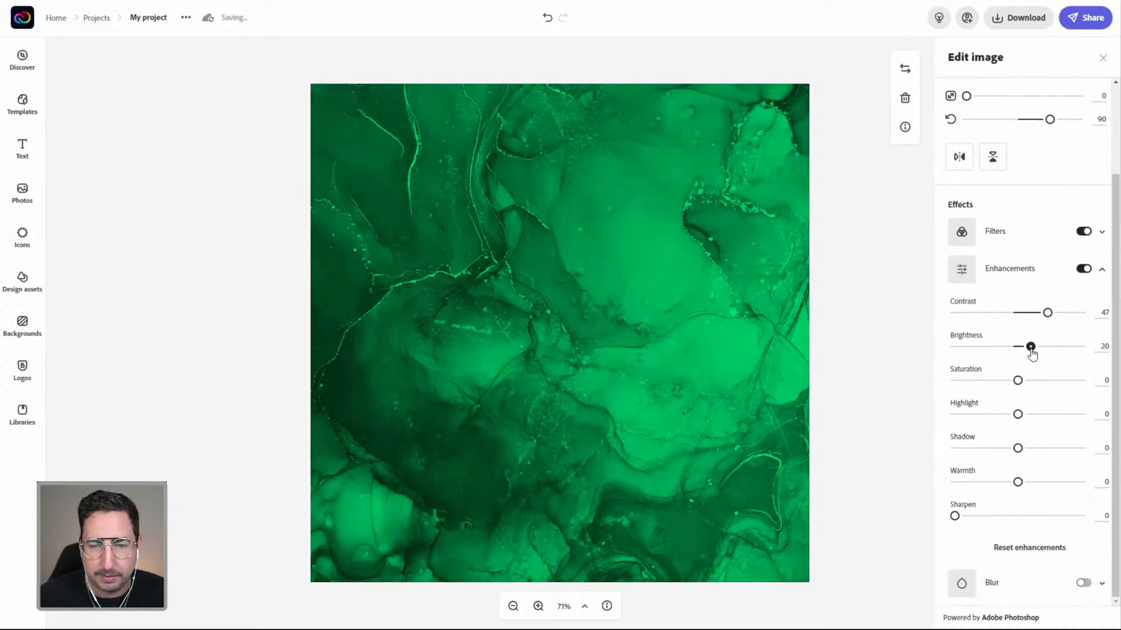
drag(1018, 448, 994, 448)
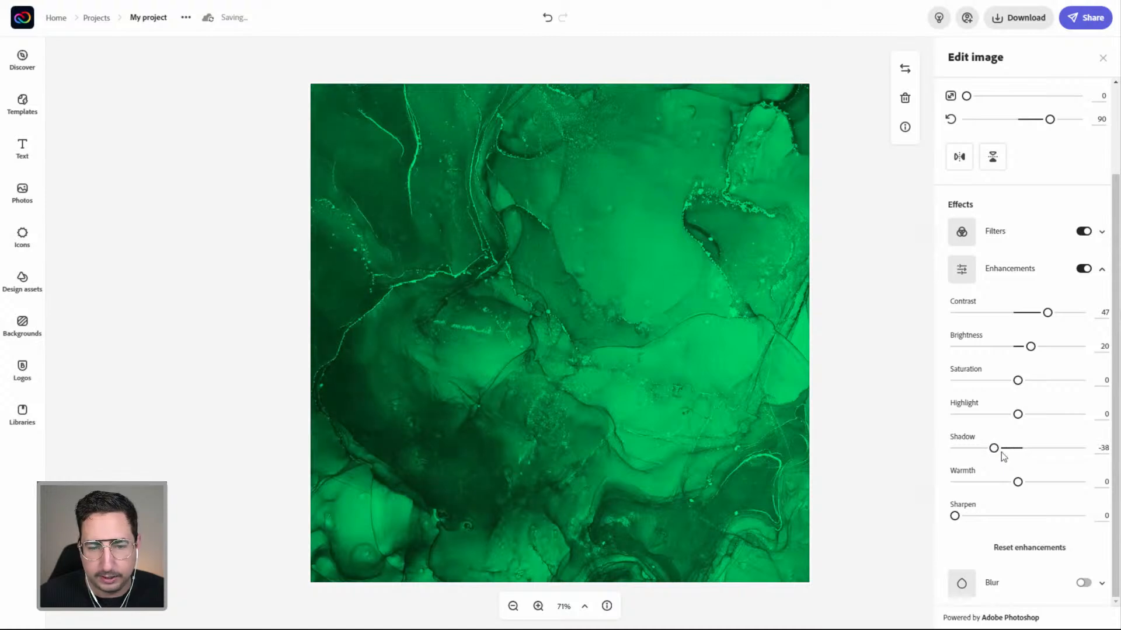
- Set the background image's sharpening to 29 and deselect the image
click(991, 516)
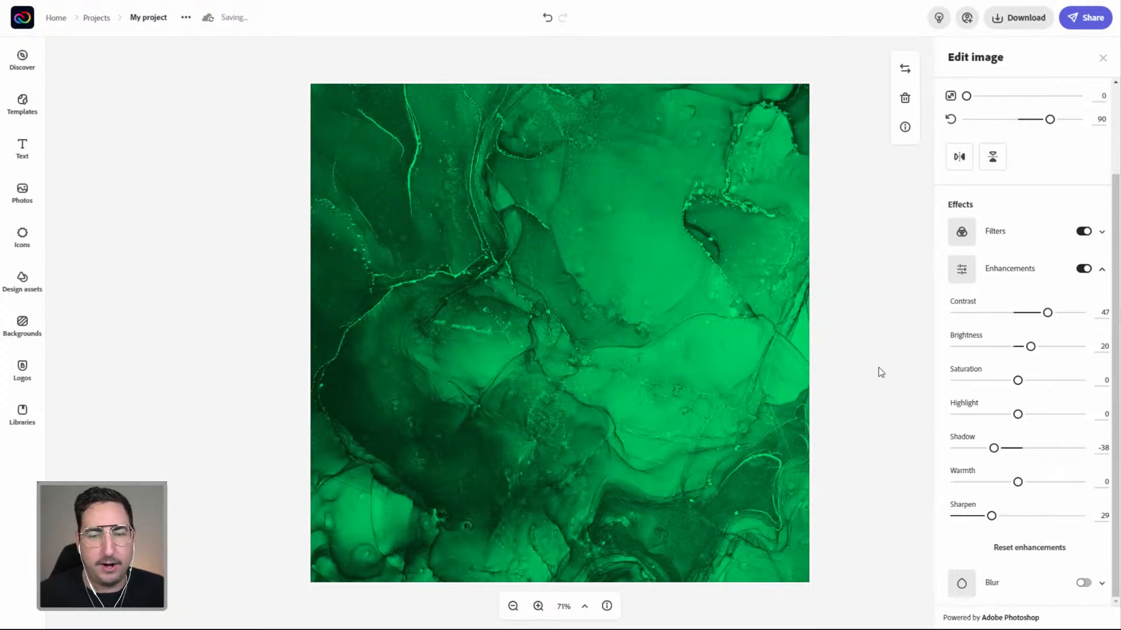
click(883, 328)
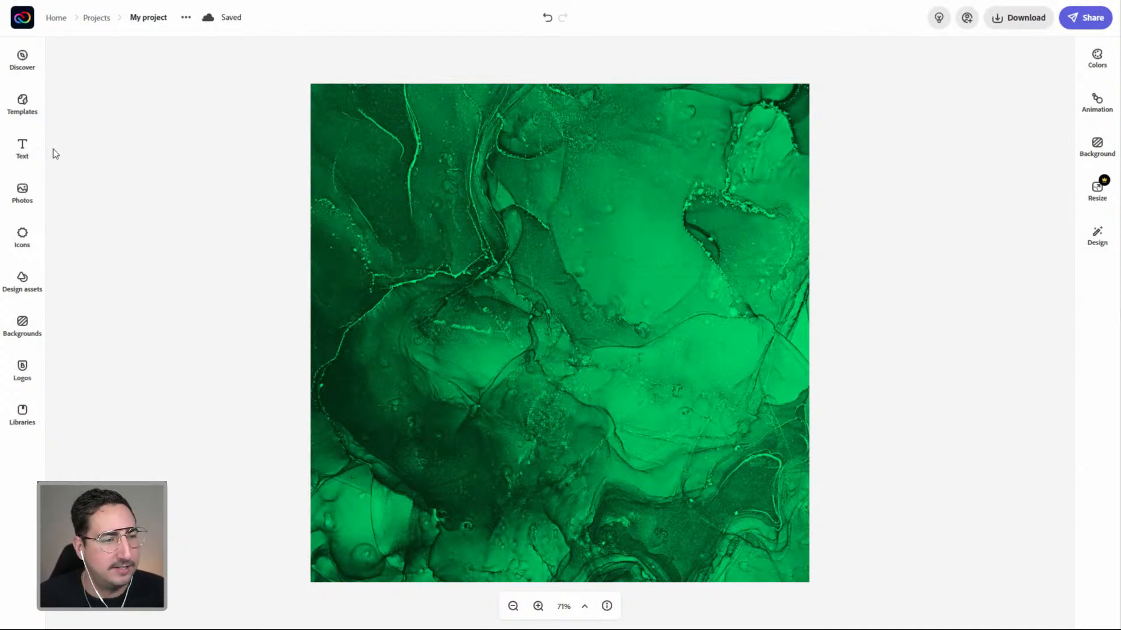
- Search the design assets for shamrock
click(24, 290)
click(123, 89)
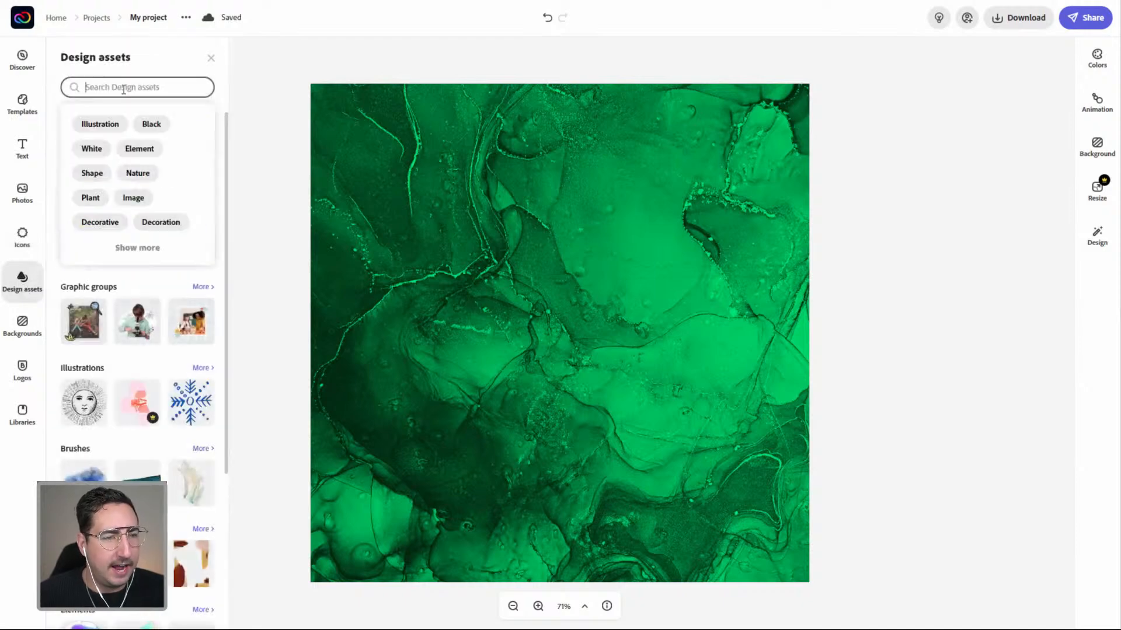
text(shamrock)
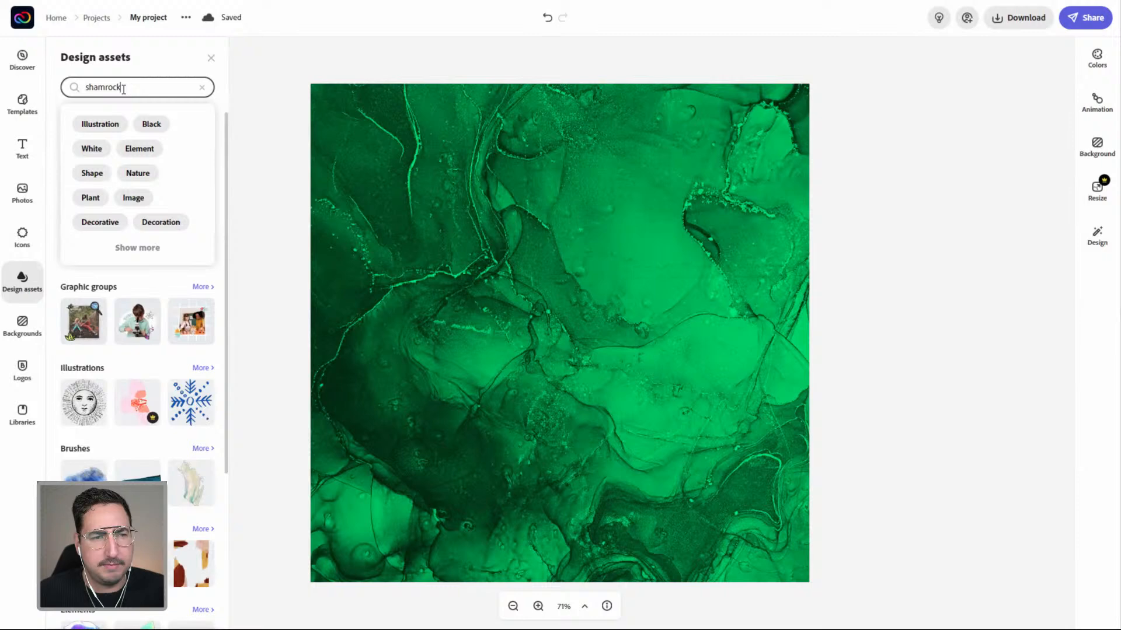
key(Return)
- Search the design assets for clover and add the engraved-style three-leaf clover drawing to the canvas
double_click(123, 88)
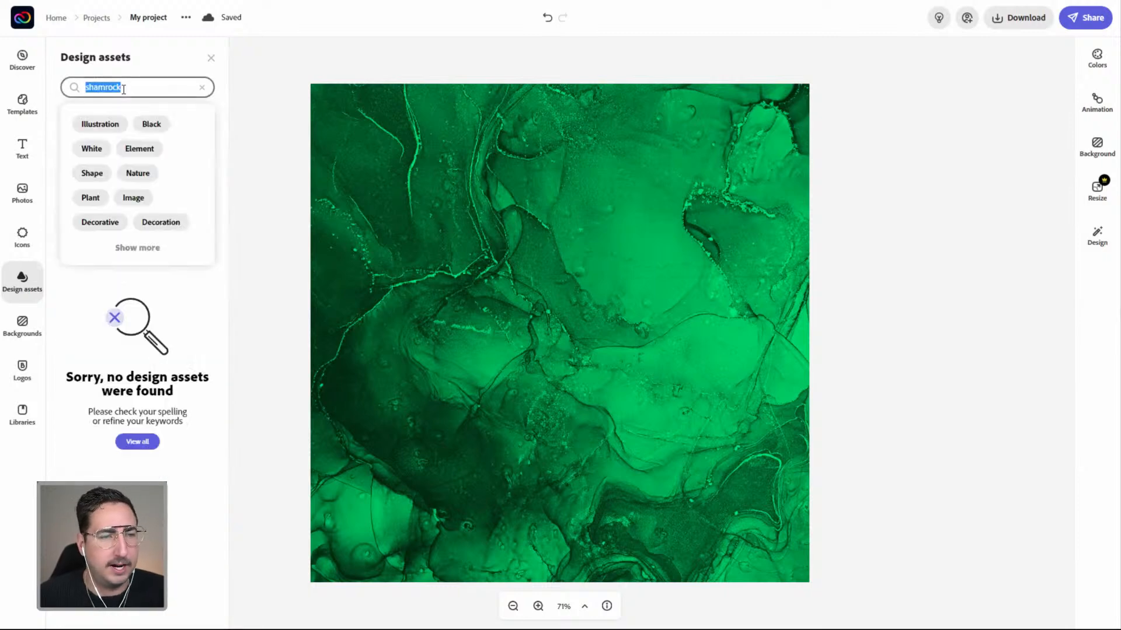
text(clover)
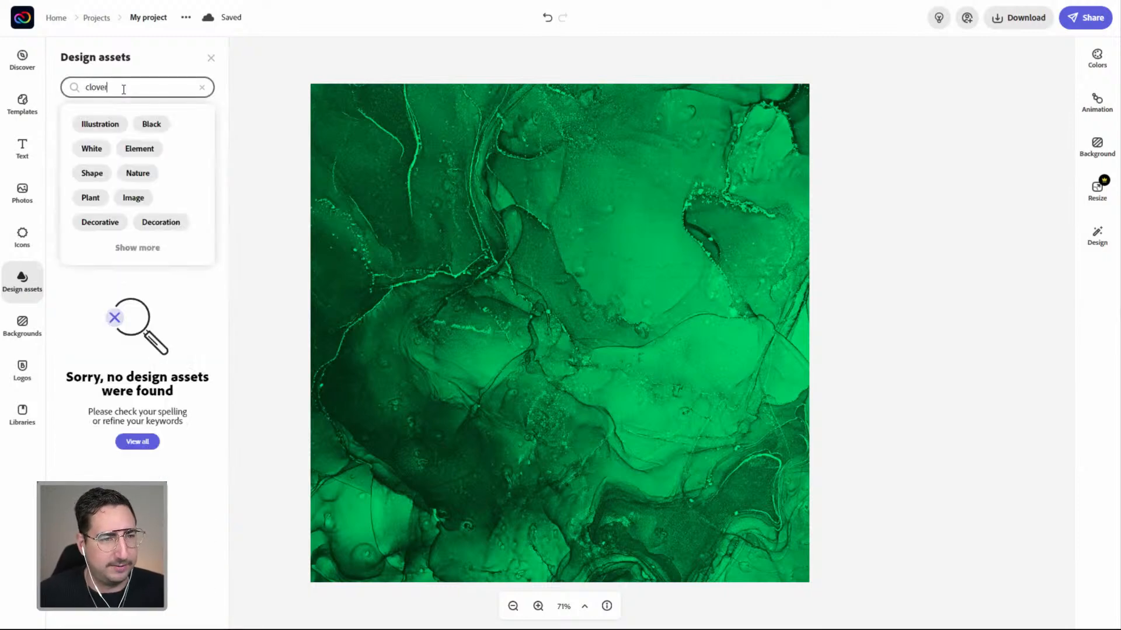
key(Return)
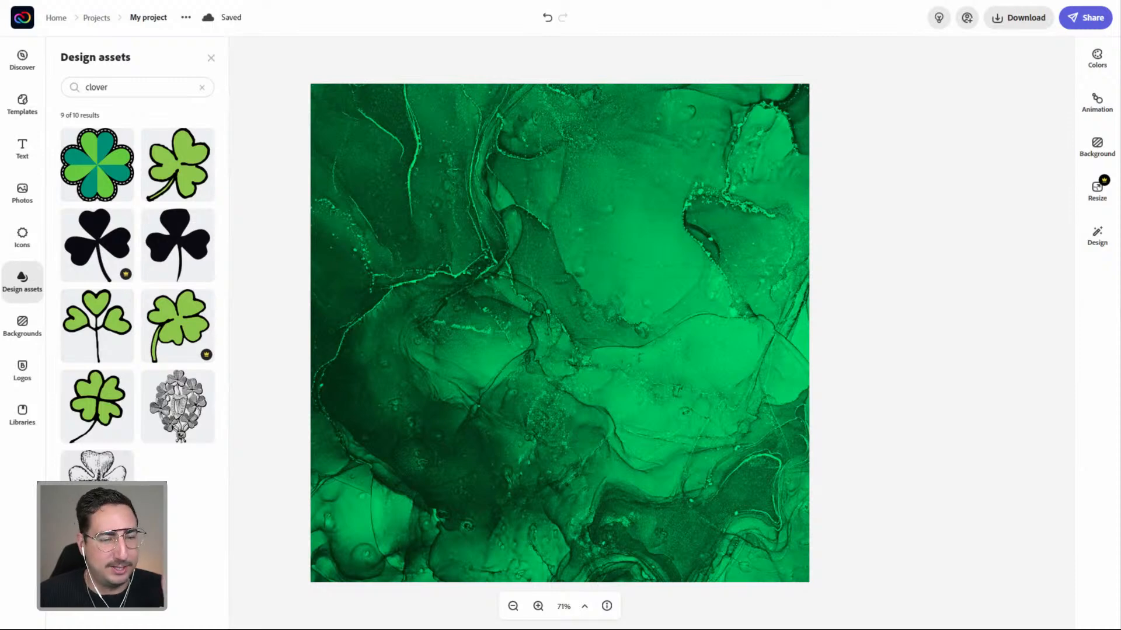
click(98, 493)
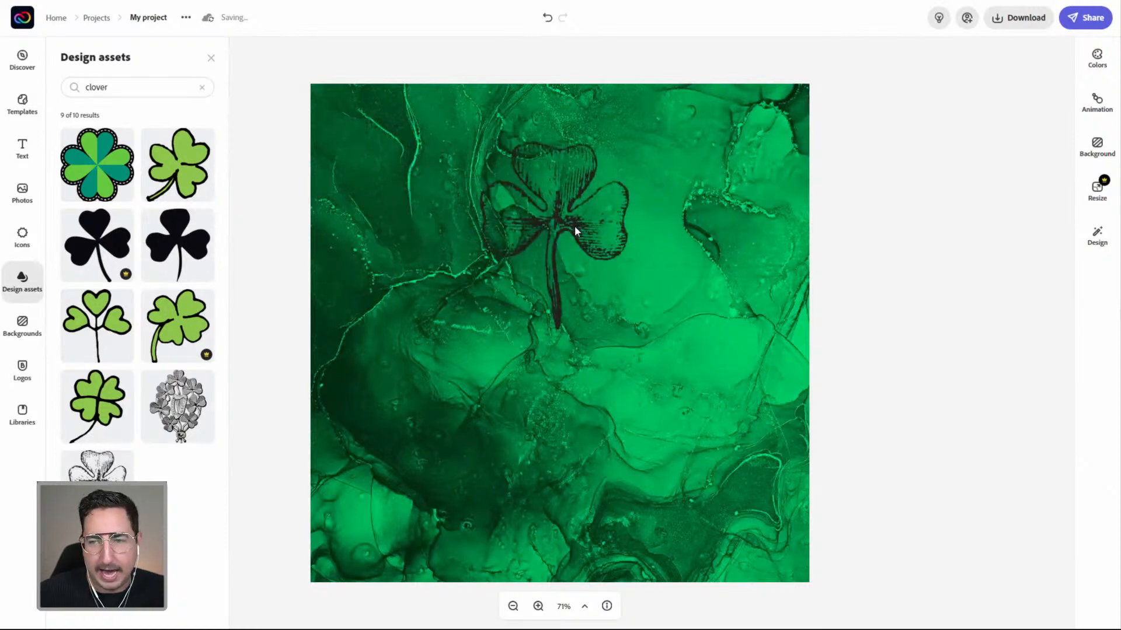
- Turn on the duotone filter for the clover and set its shadows to the bright custom green #00D807
click(575, 231)
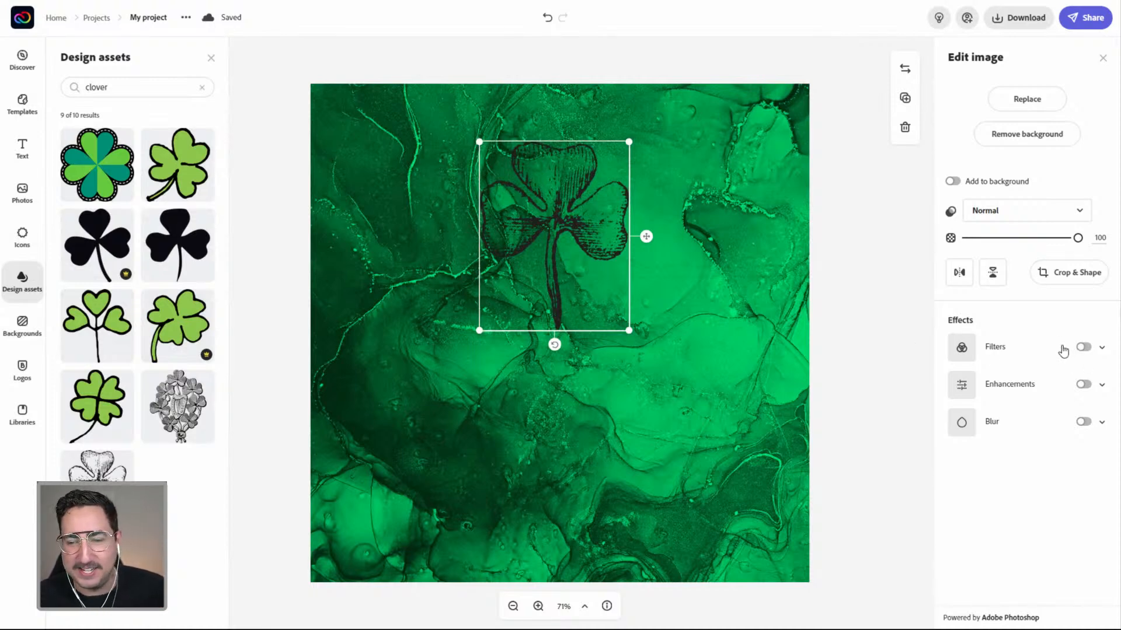
click(1082, 348)
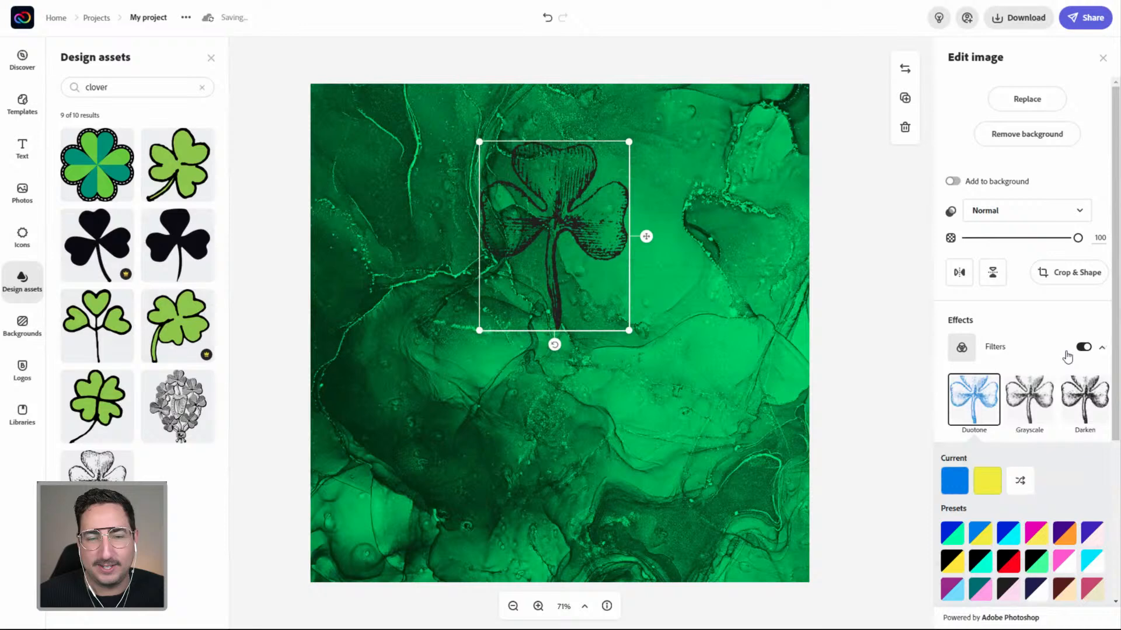
click(955, 490)
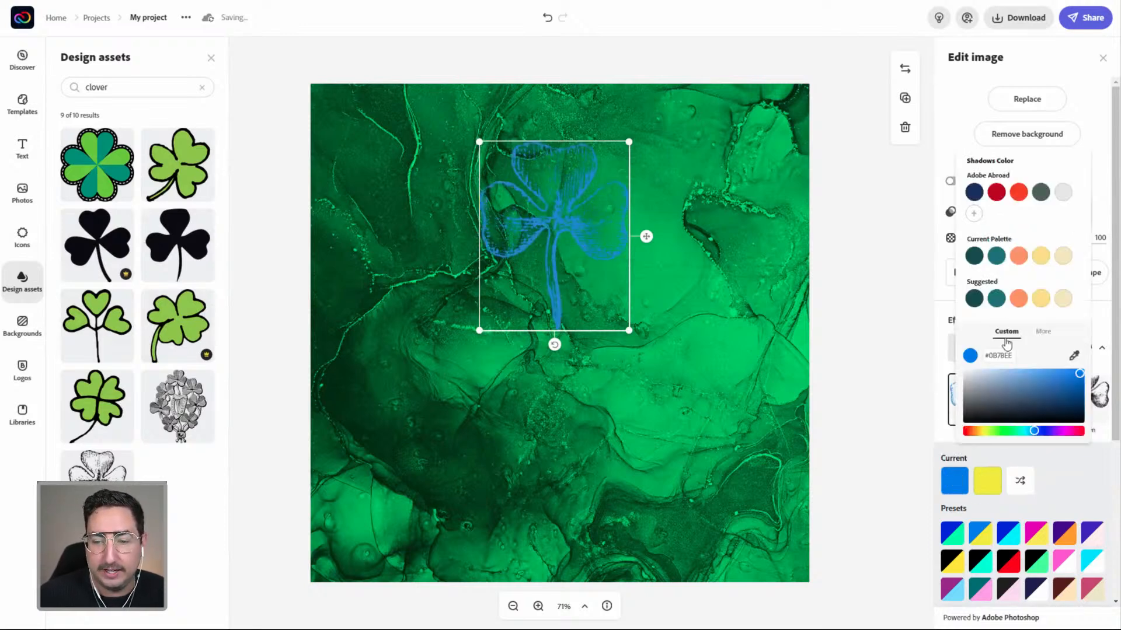
click(1003, 432)
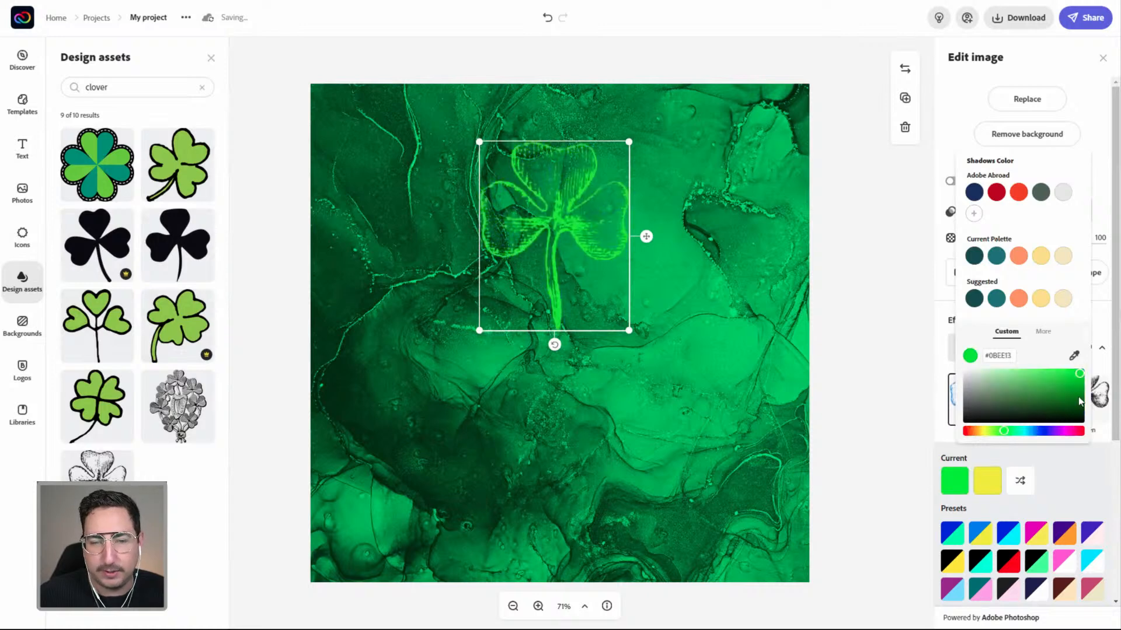
click(1076, 399)
click(1077, 411)
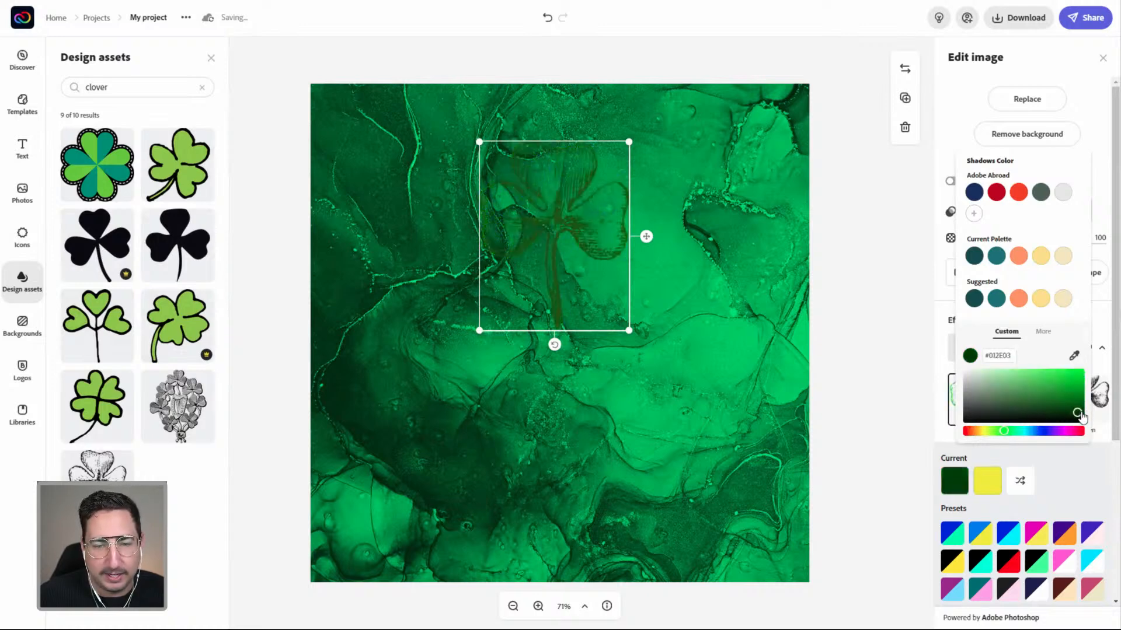
click(1079, 417)
click(1077, 393)
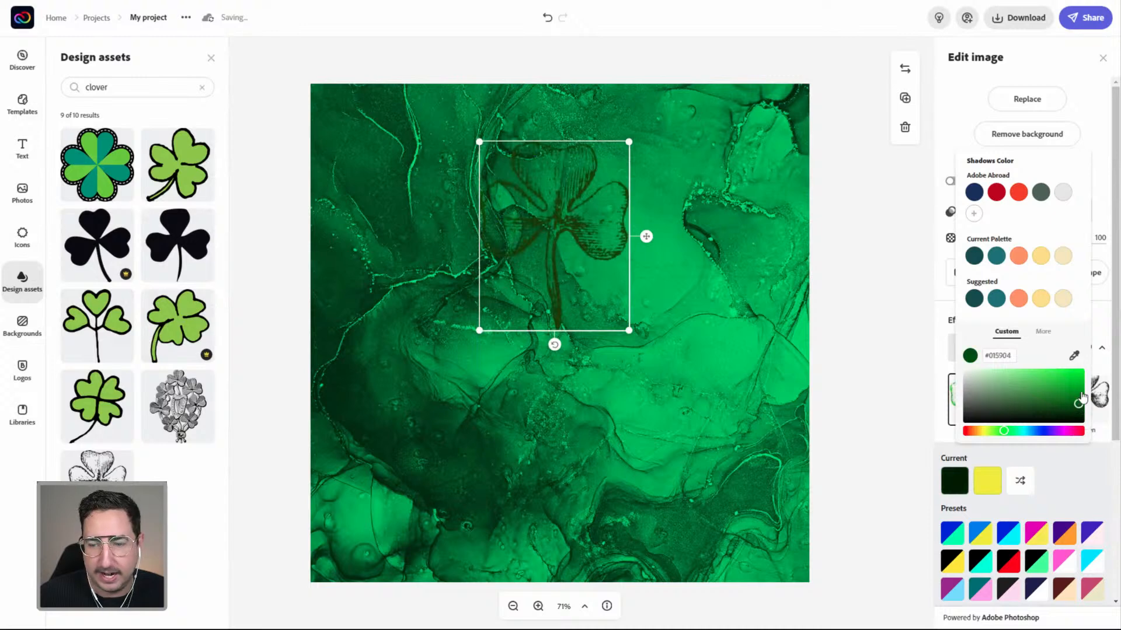
click(1081, 378)
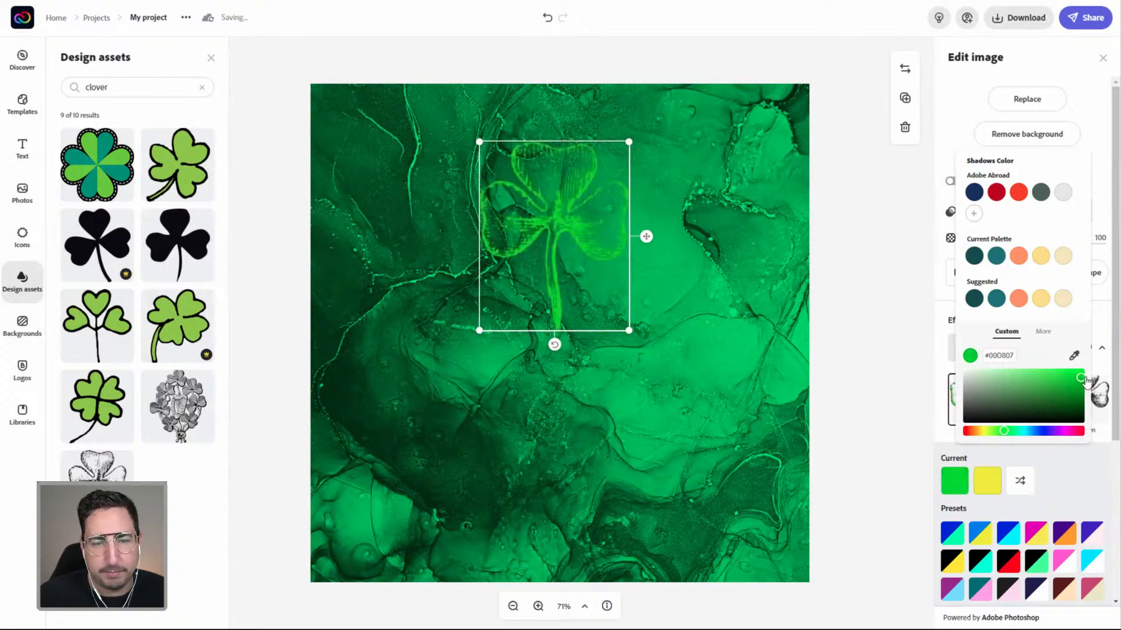
- Set the clover's duotone highlights to the custom green #20B103
click(987, 481)
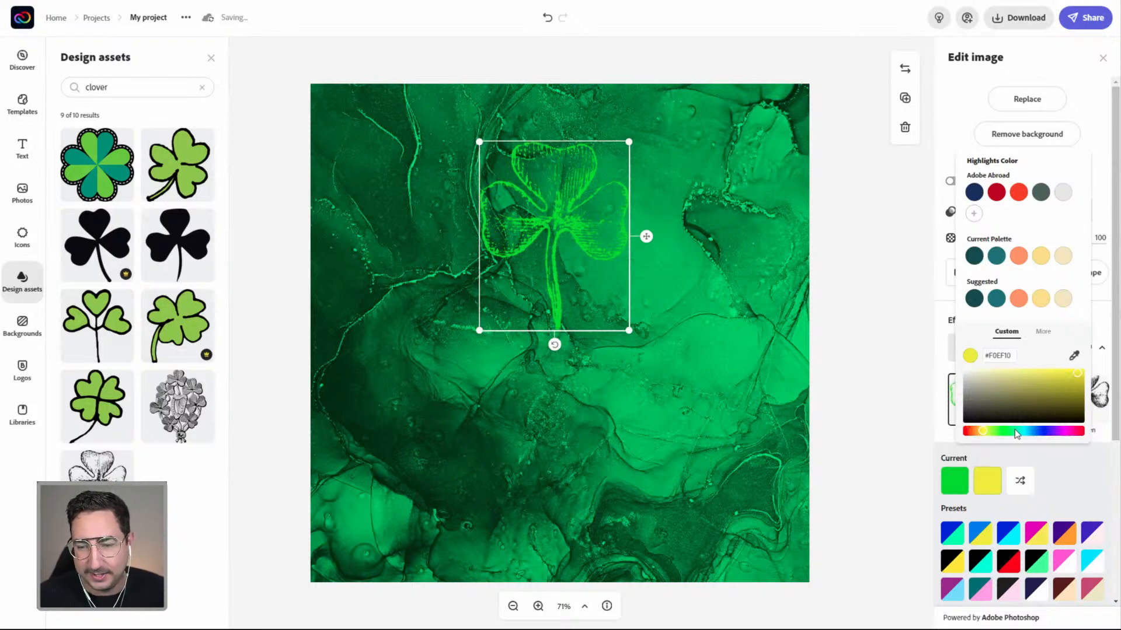
click(999, 431)
click(1081, 385)
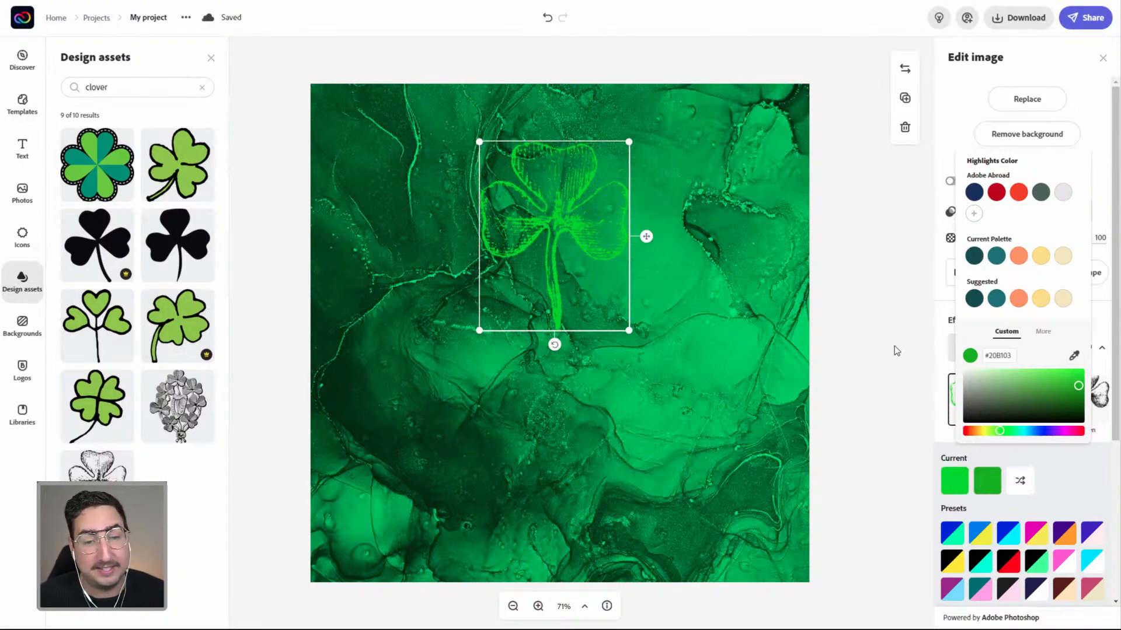
click(1060, 490)
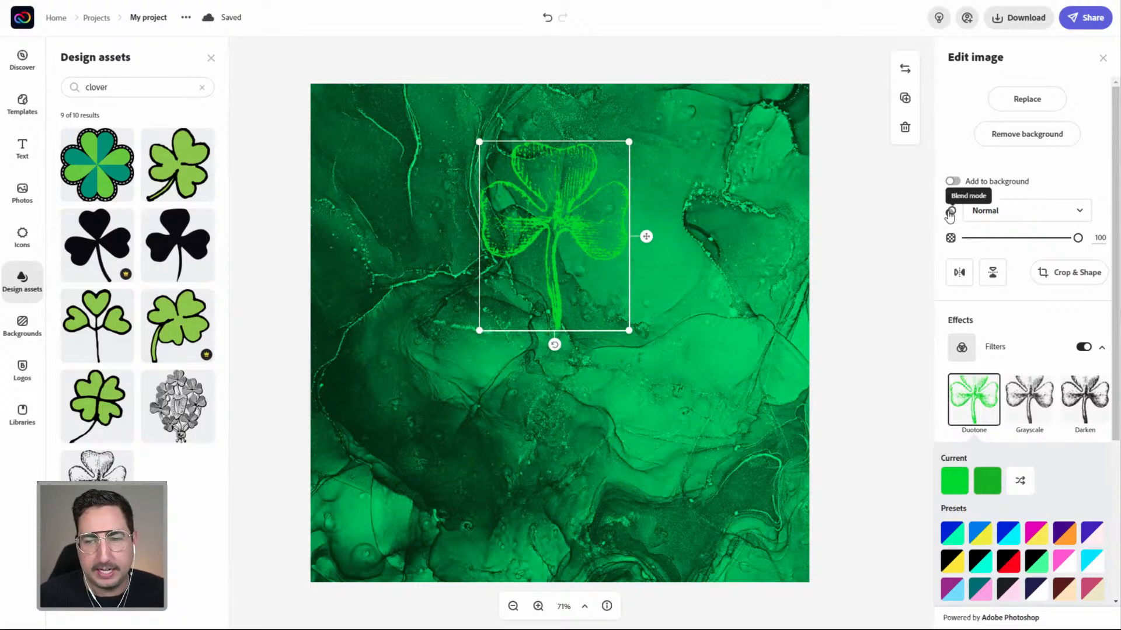
- Try the Screen and Multiply blend modes on the clover
click(986, 212)
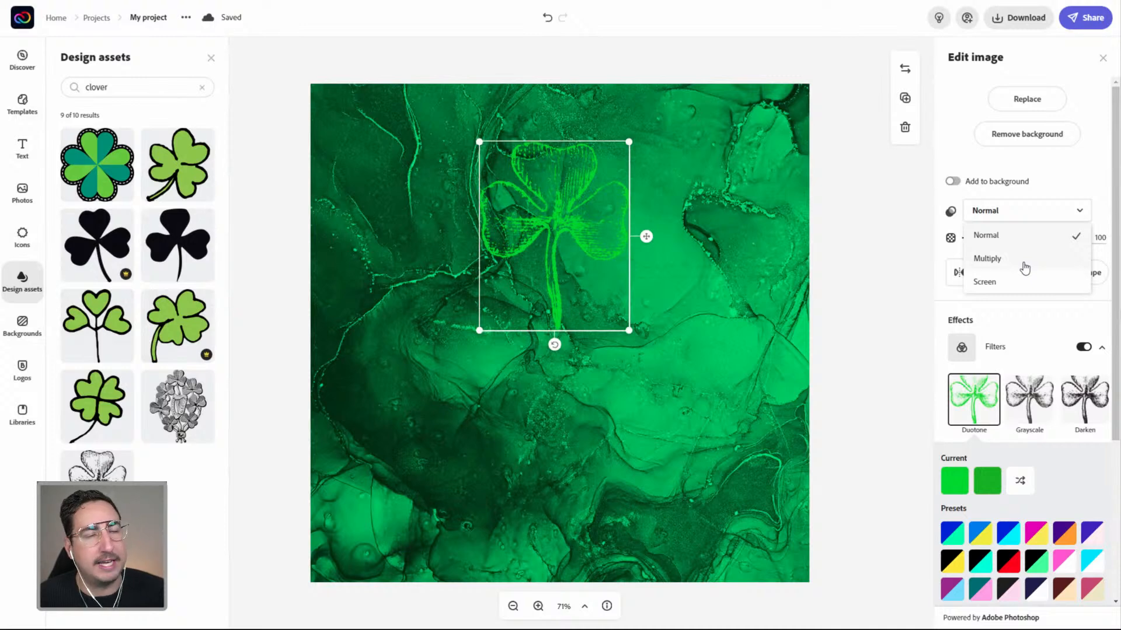
click(1021, 281)
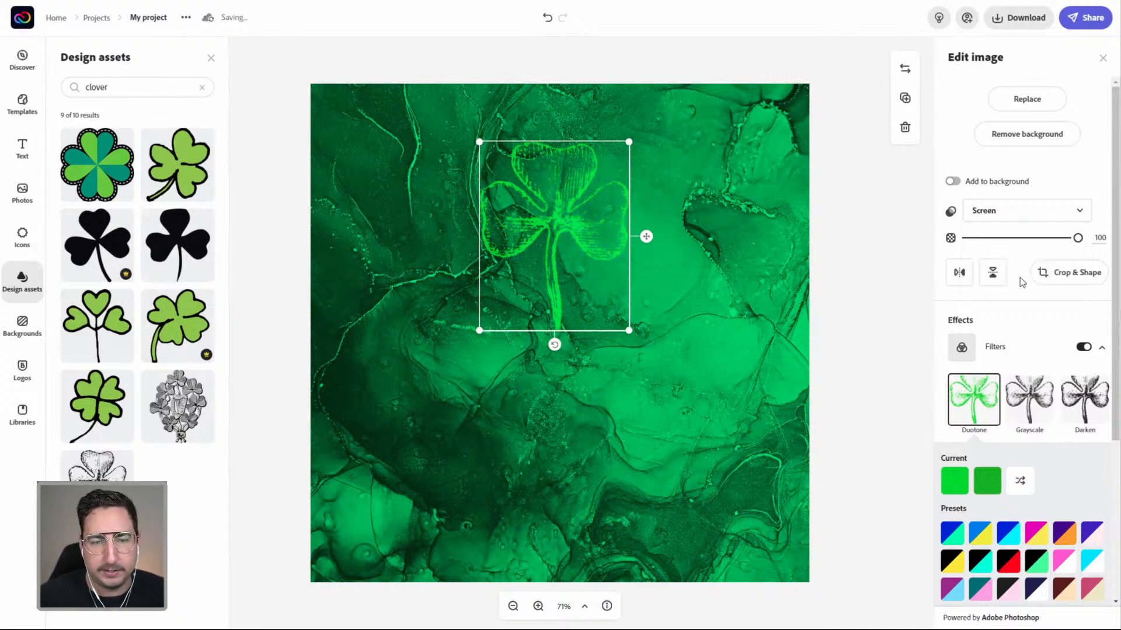
click(1008, 213)
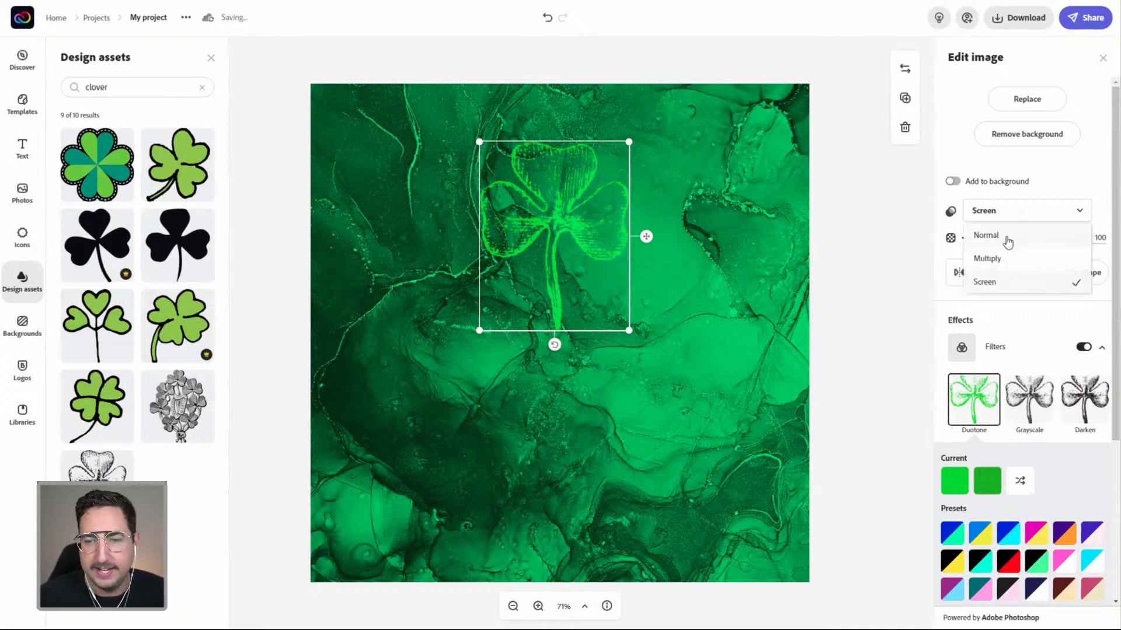
click(1004, 259)
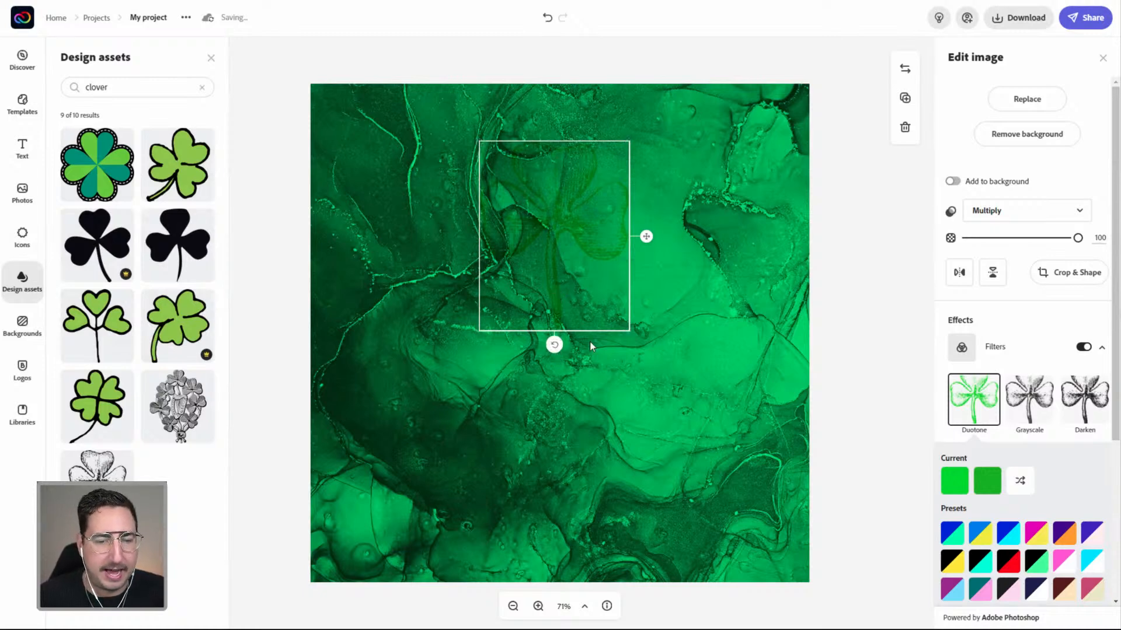
- Rotate the clover so its stem points diagonally up to the right and move it partly off the canvas's upper-right corner
drag(554, 344, 653, 89)
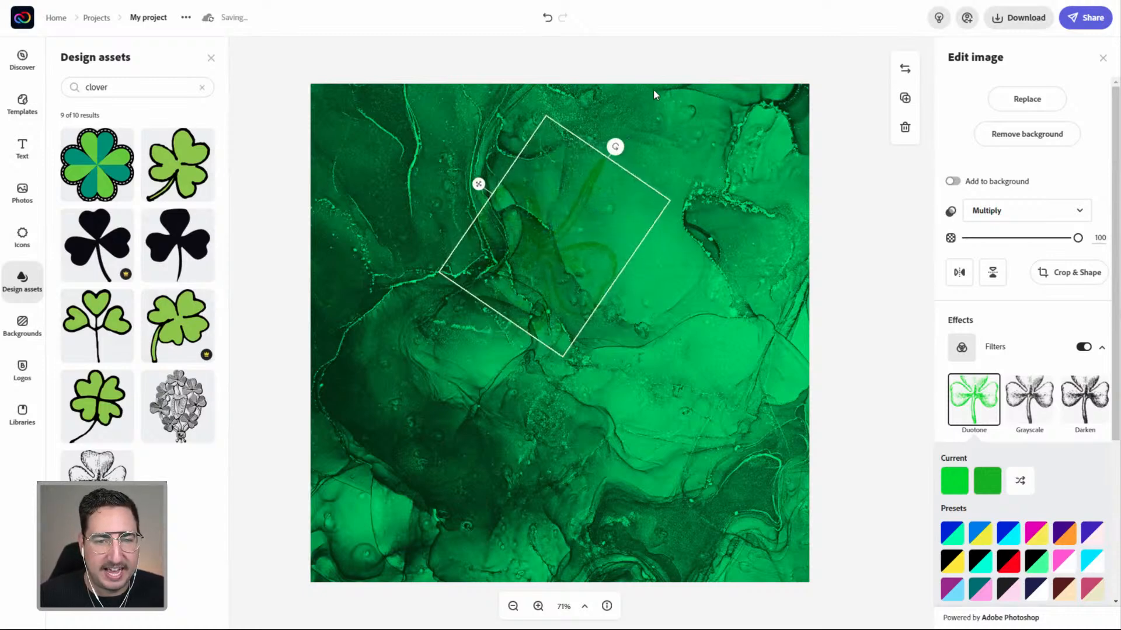
drag(580, 245, 805, 136)
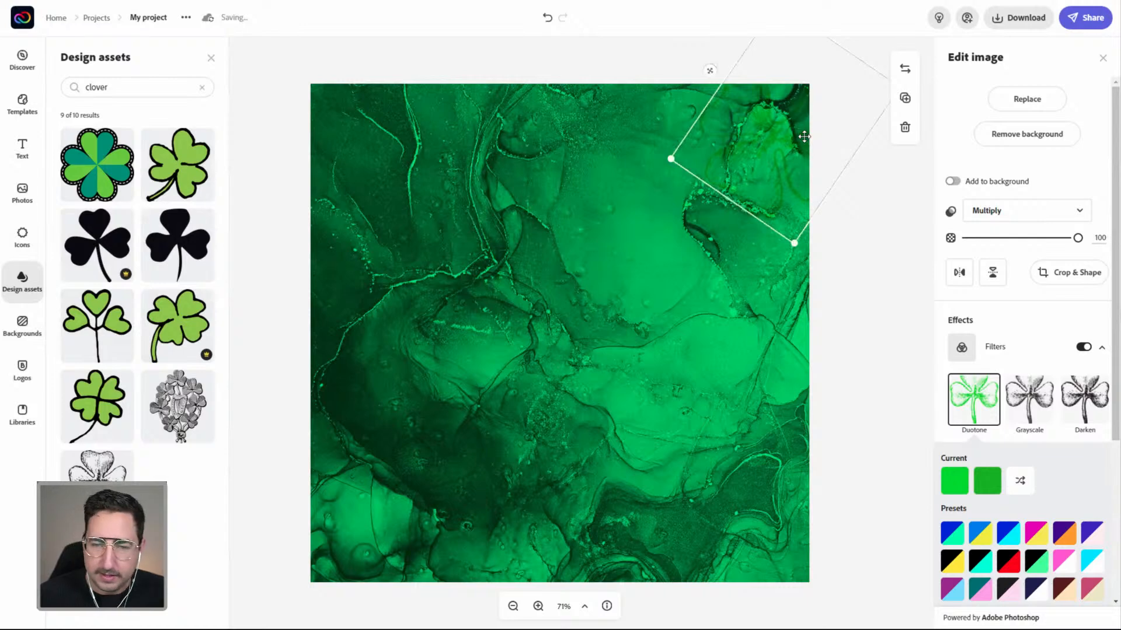
- Recolour the clover white, with duotone shadows #FBFDFB and highlights #FFFFFF
click(956, 480)
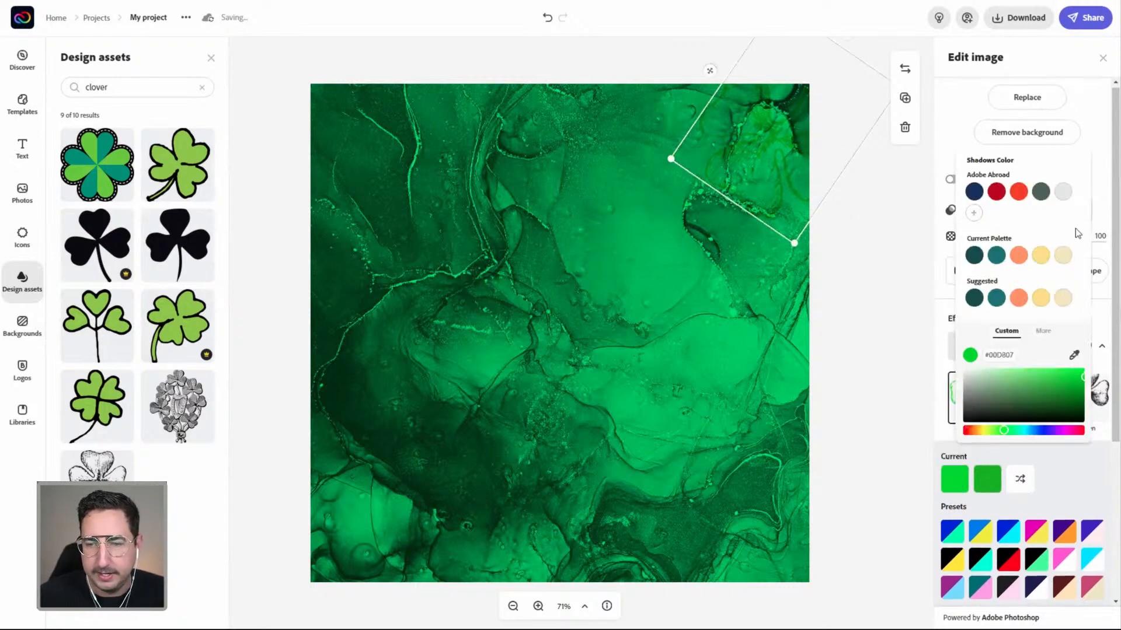
drag(1012, 398, 959, 368)
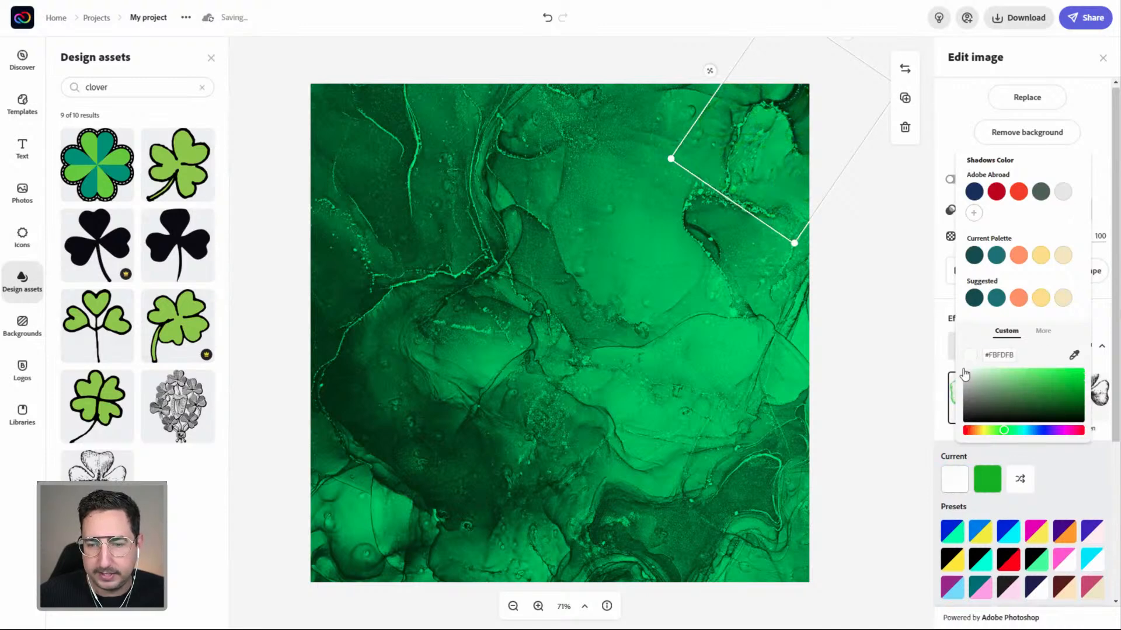
click(989, 489)
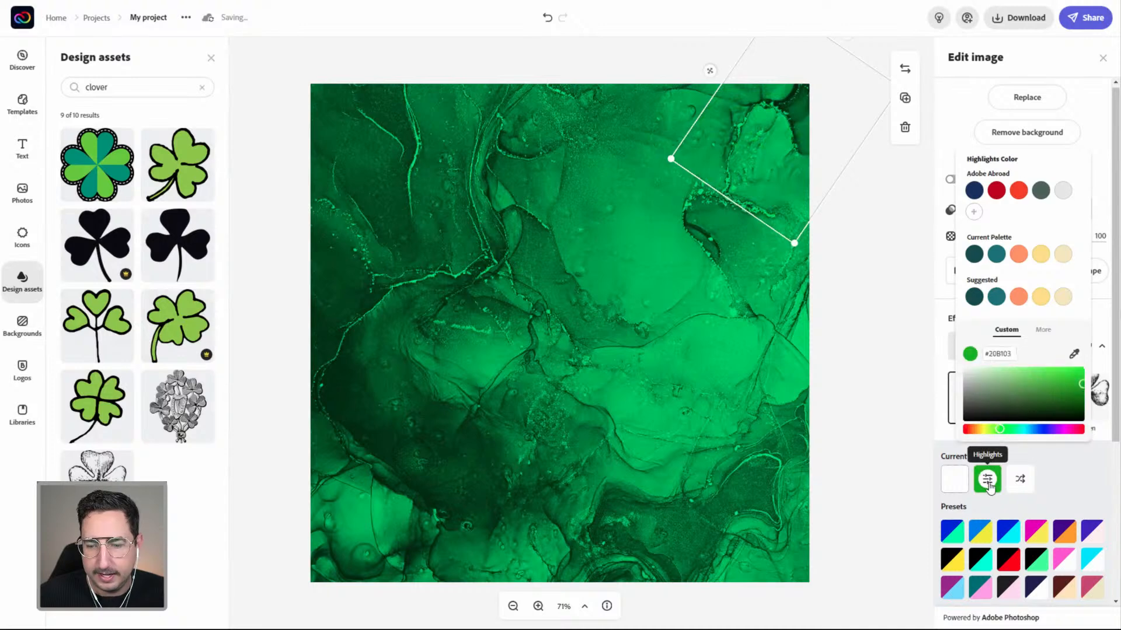
drag(968, 378, 961, 363)
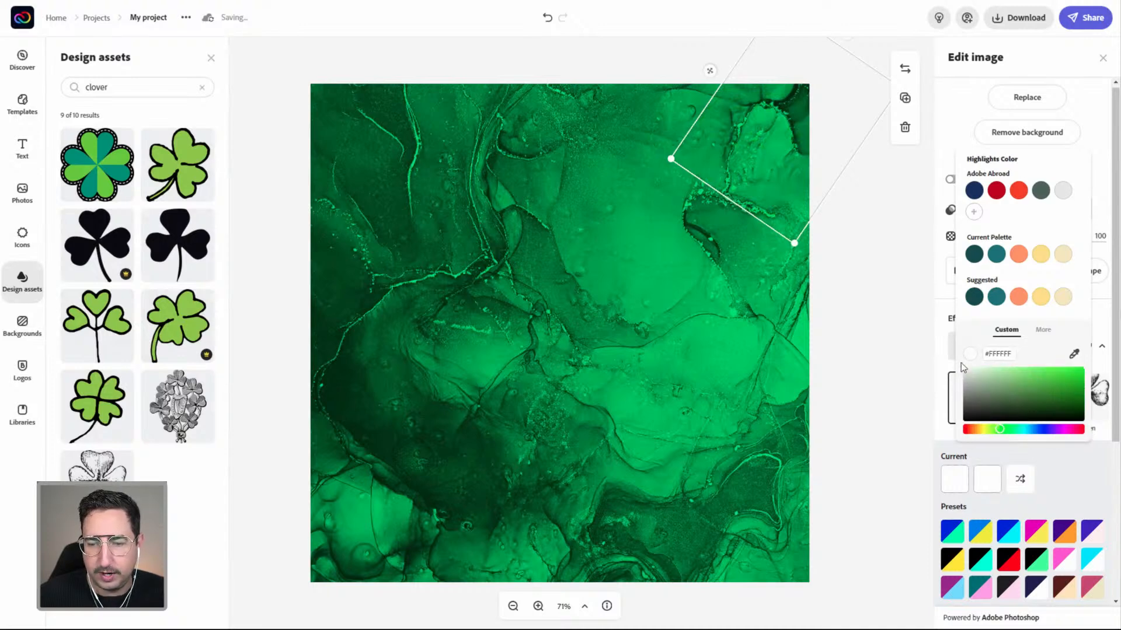
click(1070, 479)
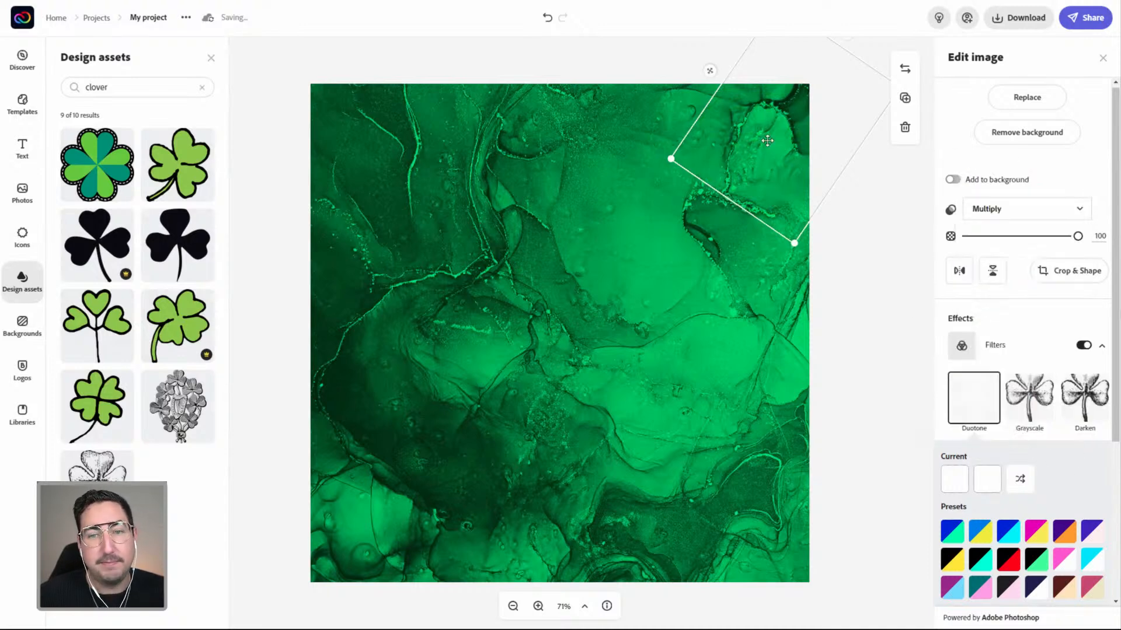
- Set the white clover's blend mode to Screen and reduce its opacity to 80
click(1026, 212)
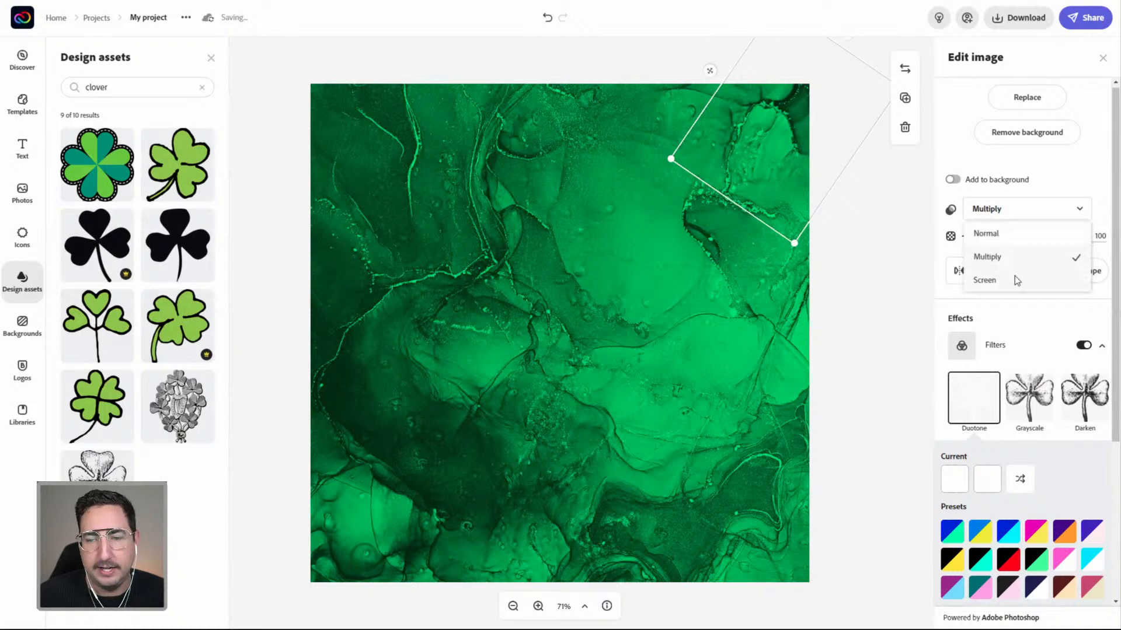
click(1015, 277)
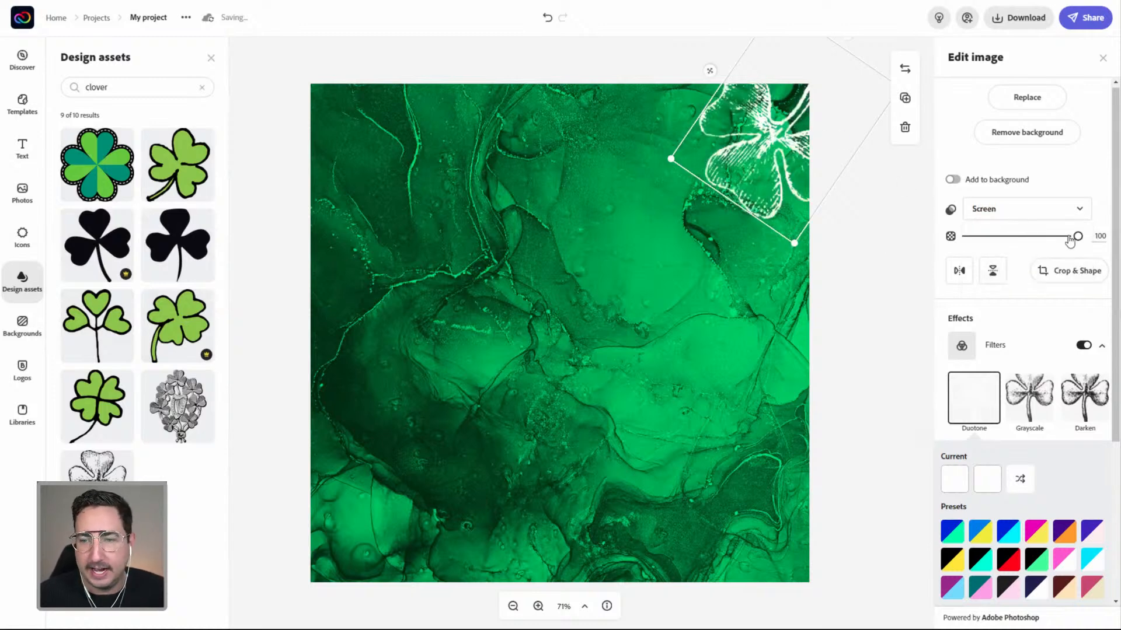
drag(1078, 237, 1059, 238)
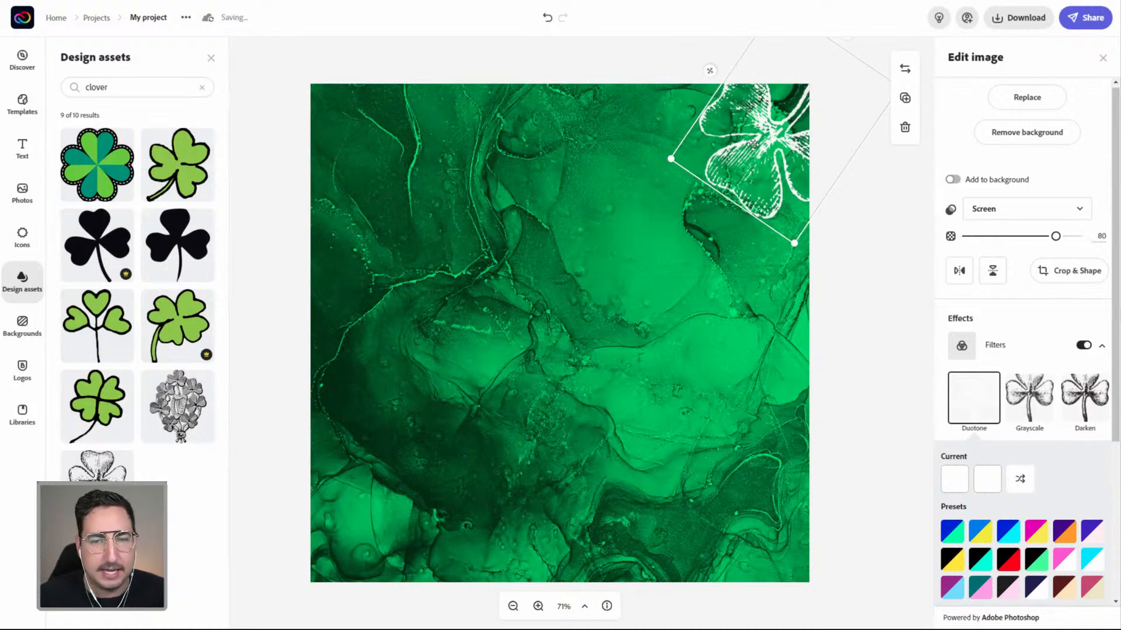
- Duplicate the clover, place the copy partly off the canvas's lower-right corner and rotate it so its stem points down to the right
click(906, 99)
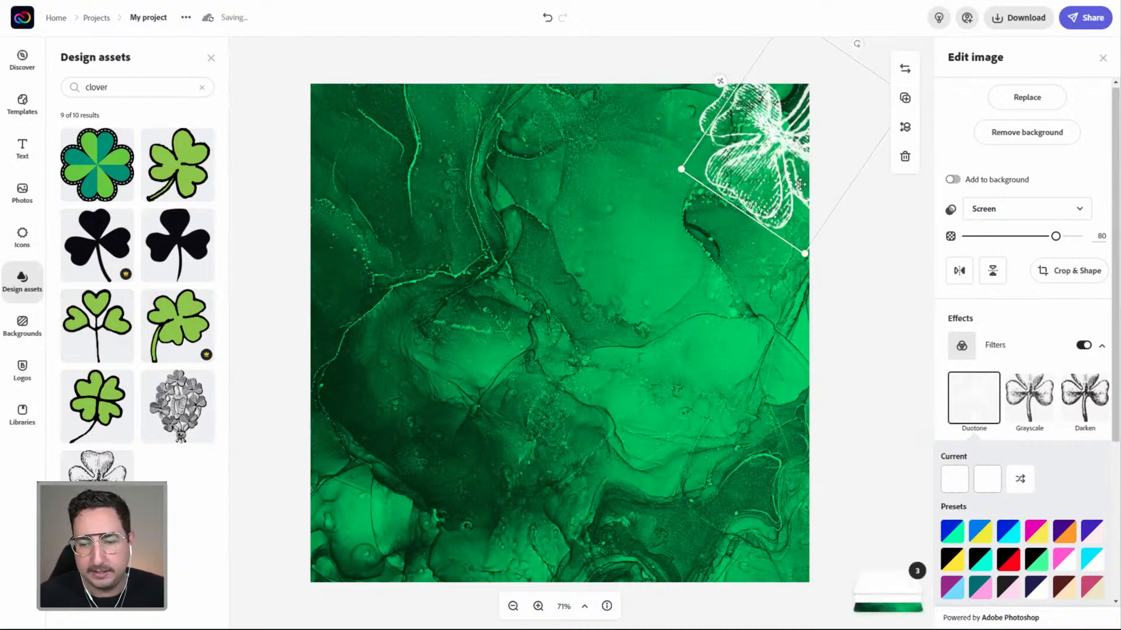
drag(799, 184, 775, 512)
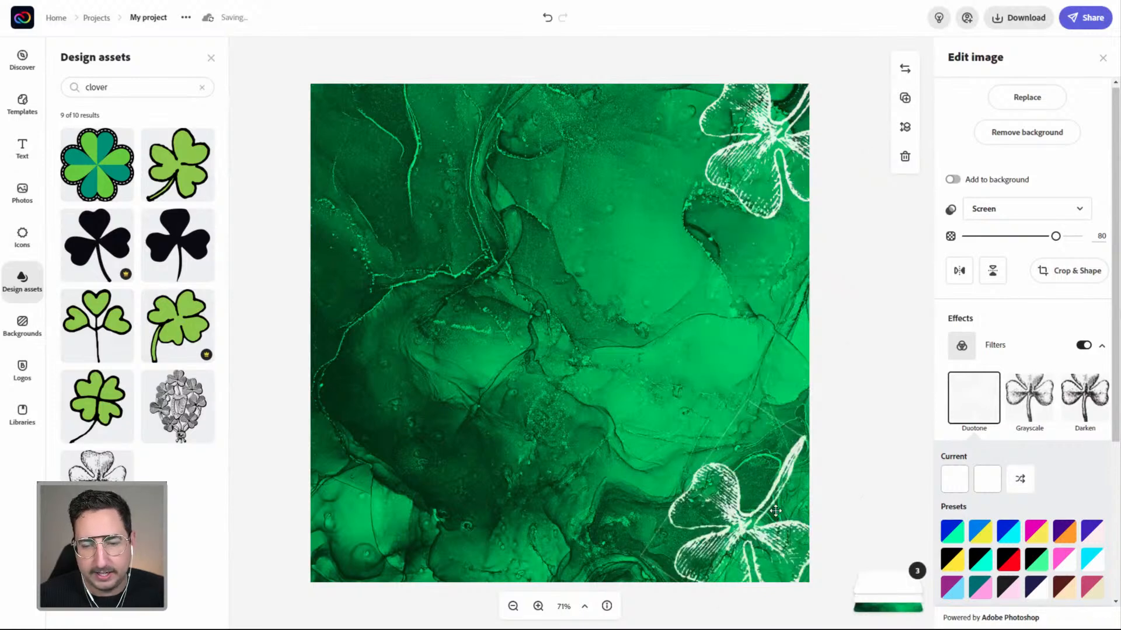
drag(833, 538, 823, 601)
drag(753, 509, 769, 529)
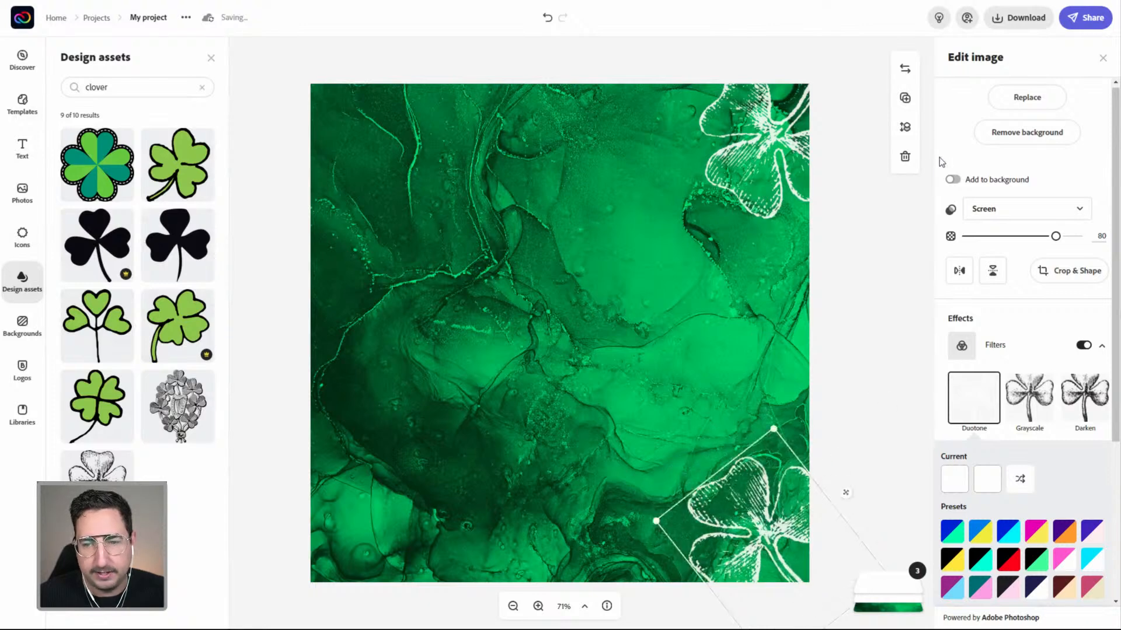
- Duplicate the lower-right clover, place the copy partly off the canvas's lower-left corner and rotate it so its stem points down to the left
click(905, 98)
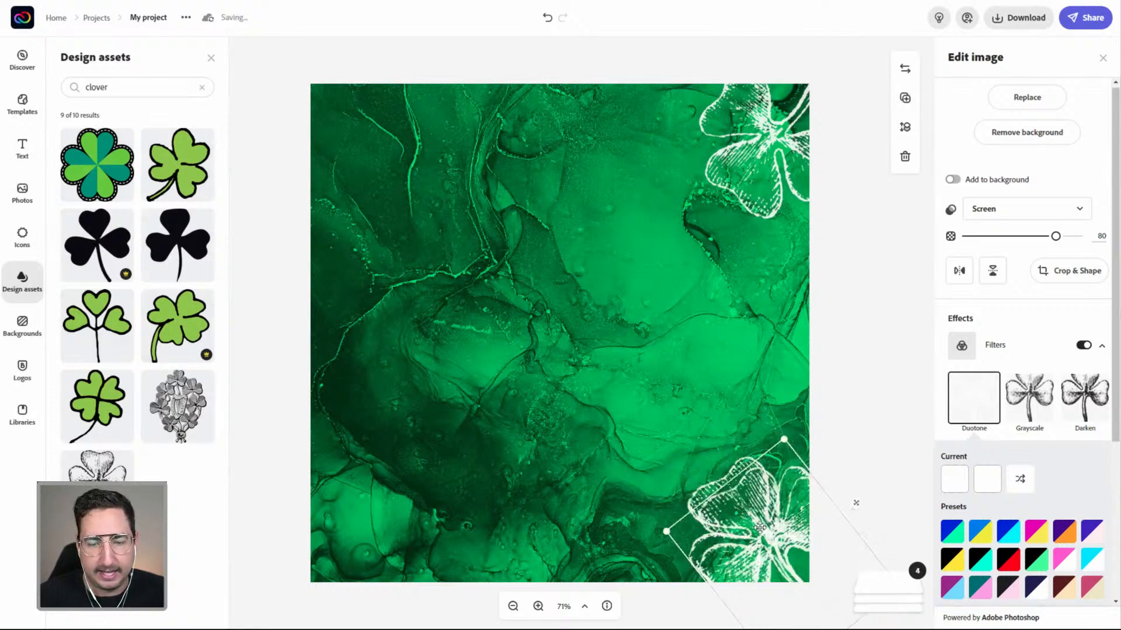
drag(375, 518, 415, 471)
drag(469, 506, 319, 533)
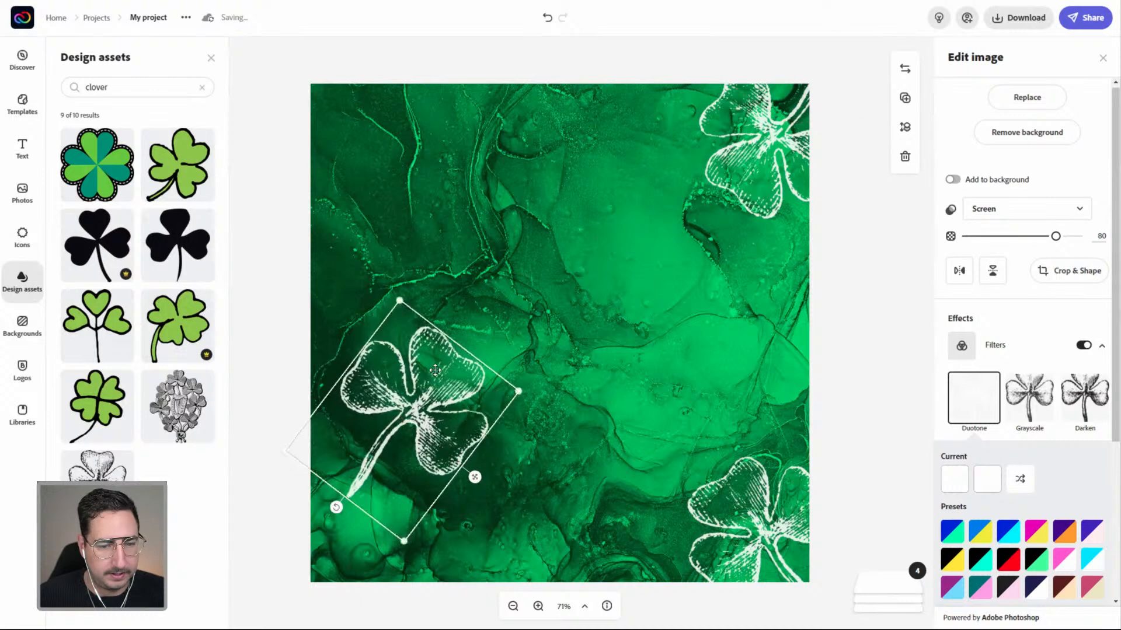
drag(395, 471, 364, 514)
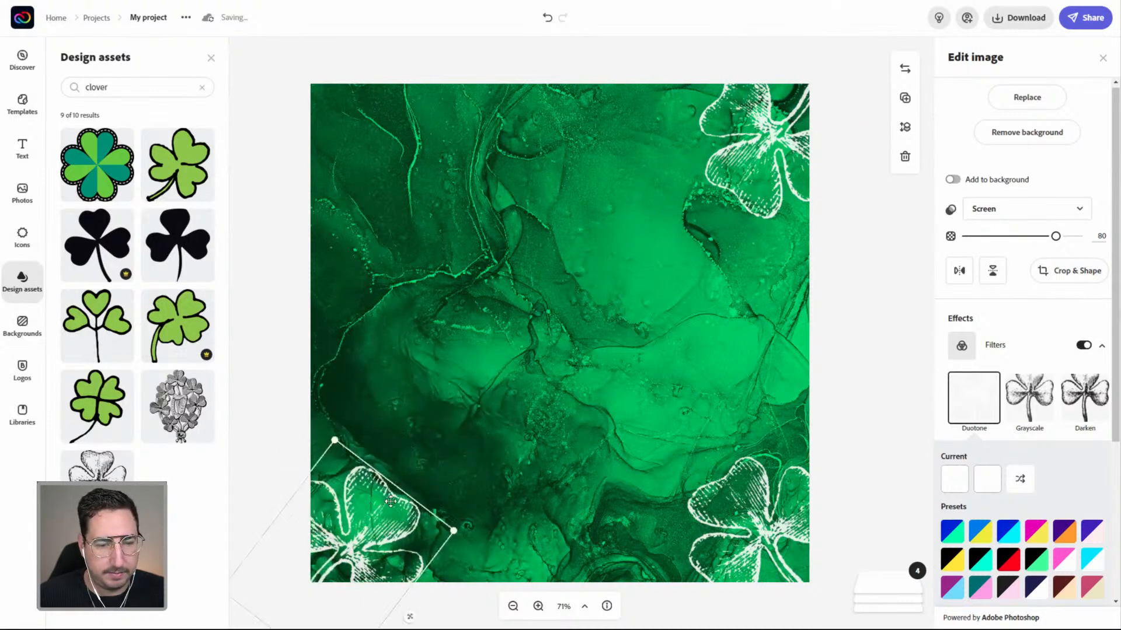
- Duplicate the upper-right clover, place the copy partly off the canvas's upper-left corner and rotate it so its stem points up to the left
click(763, 181)
click(905, 98)
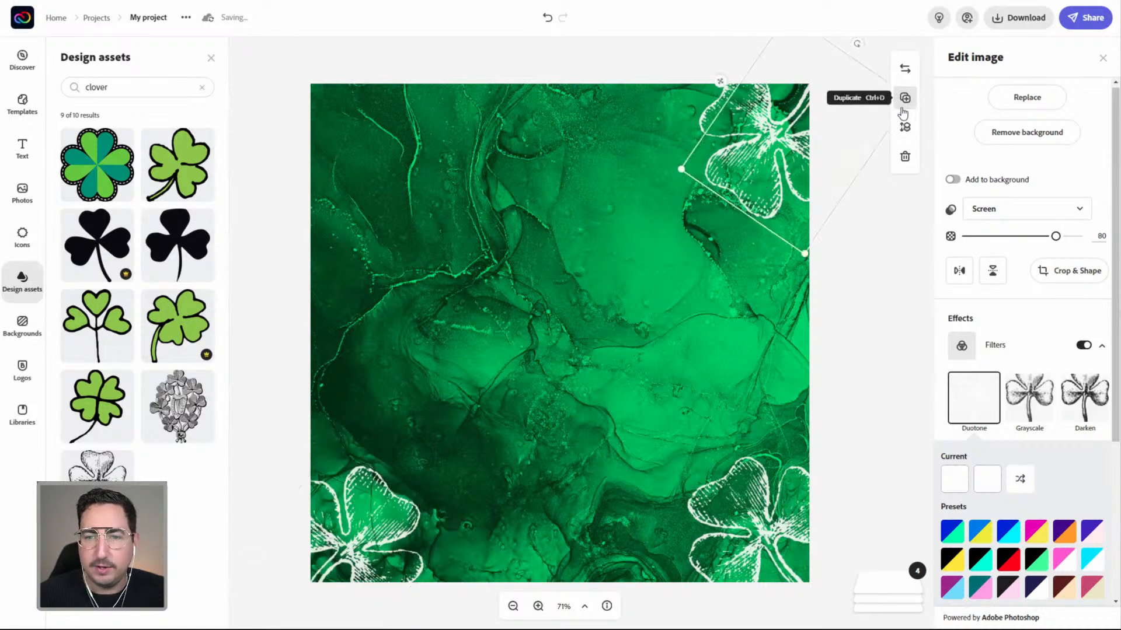
drag(789, 160, 492, 178)
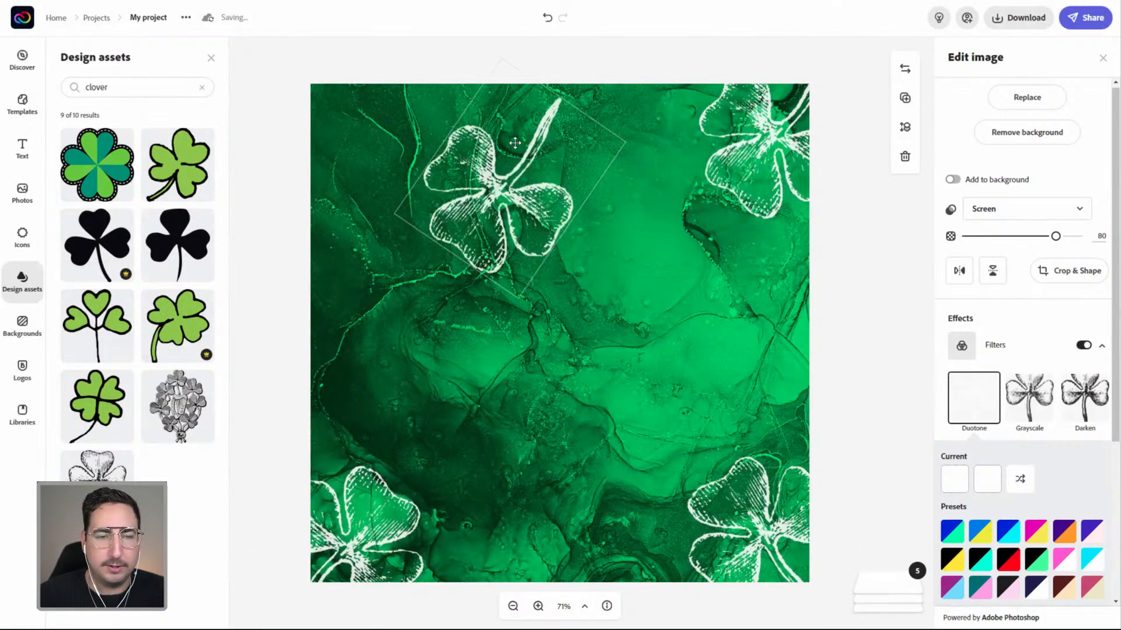
drag(519, 72, 395, 61)
drag(405, 167, 384, 150)
drag(474, 150, 482, 153)
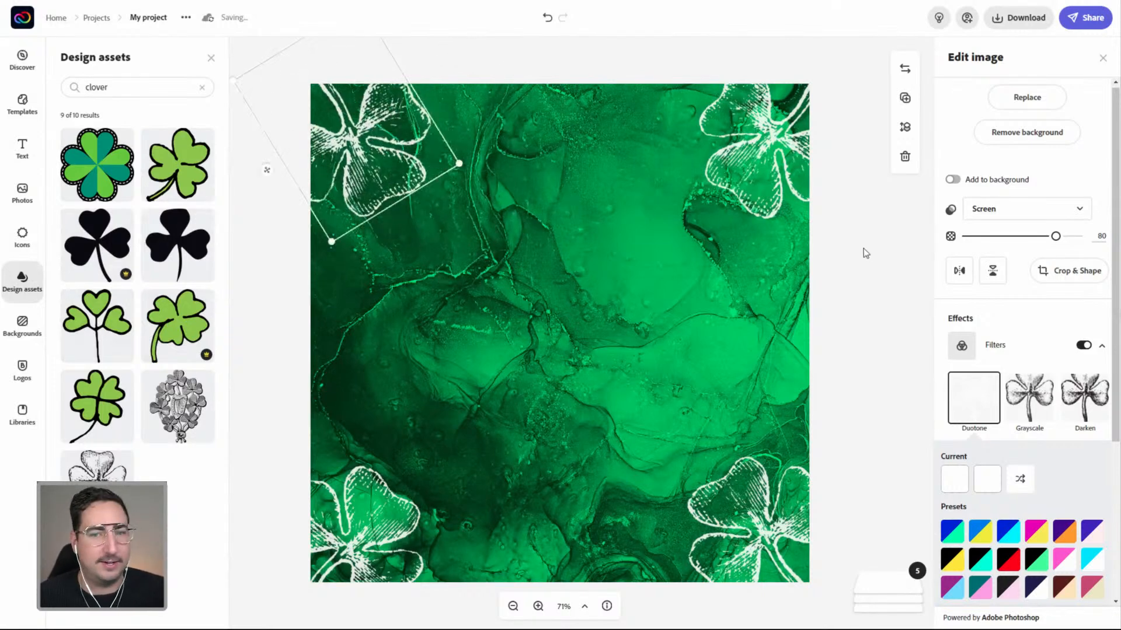
mouse_move(314, 93)
mouse_down()
mouse_move(349, 154)
mouse_move(330, 109)
mouse_move(333, 131)
mouse_move(352, 110)
mouse_move(318, 71)
mouse_up()
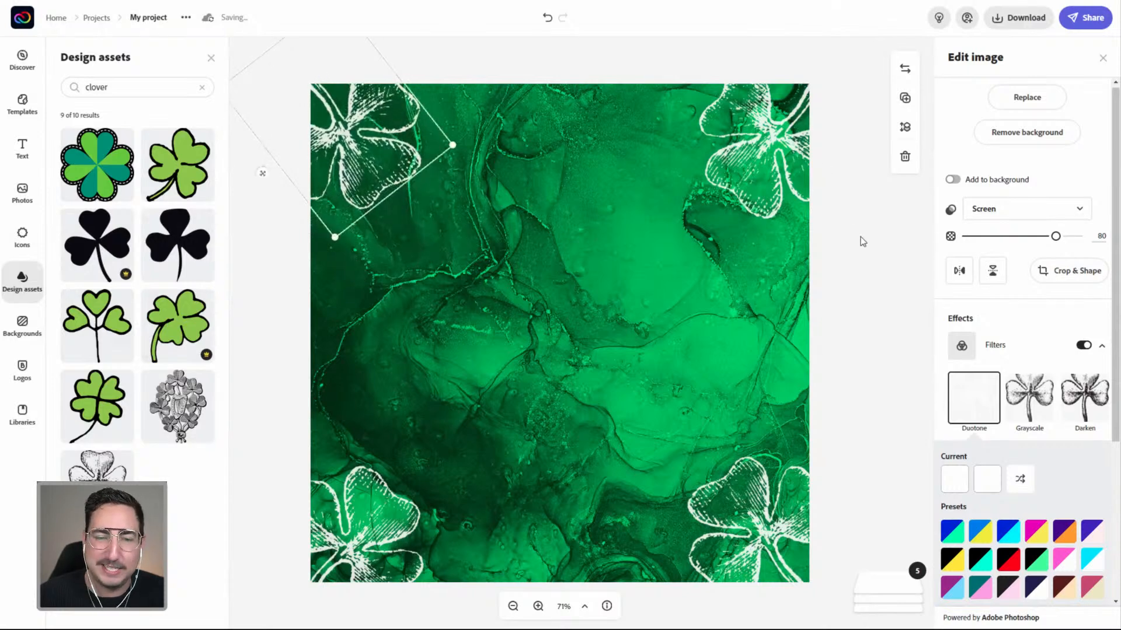
click(828, 346)
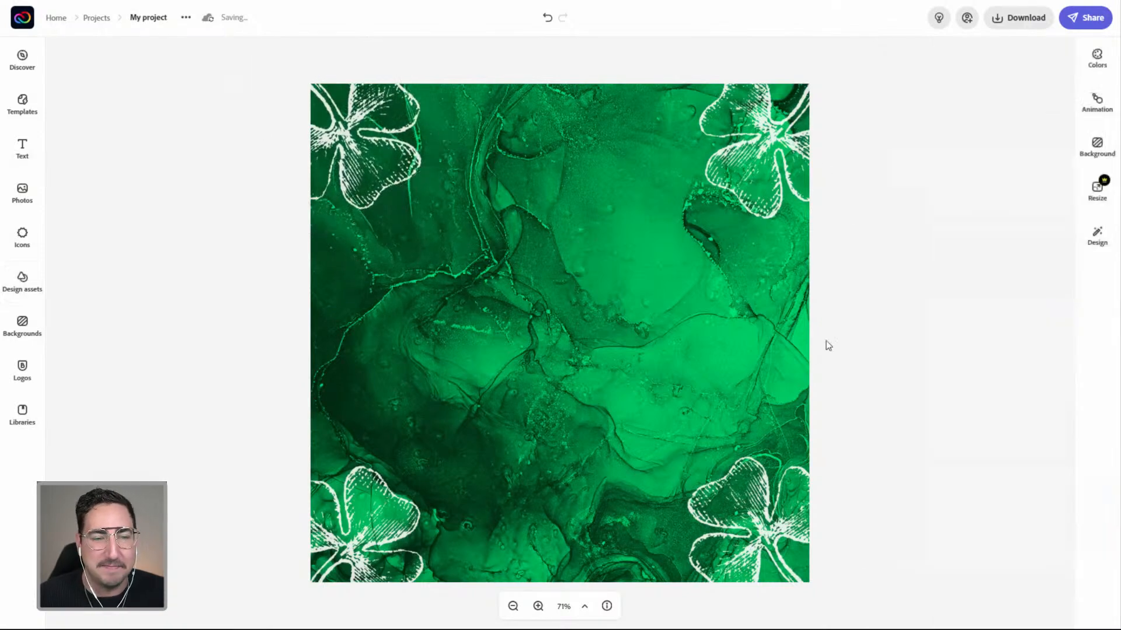
- Add a text element to the canvas reading "St. Patrick's Day Sale"
click(26, 153)
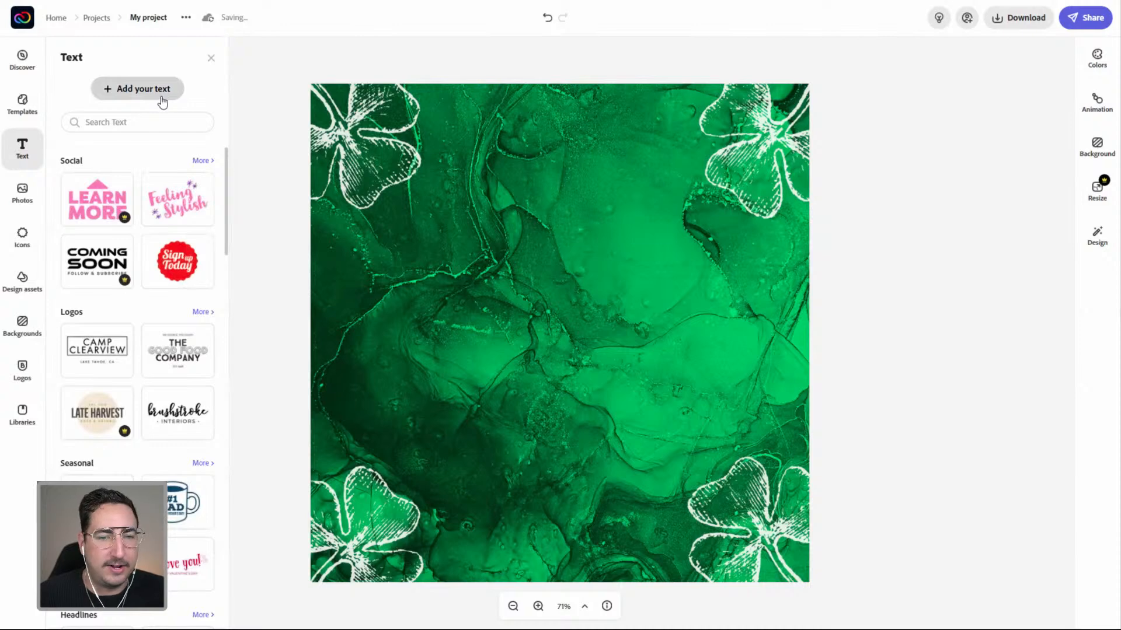
click(164, 99)
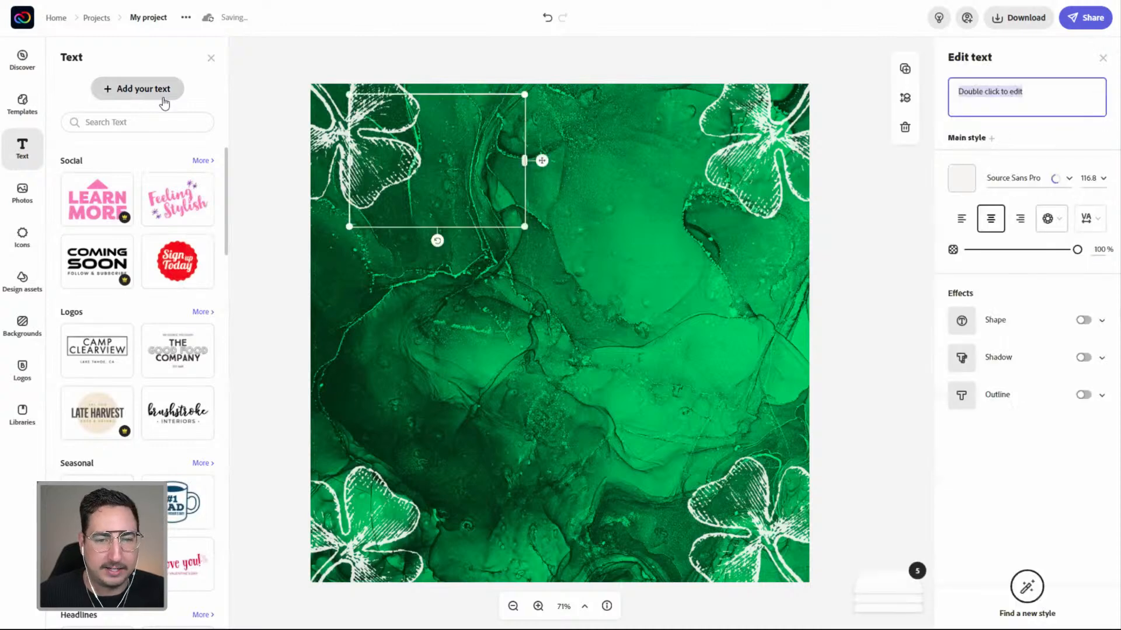
triple_click(1001, 93)
text(StPat)
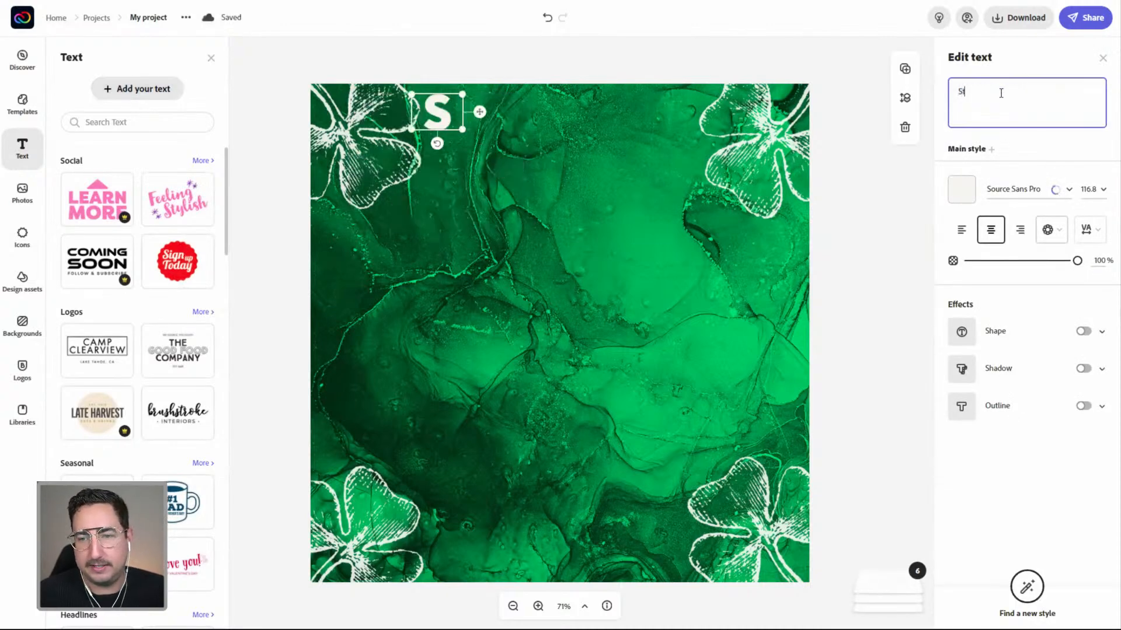
key(BackSpace)
key(BackSpace)
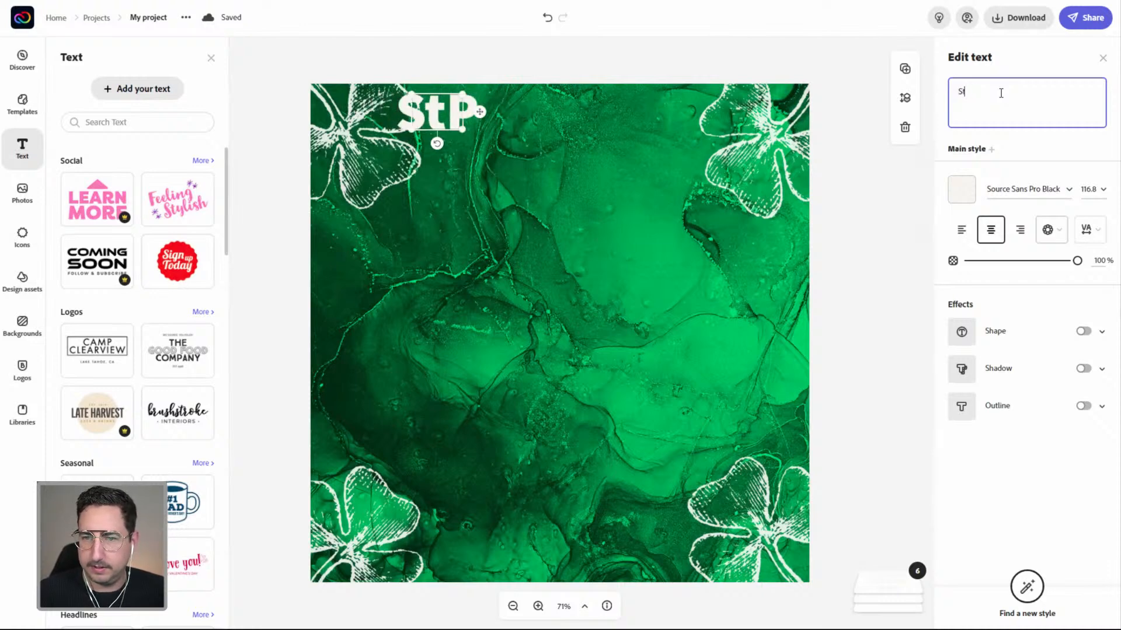
key(BackSpace)
text(. Pat)
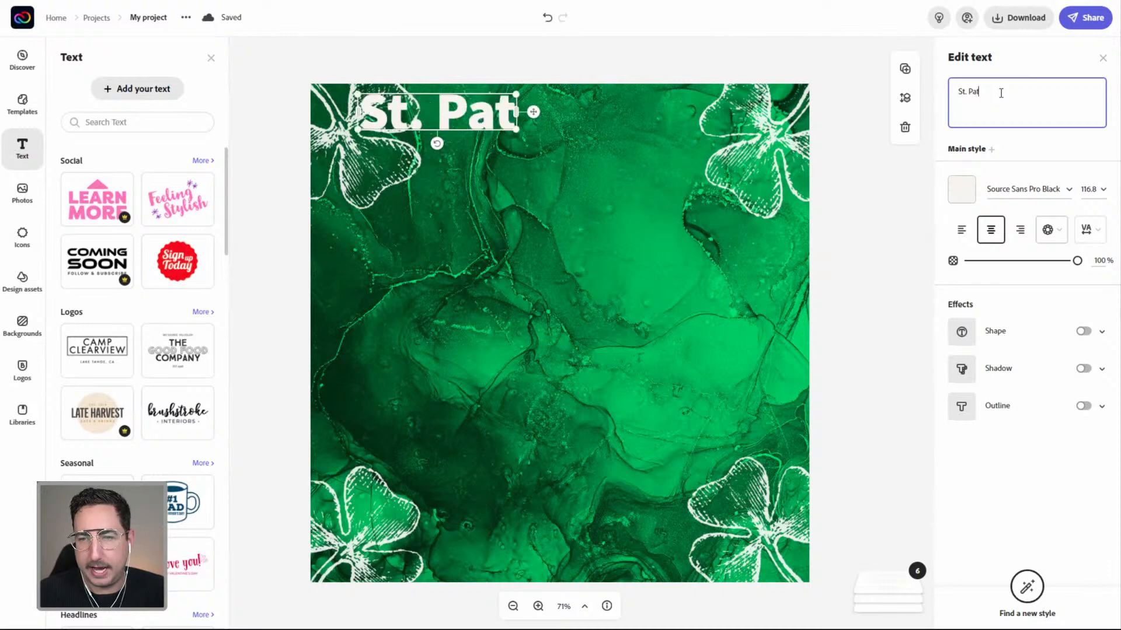
text(rick's)
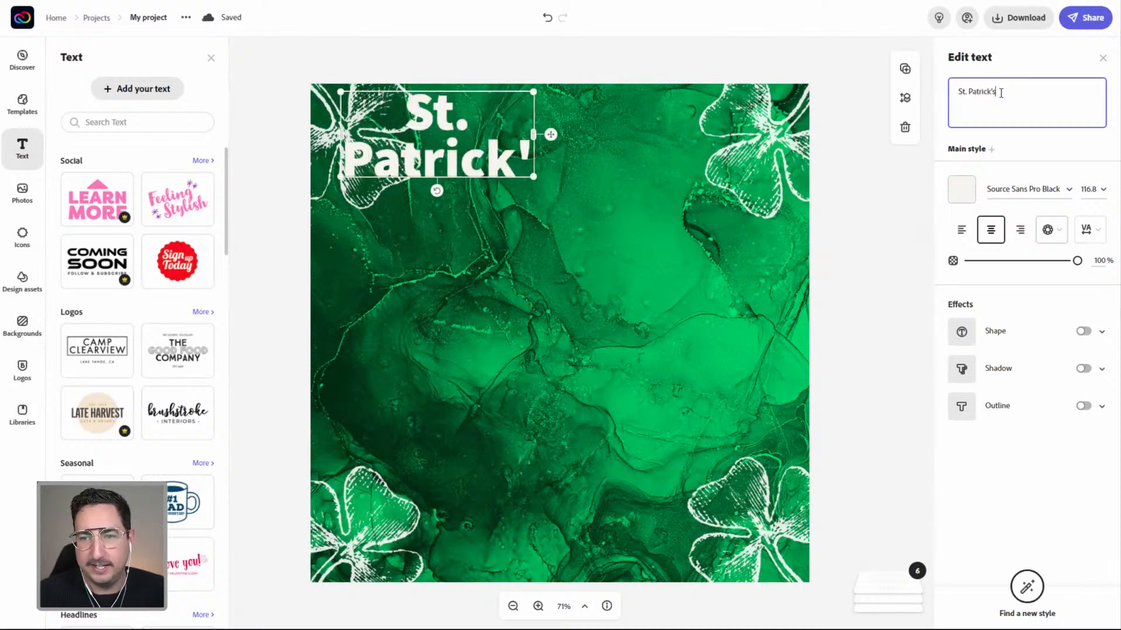
text( Day Sale)
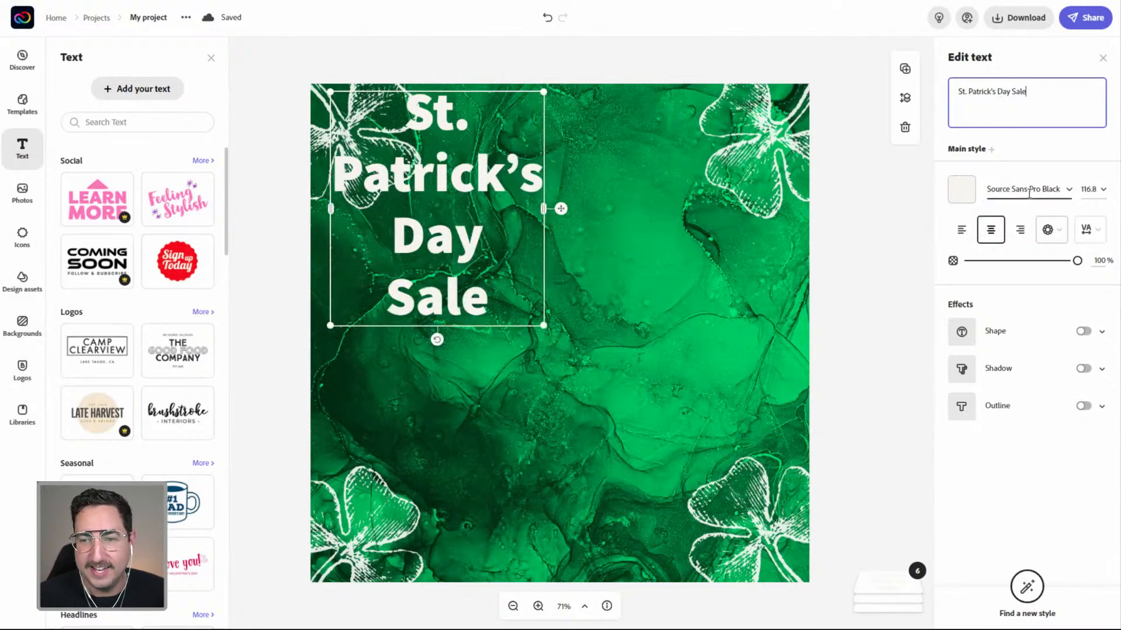
- Set the sale text's font to Abolition and briefly try the Shape effect behind the letters
click(1069, 189)
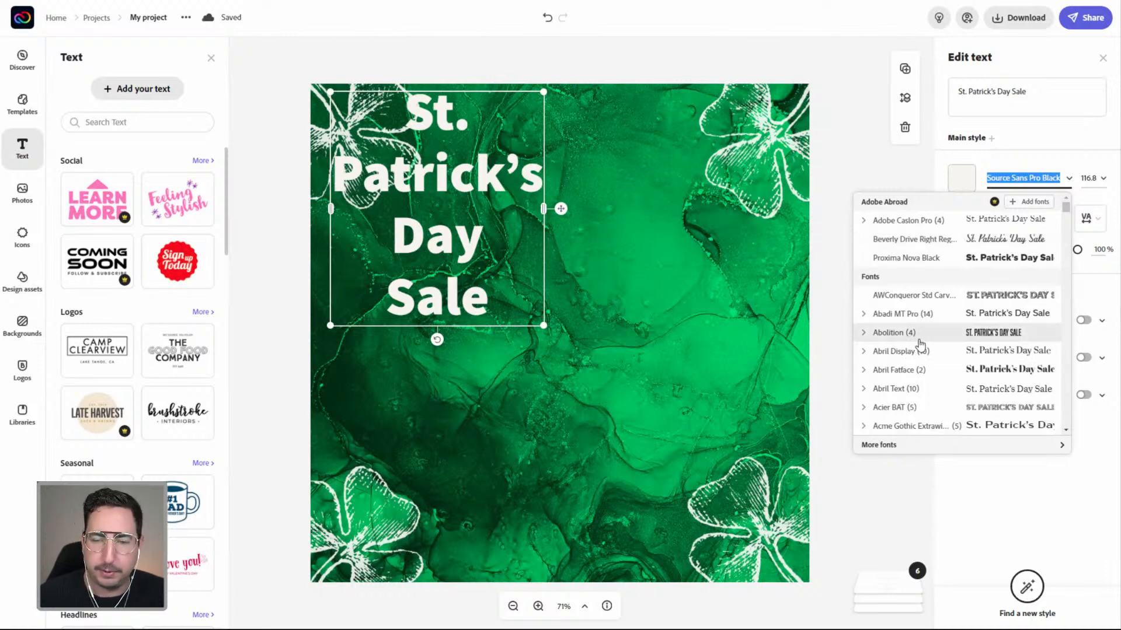
click(922, 341)
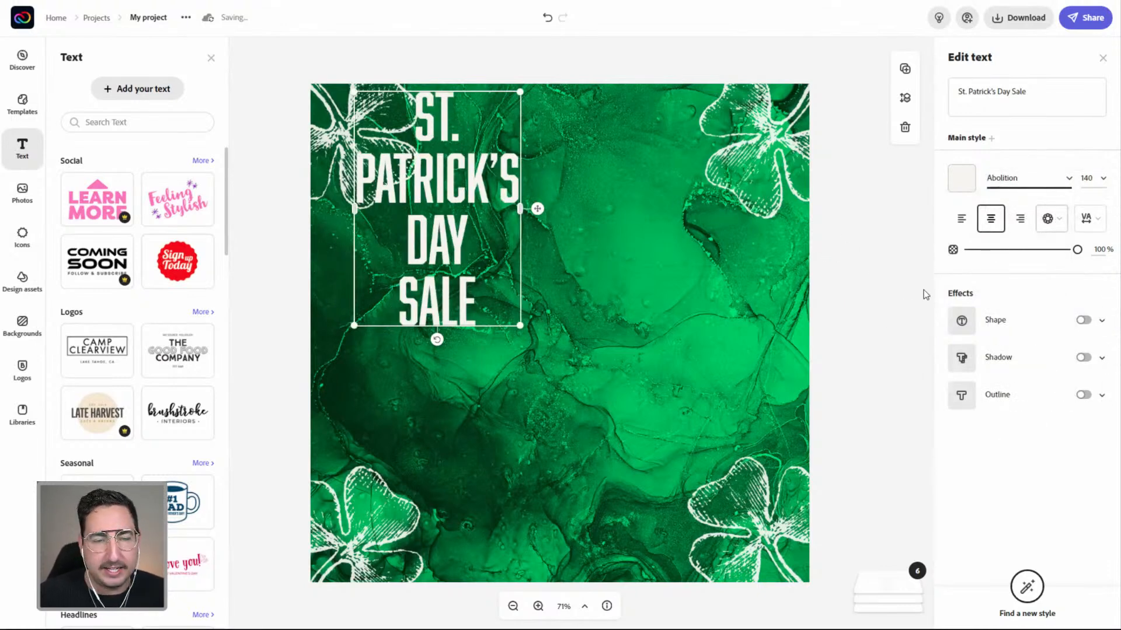
click(1102, 325)
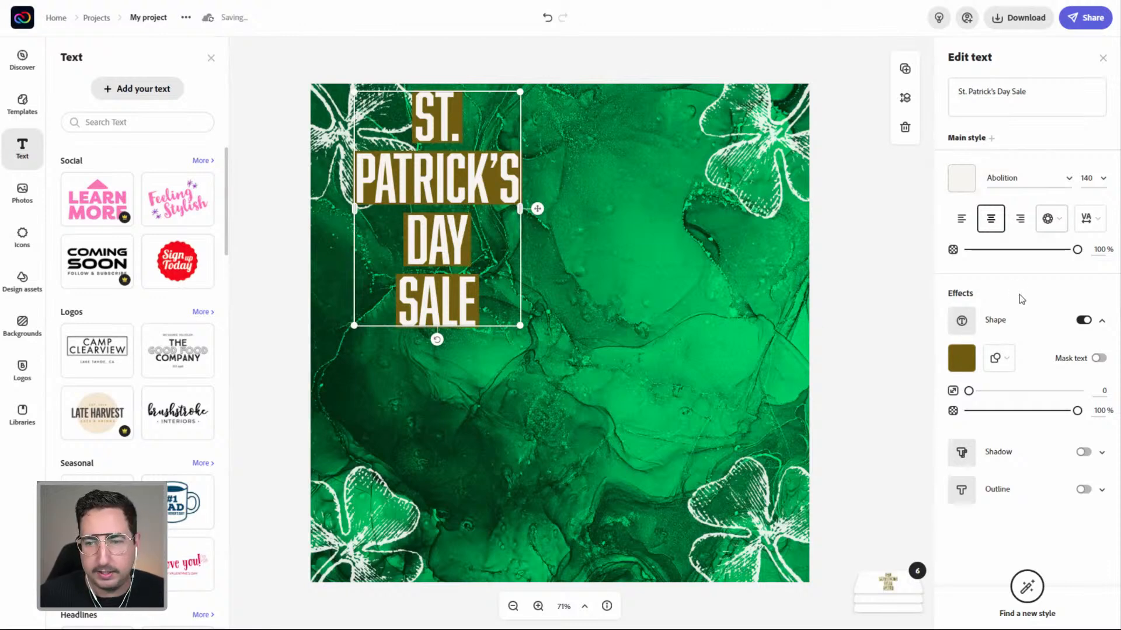
click(1083, 319)
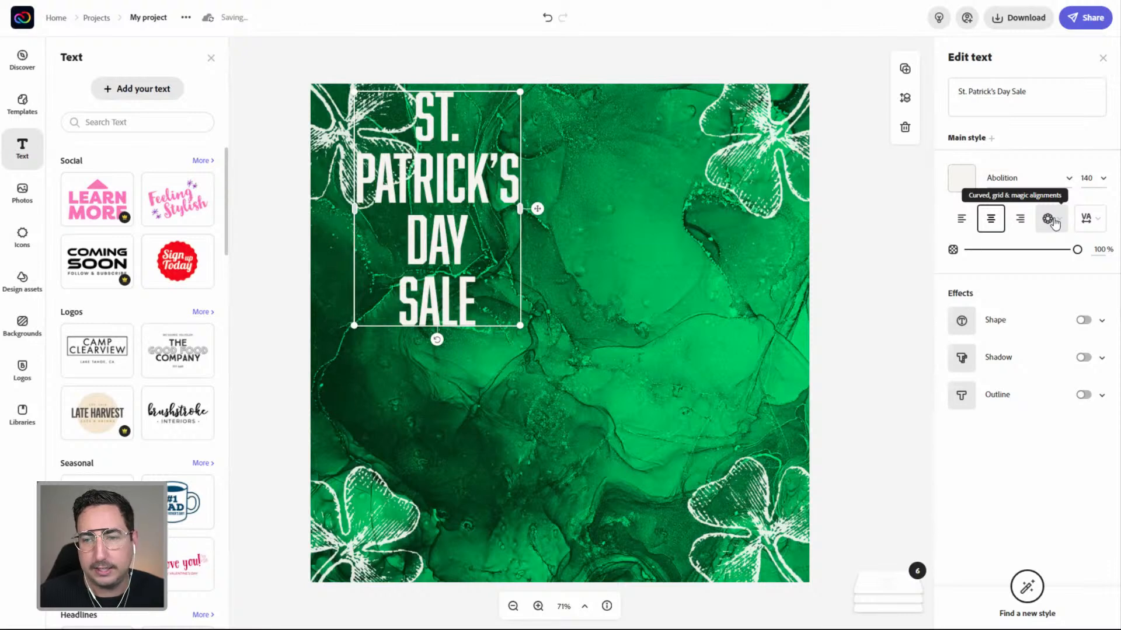
- Curve the sale text into a full circle, enlarge it to a font size of about 165 and centre it on the canvas
click(1051, 220)
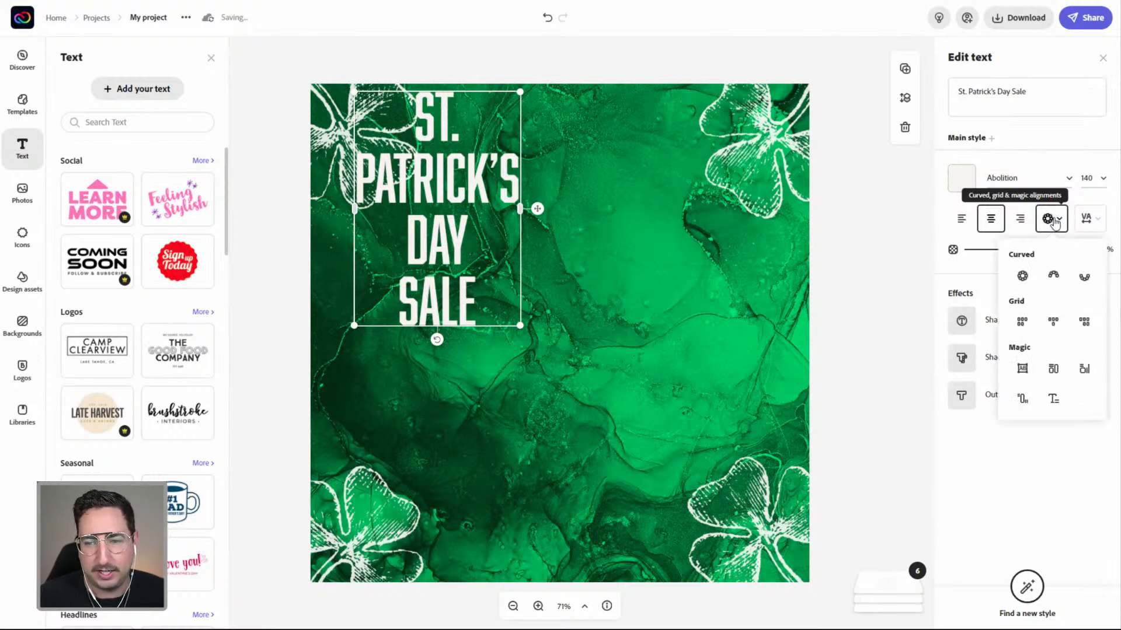
click(1024, 280)
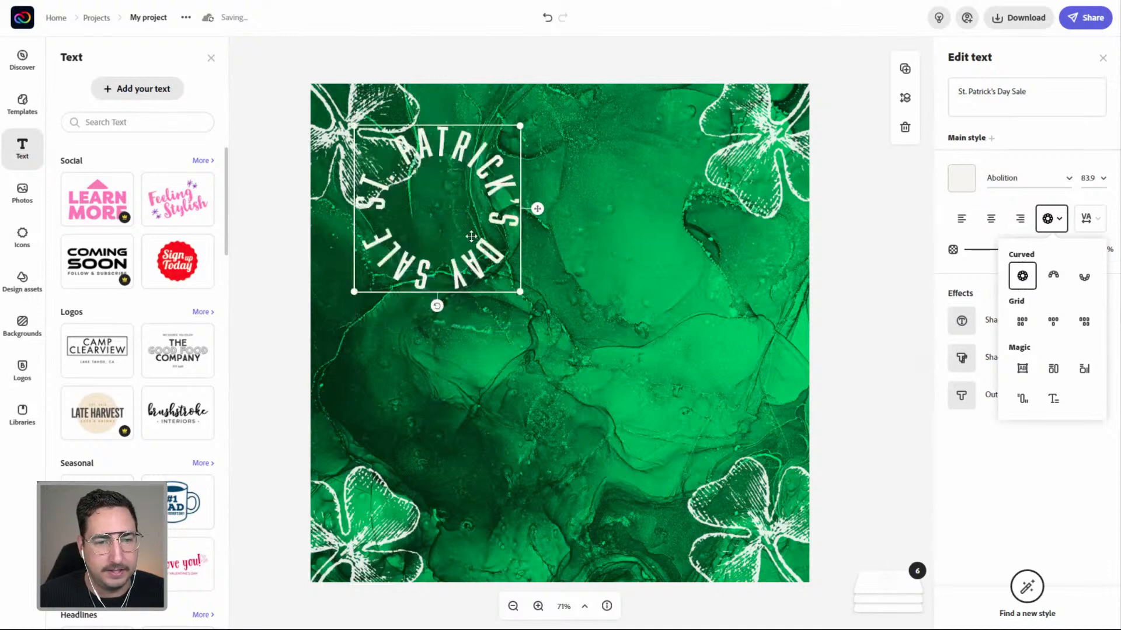
drag(519, 290, 684, 446)
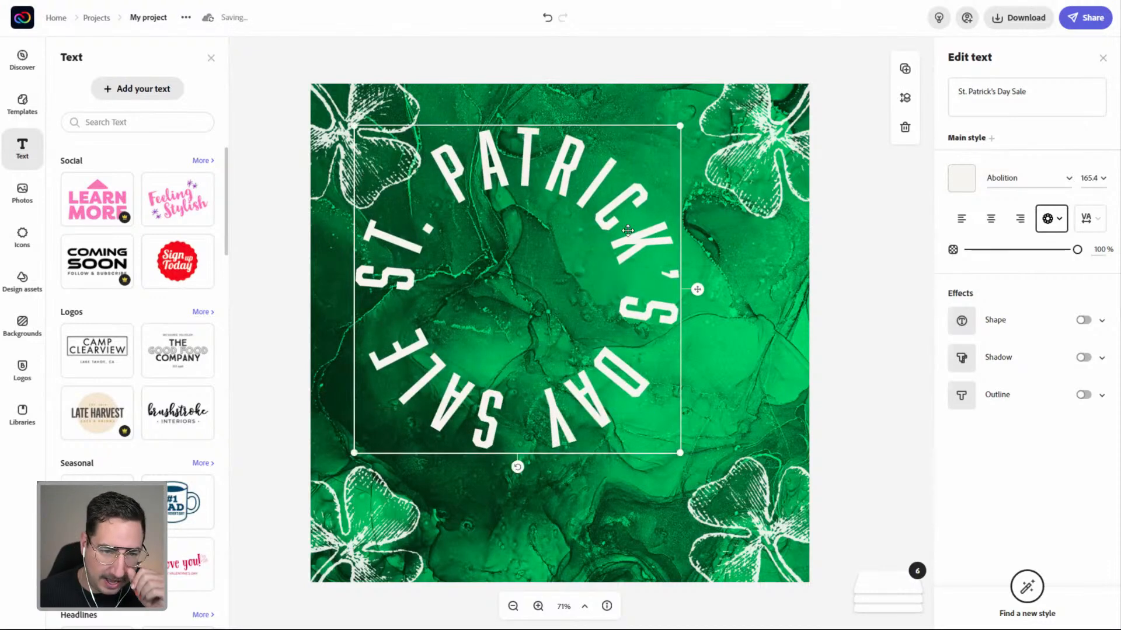
drag(628, 230, 670, 274)
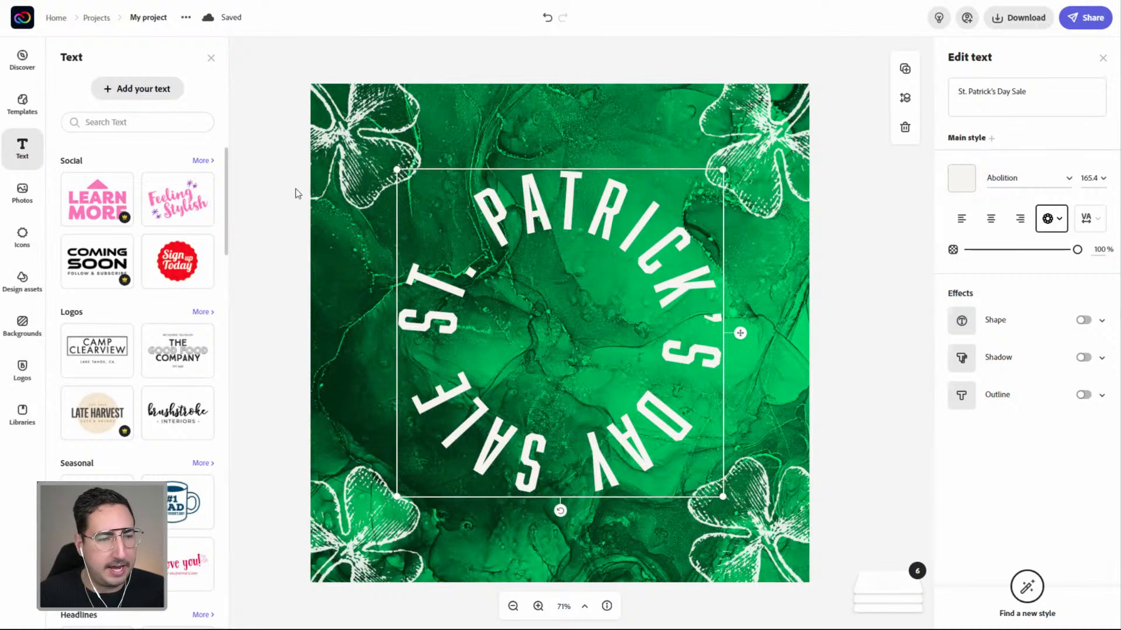
- Search the icon library for "badge"
click(27, 246)
click(127, 89)
text(badge)
key(Return)
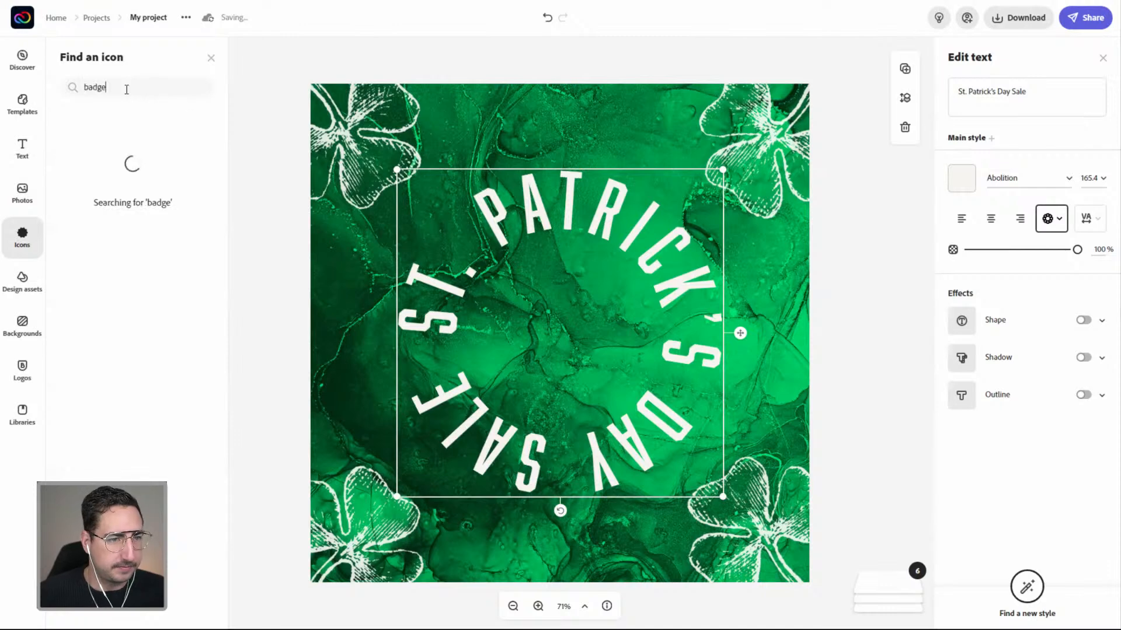
- Search the icon library for "clover" and add the solid four-leaf clover with a detached curved stem to the canvas
text(clover)
key(Return)
double_click(127, 89)
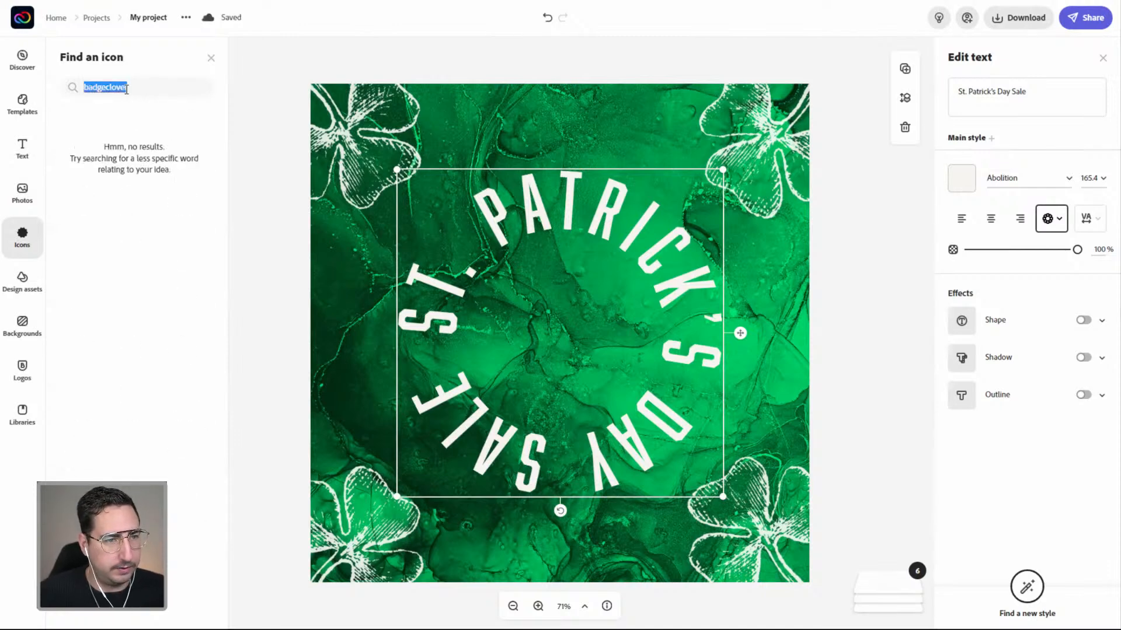
text(clover)
key(Return)
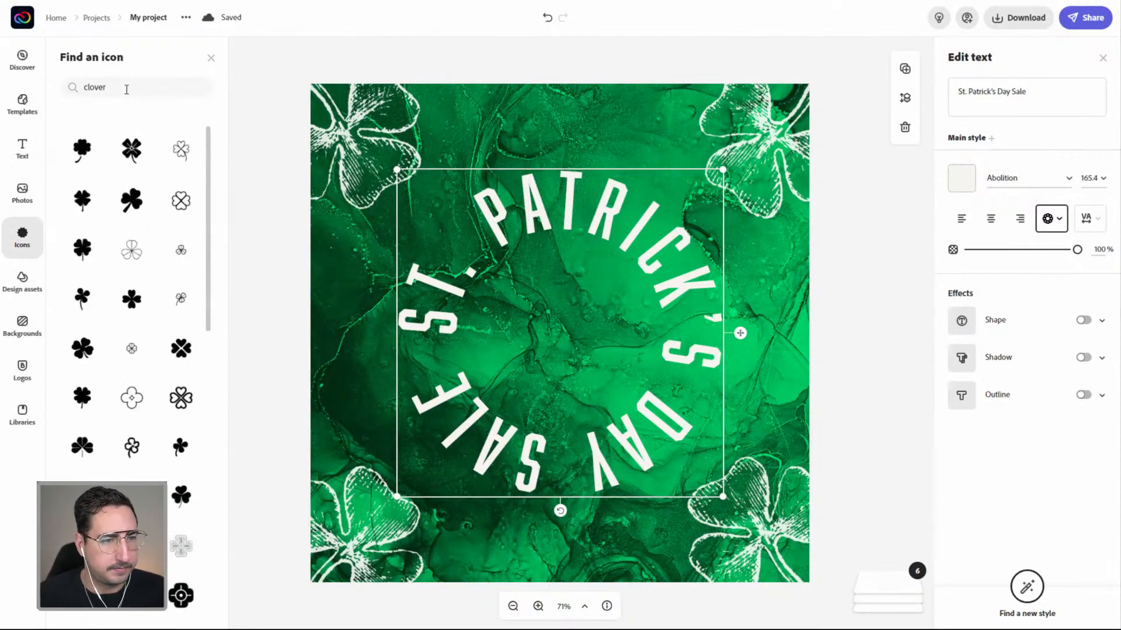
drag(84, 157, 379, 193)
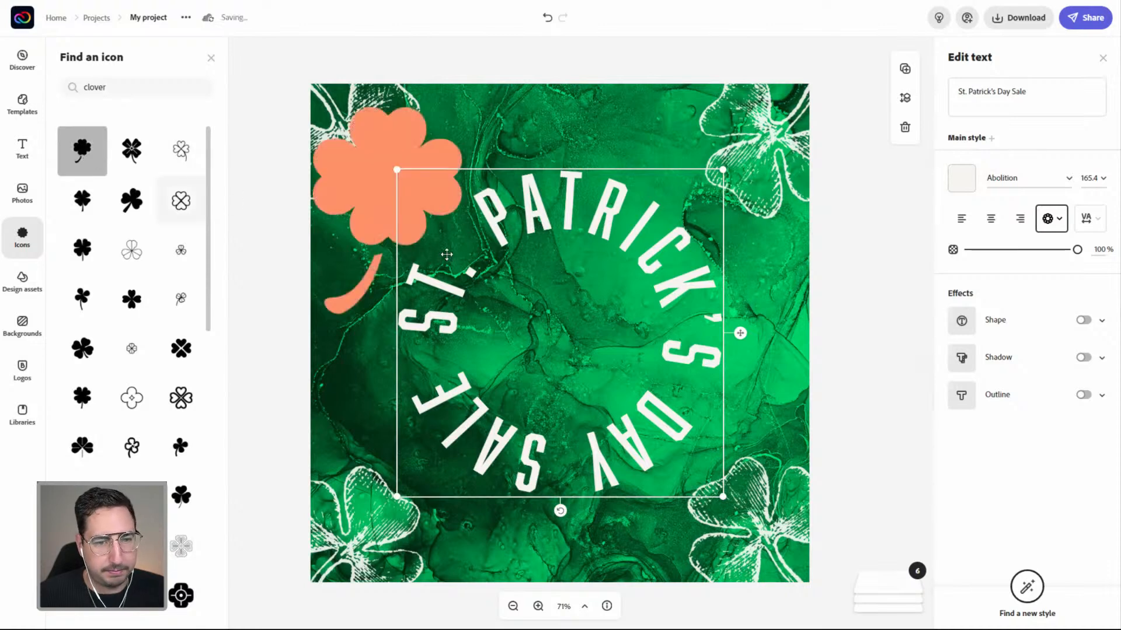
- Recolour the four-leaf clover icon white (#FFFFFF)
click(356, 209)
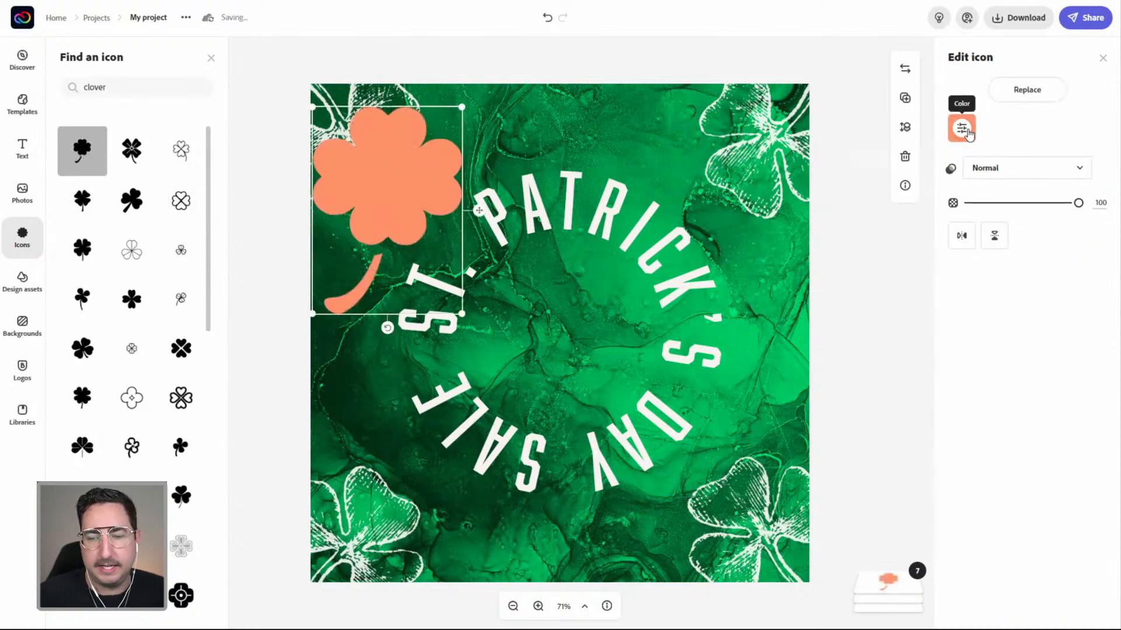
click(964, 129)
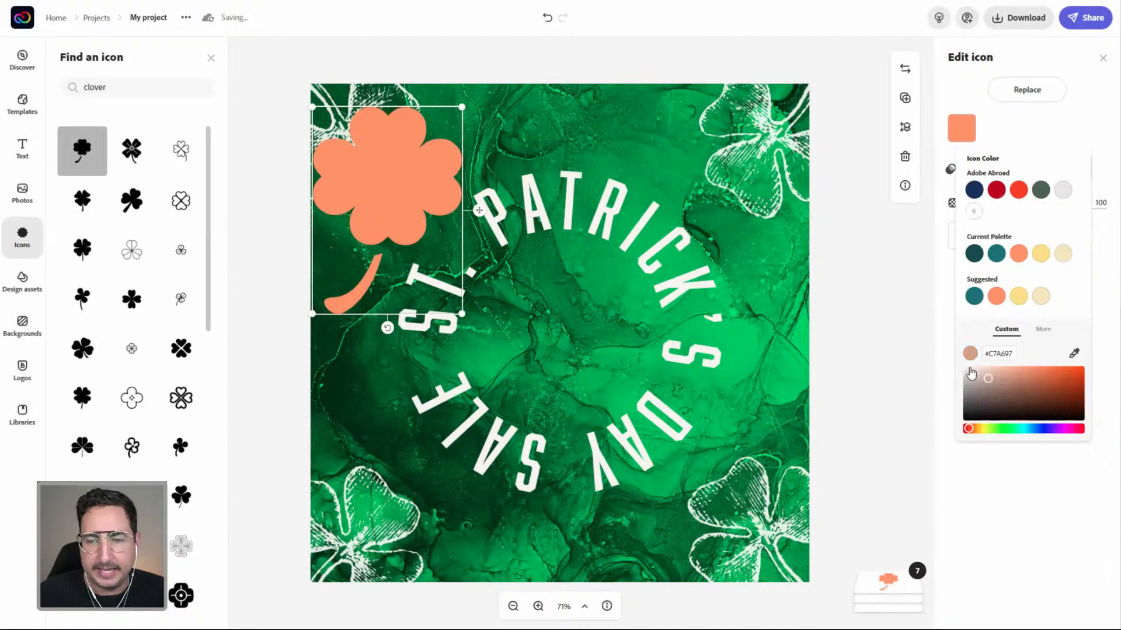
drag(970, 374, 960, 366)
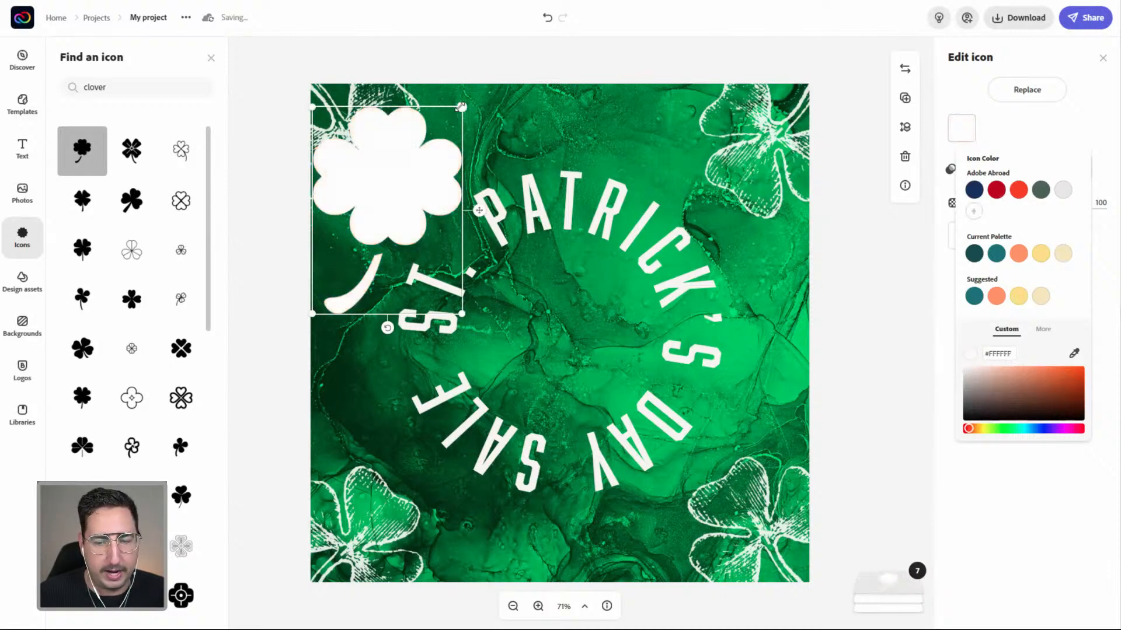
- Shrink the white four-leaf clover icon and centre it inside the circular sale text
drag(461, 107, 428, 155)
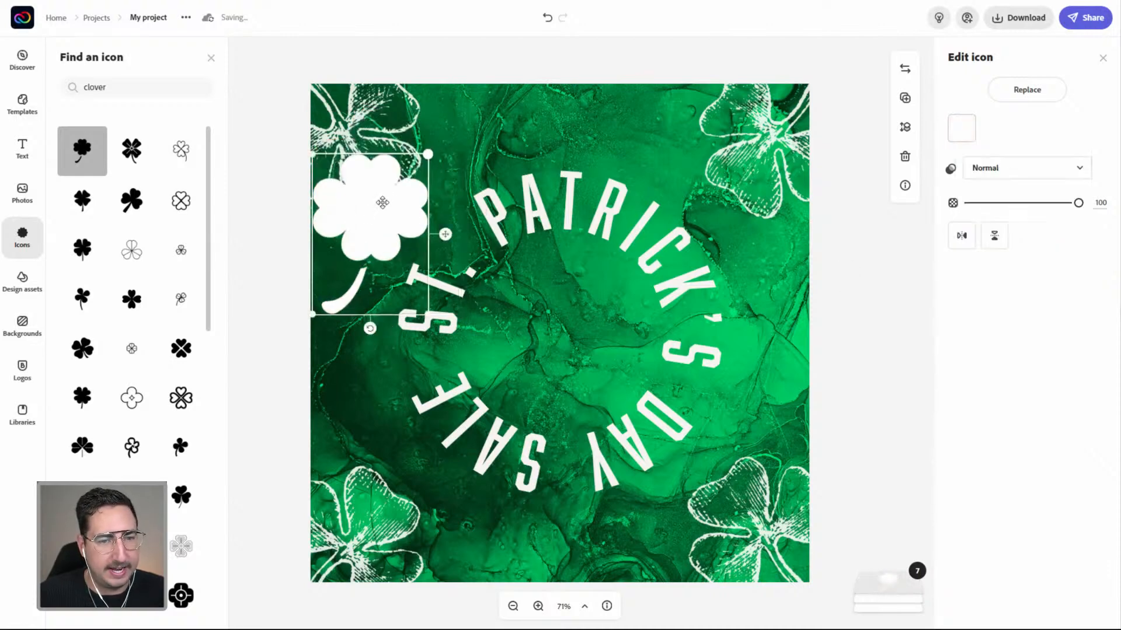
drag(382, 203, 574, 318)
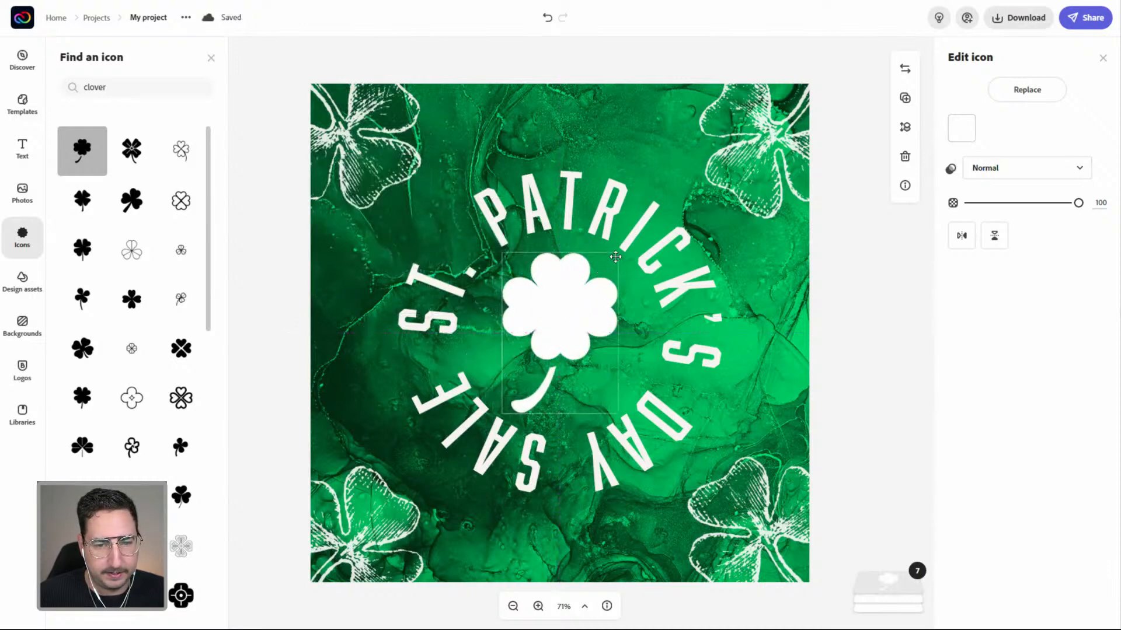
drag(617, 253, 599, 278)
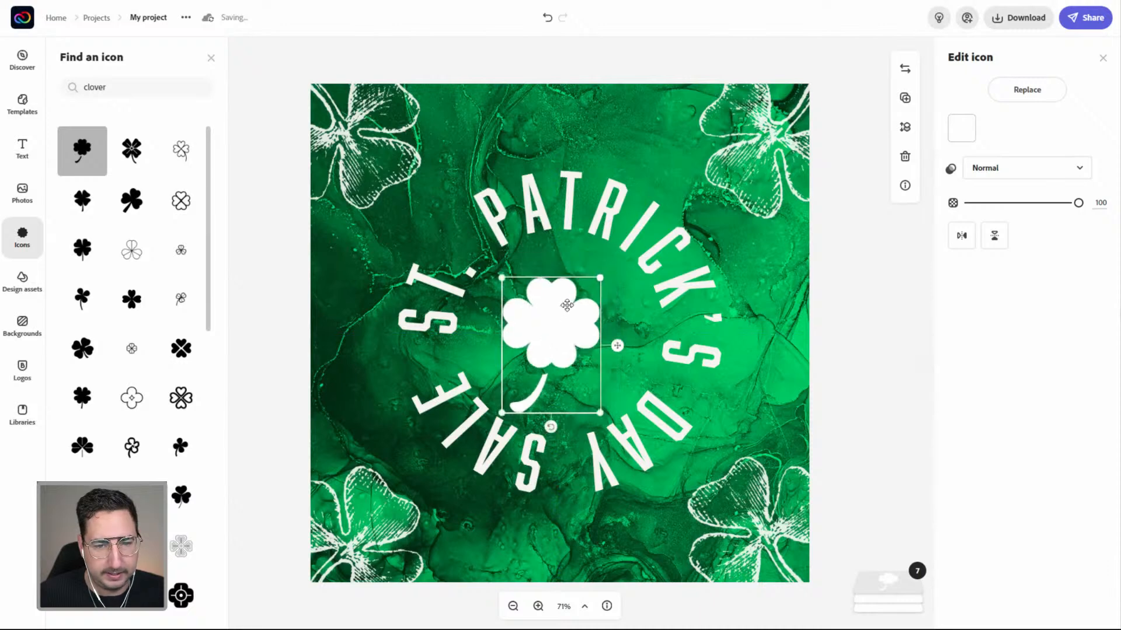
drag(566, 315, 574, 299)
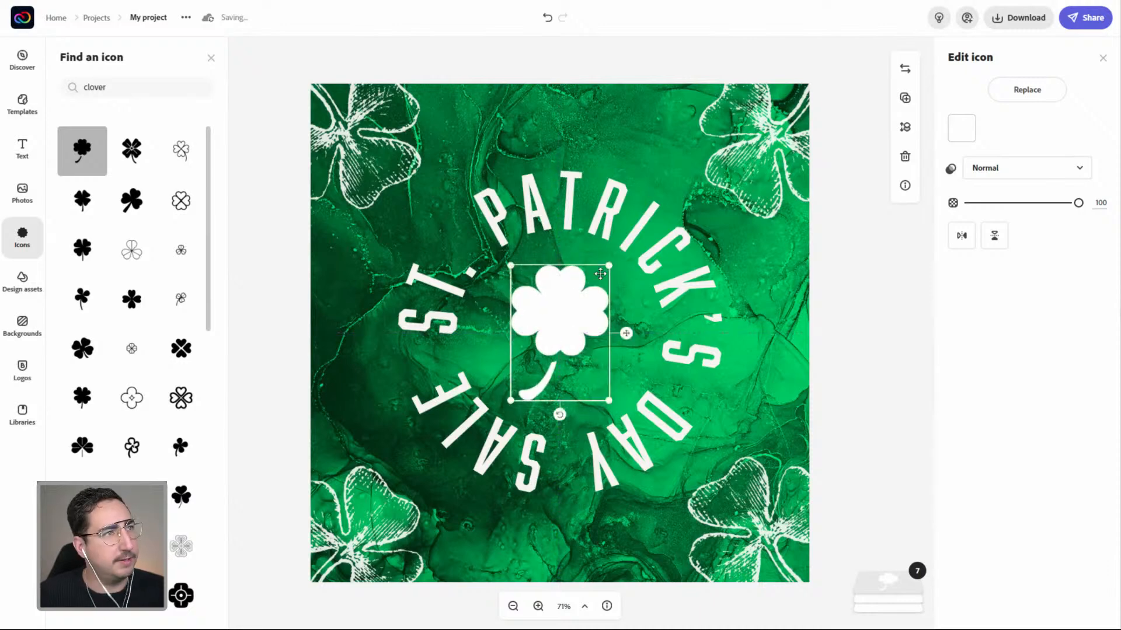
click(719, 66)
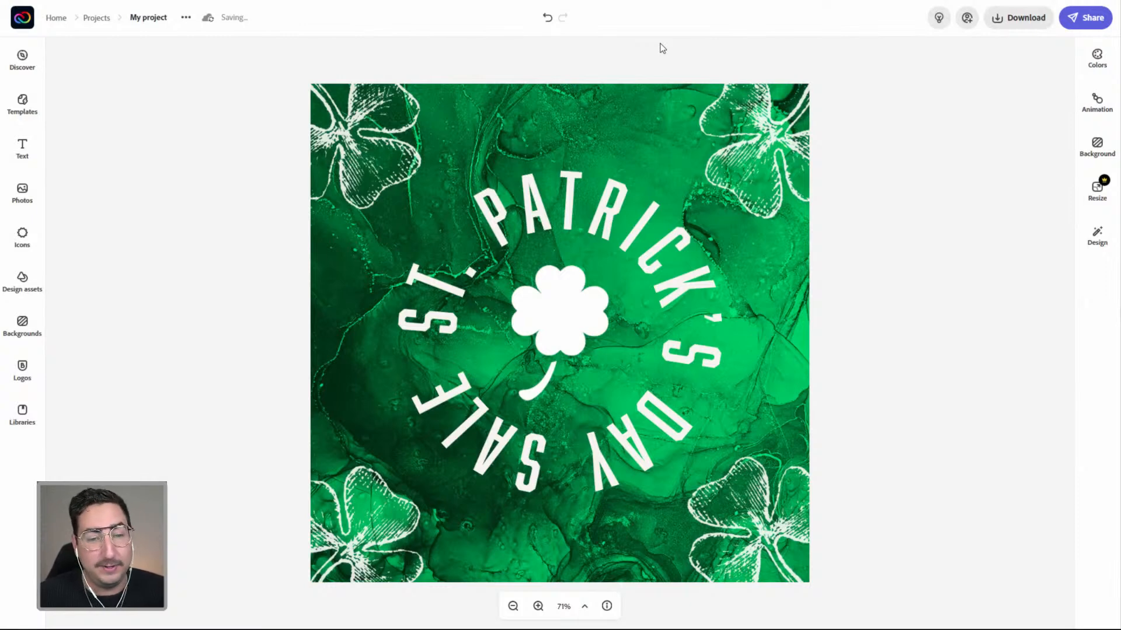
- Enlarge the circular sale text to size 189.4 and centre it around the white four-leaf clover
click(646, 222)
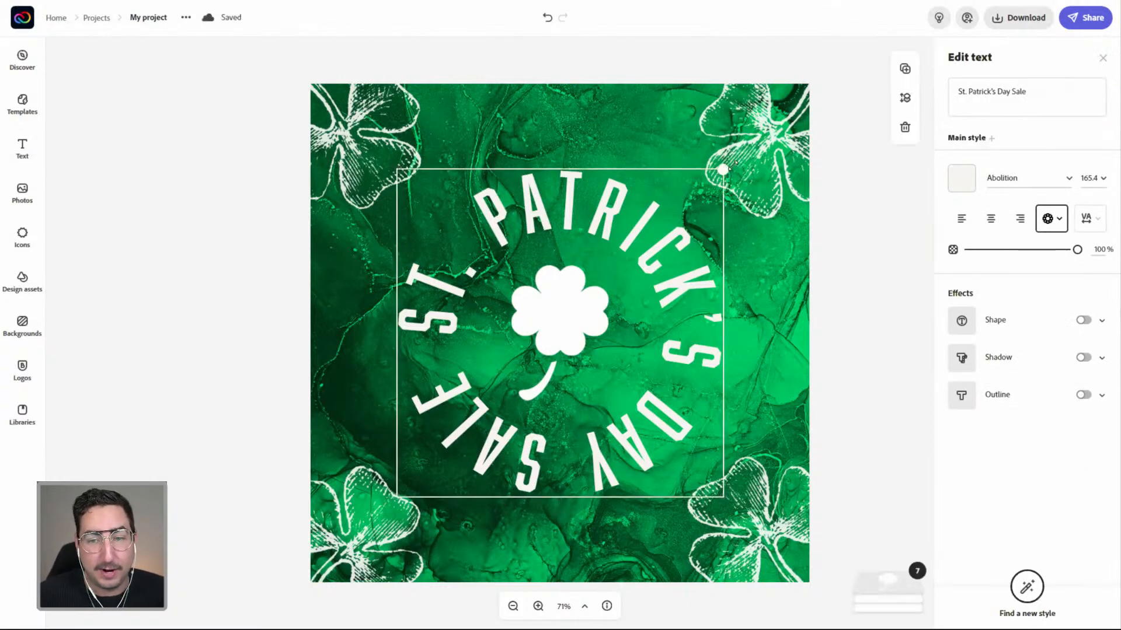
drag(724, 170, 771, 121)
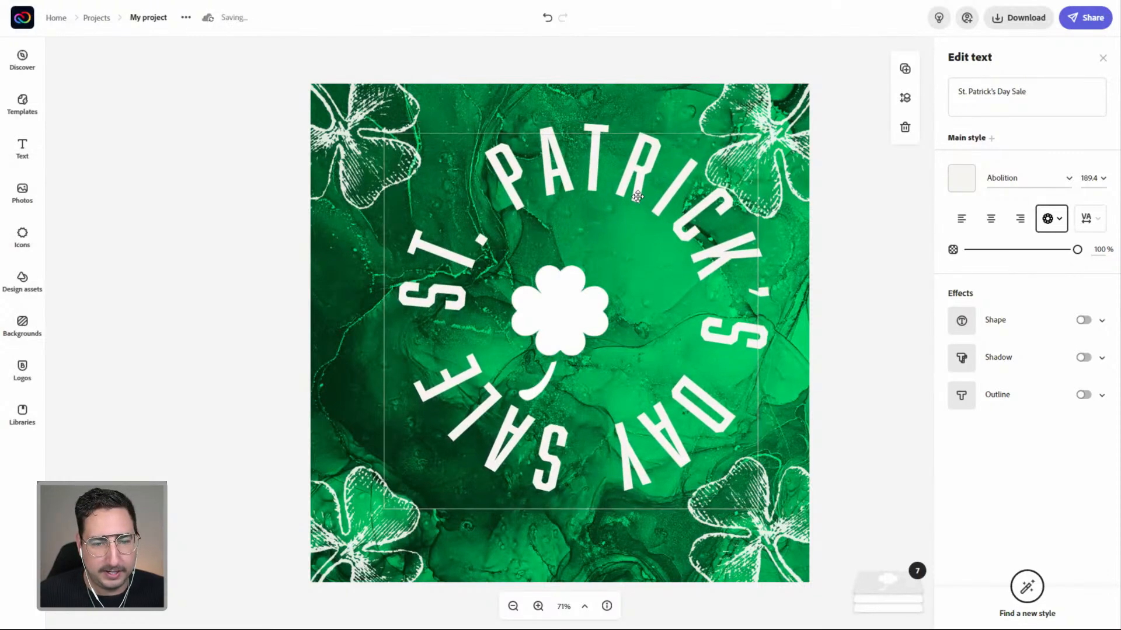
drag(653, 180, 635, 197)
drag(630, 197, 633, 202)
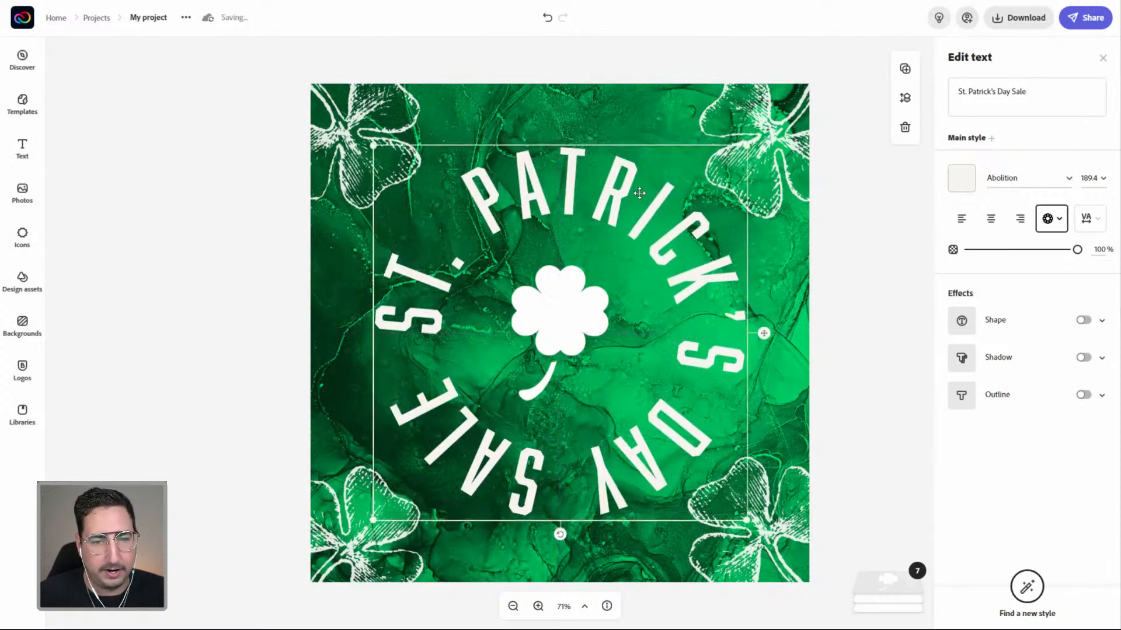
click(855, 220)
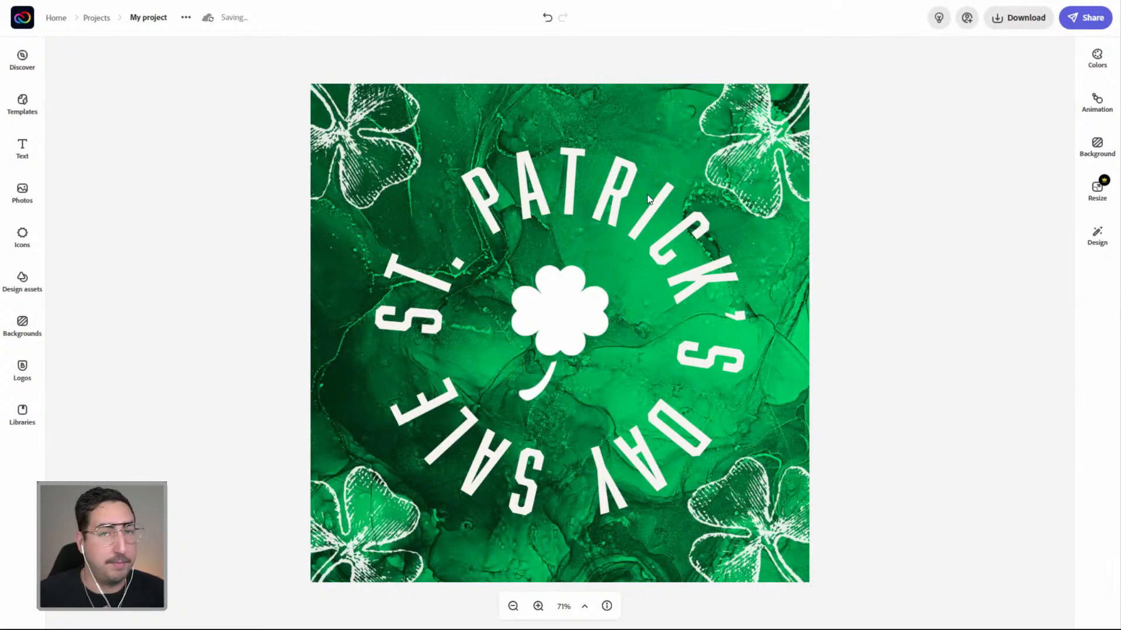
- Try the Typewriter text animation styles, settling on the first Dynamic style for the circular sale text
click(1095, 105)
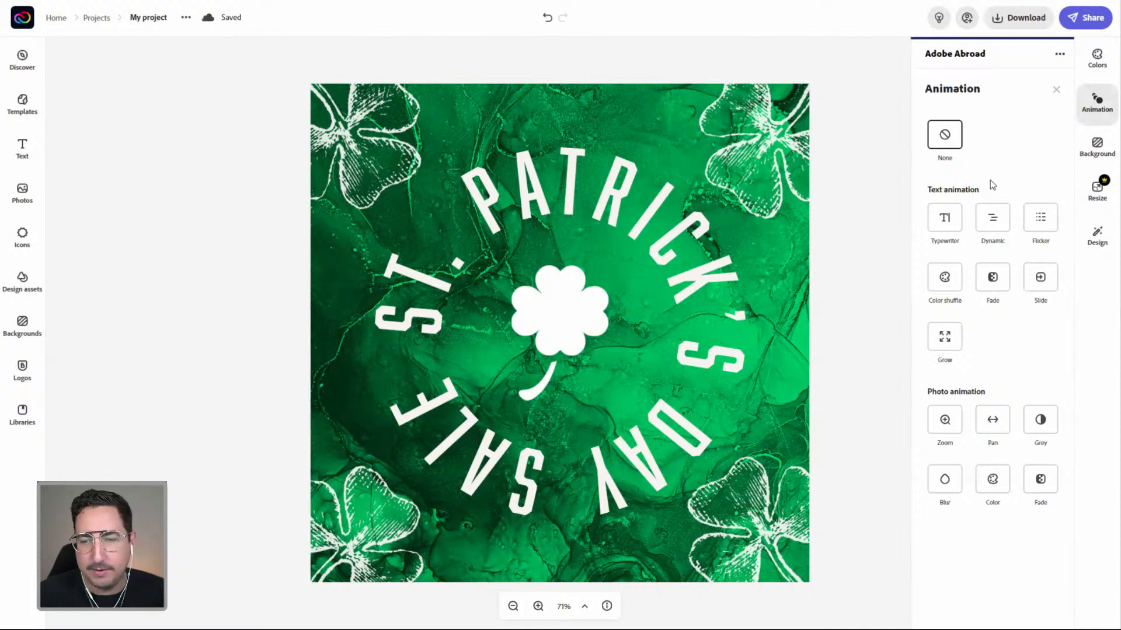
click(945, 221)
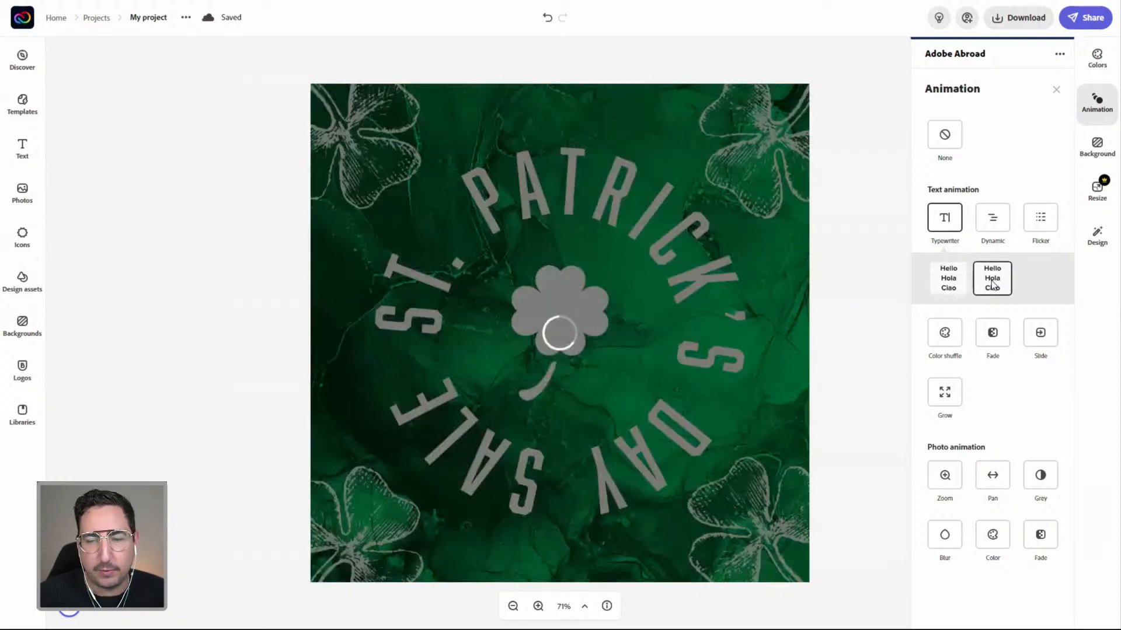
click(992, 284)
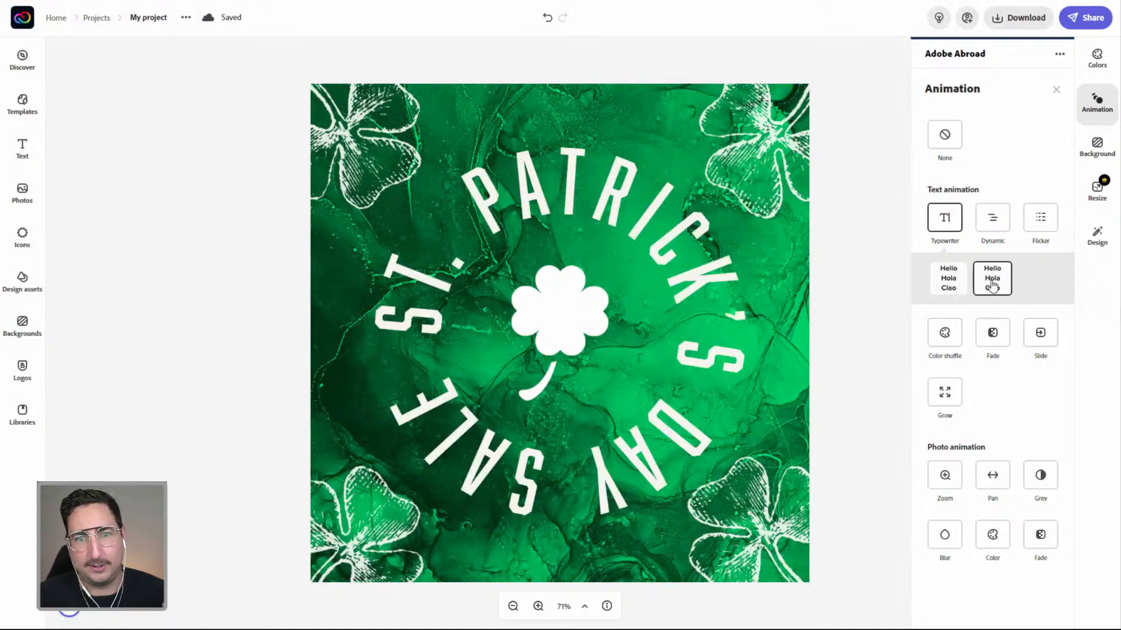
click(950, 284)
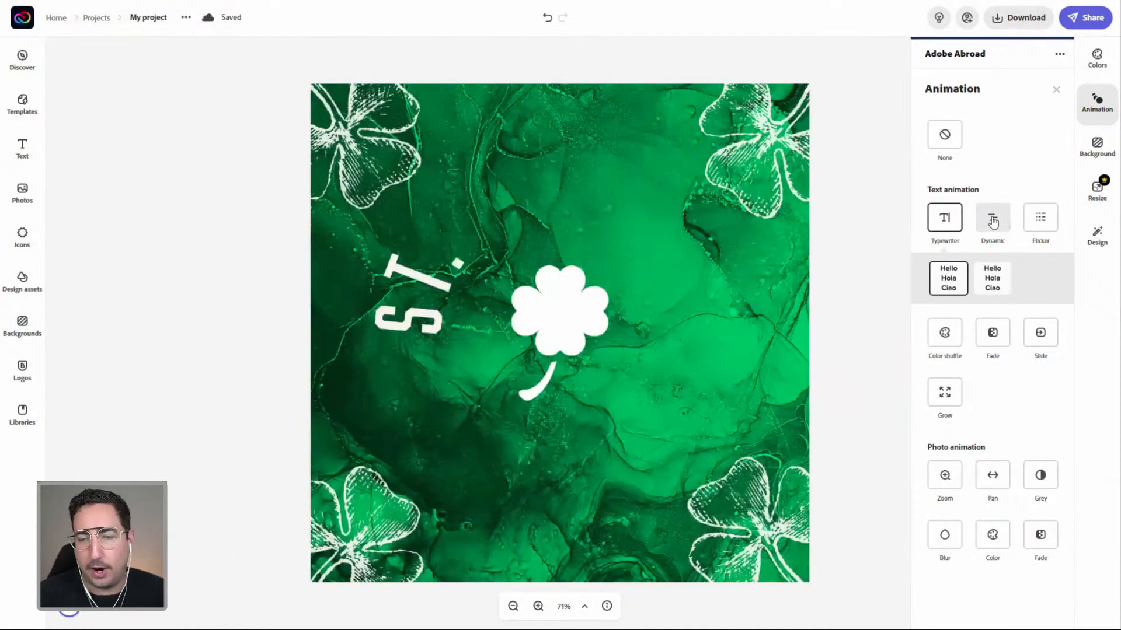
click(993, 220)
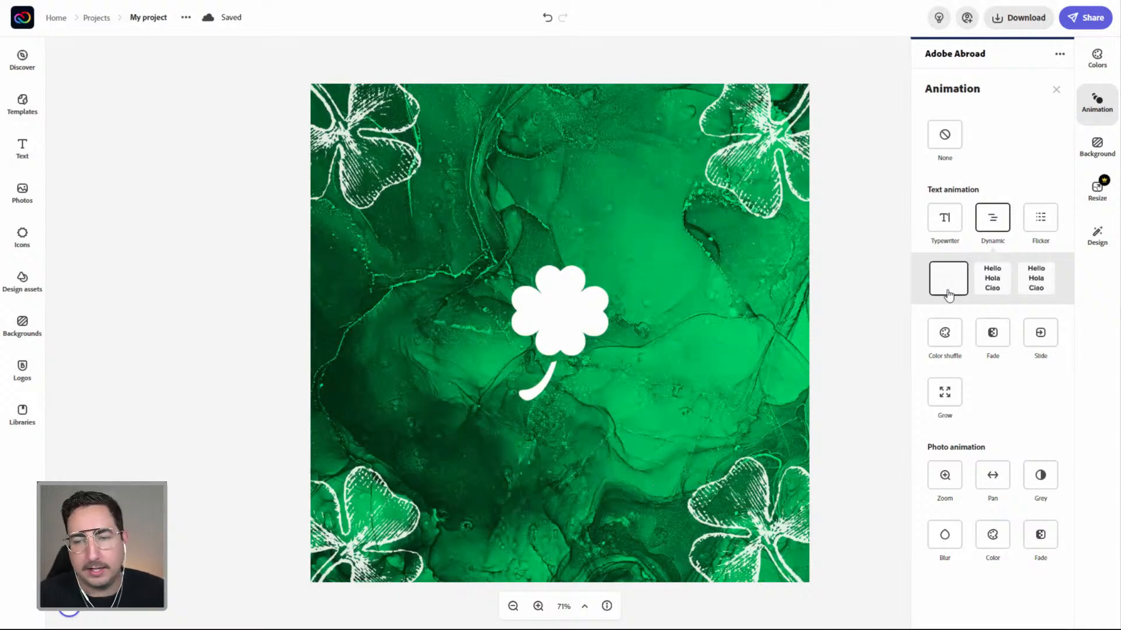
click(992, 280)
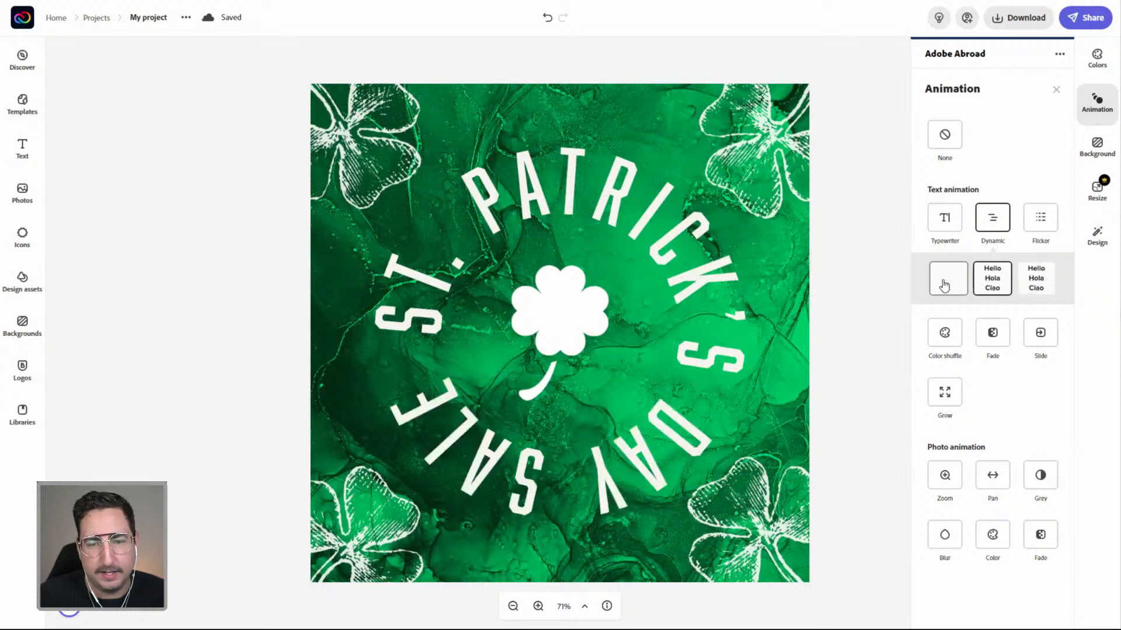
click(947, 280)
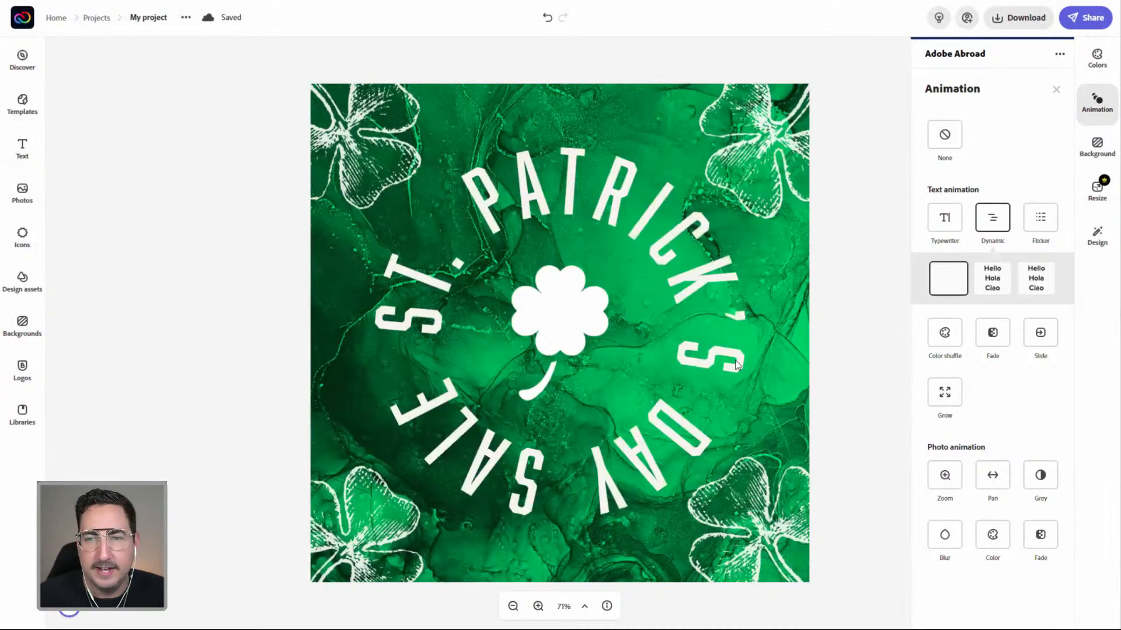
- Download the animated design as an MP4 Video (720p)
click(1023, 24)
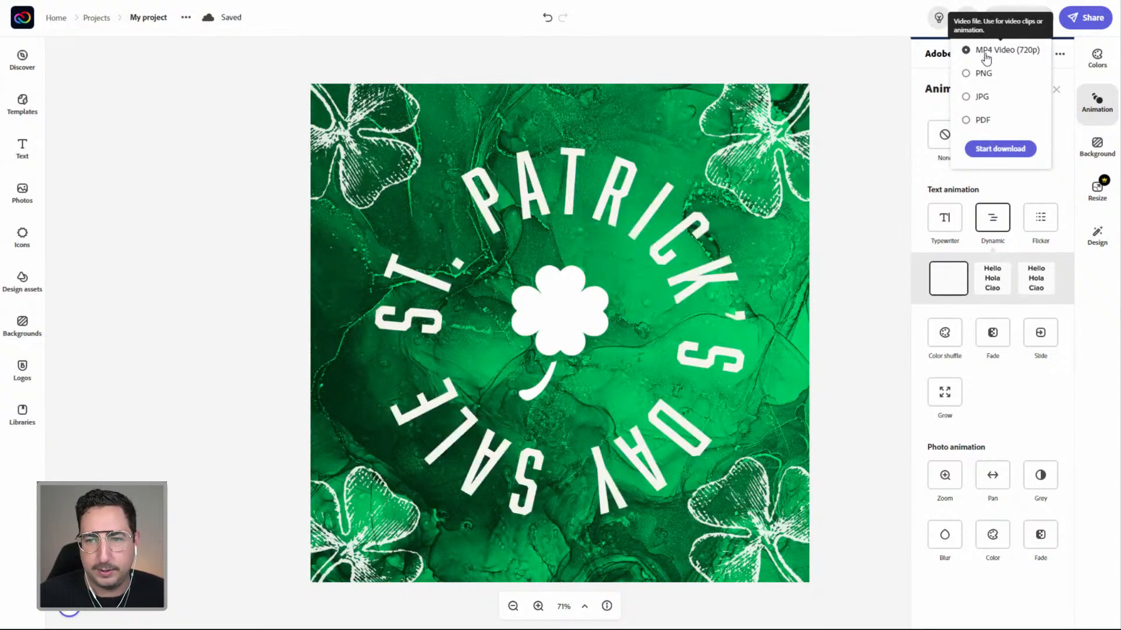
click(1000, 150)
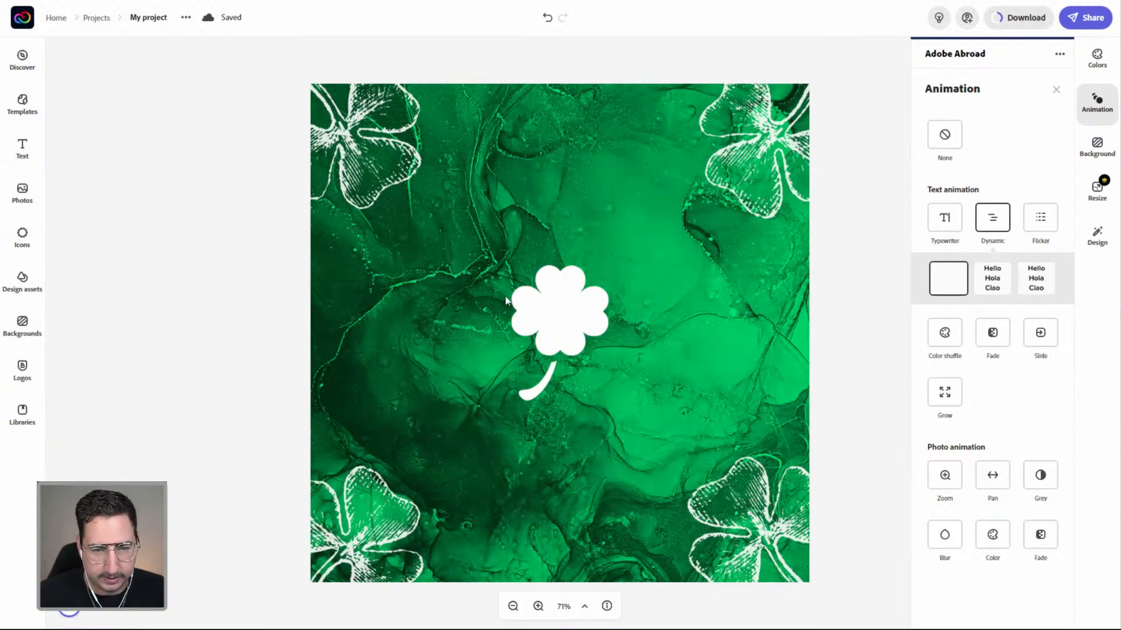
scroll(506, 302, up, 2)
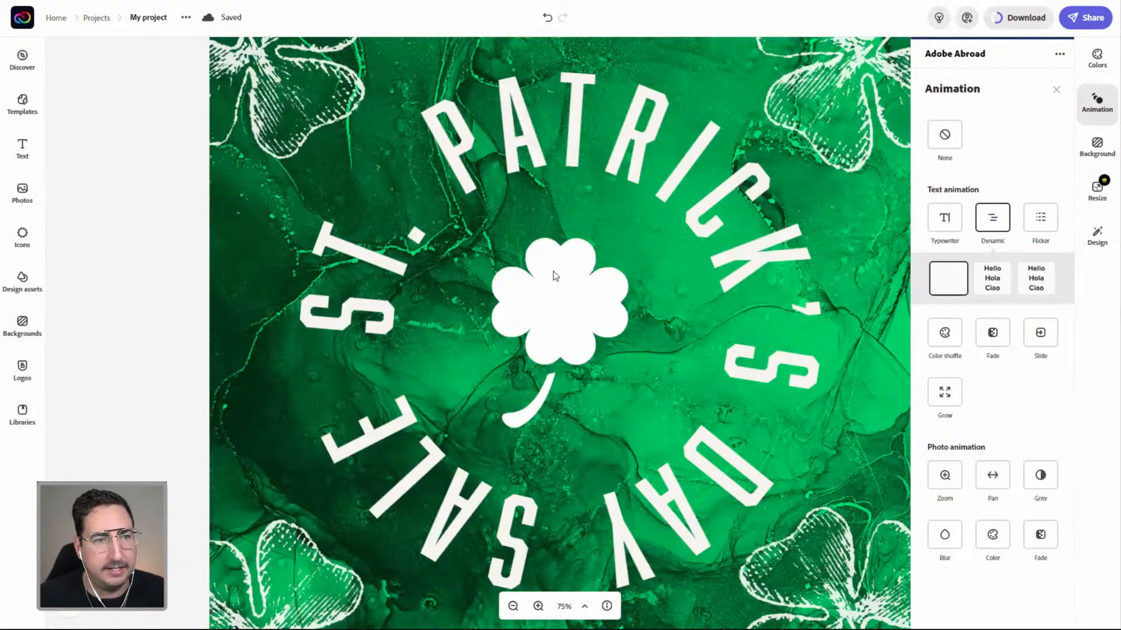
scroll(555, 276, down, 2)
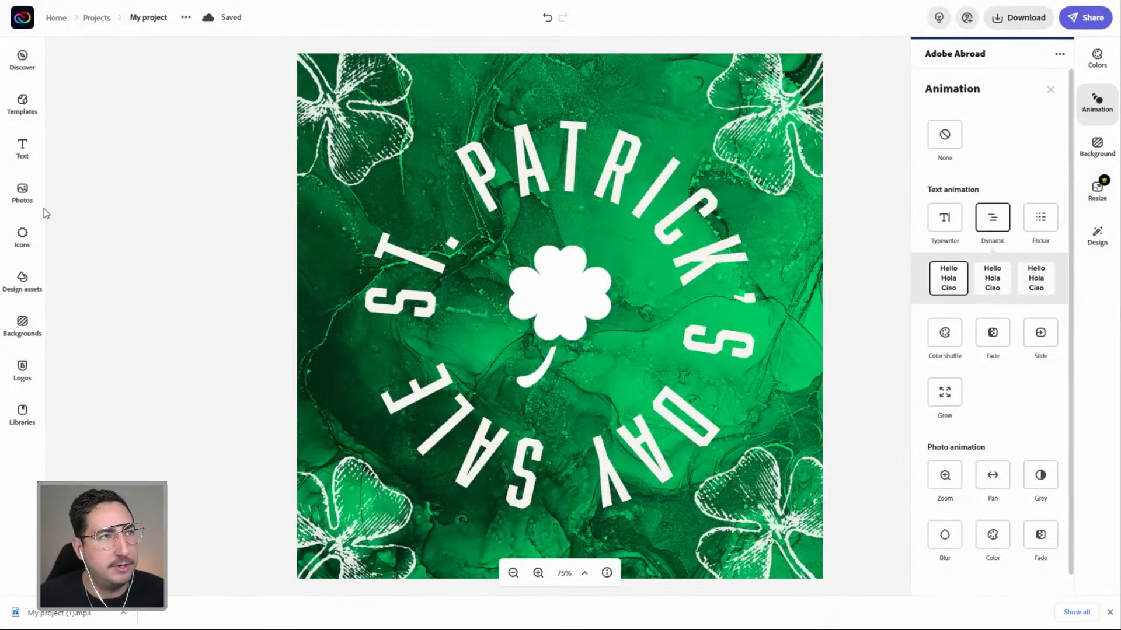
- Convert My project (1).mp4 from Downloads to a Medium, Square (1:1) GIF with the quick action and download it
click(24, 21)
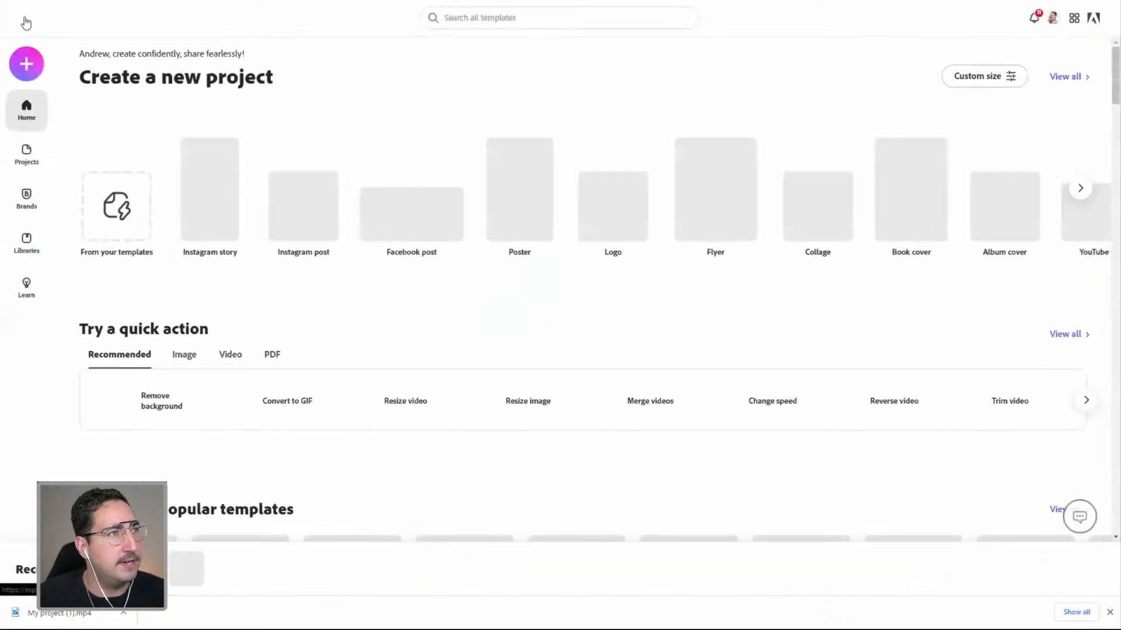
click(284, 412)
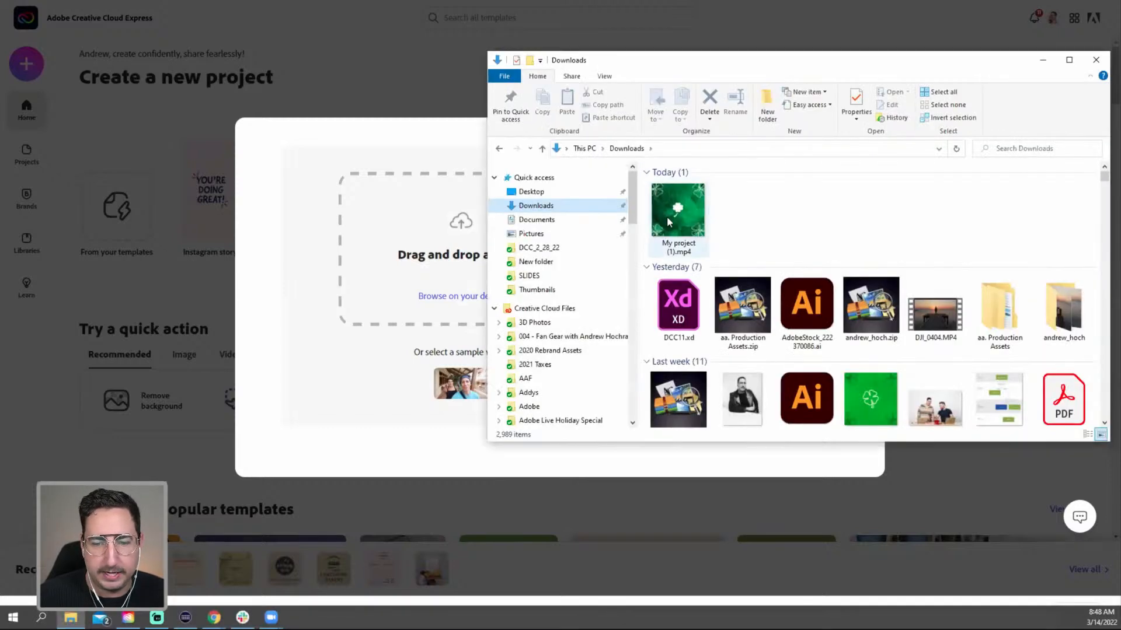
drag(670, 222, 435, 262)
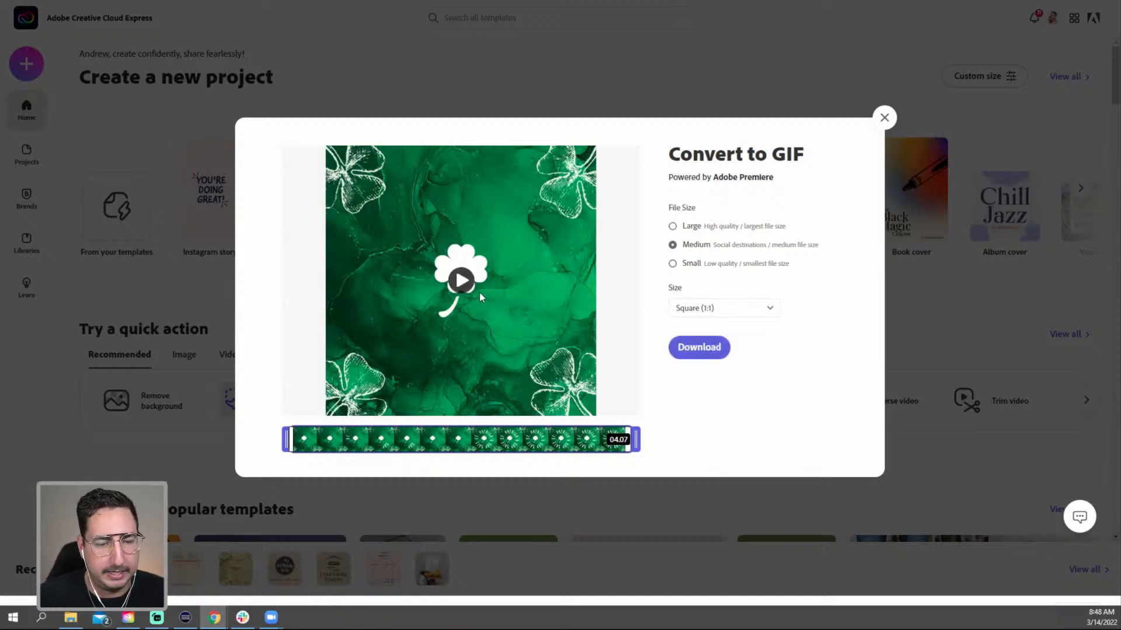
click(461, 281)
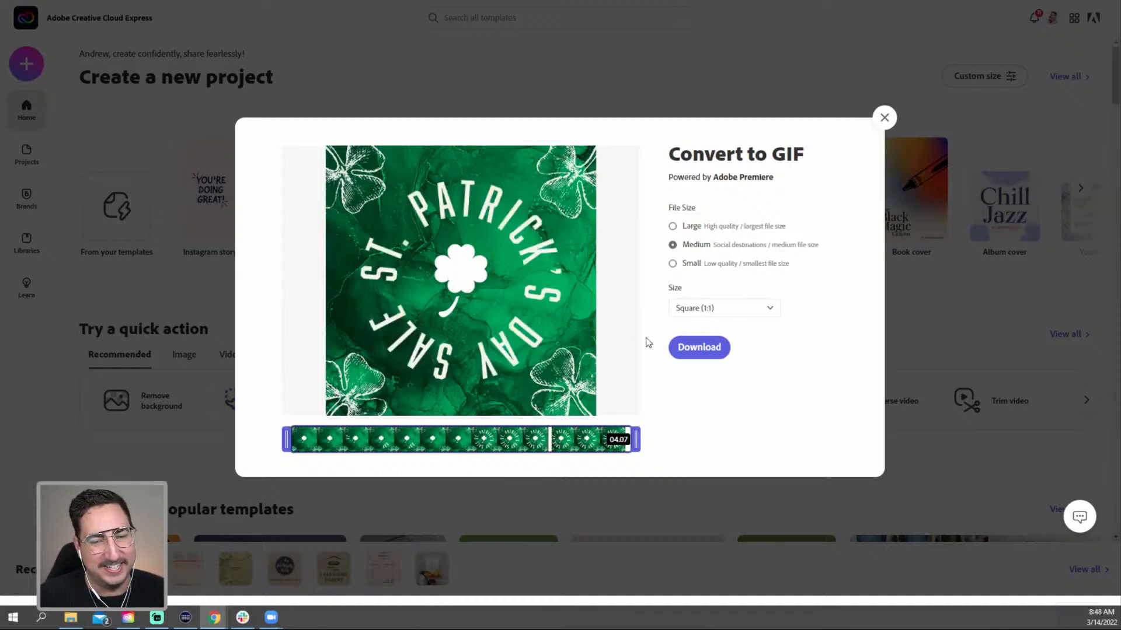
click(695, 350)
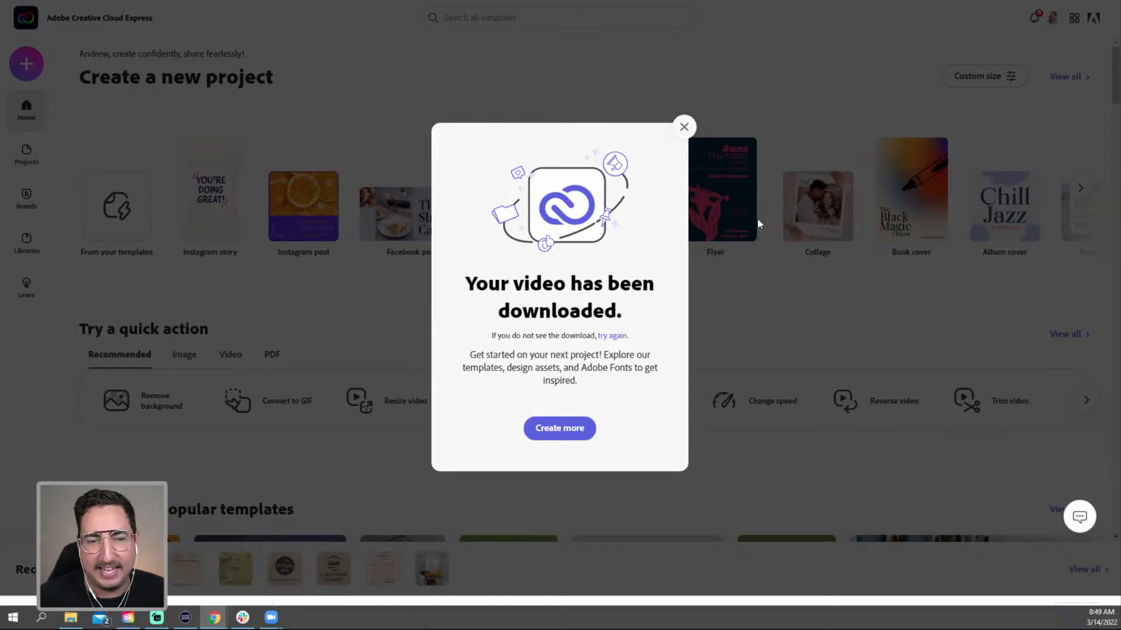
click(684, 126)
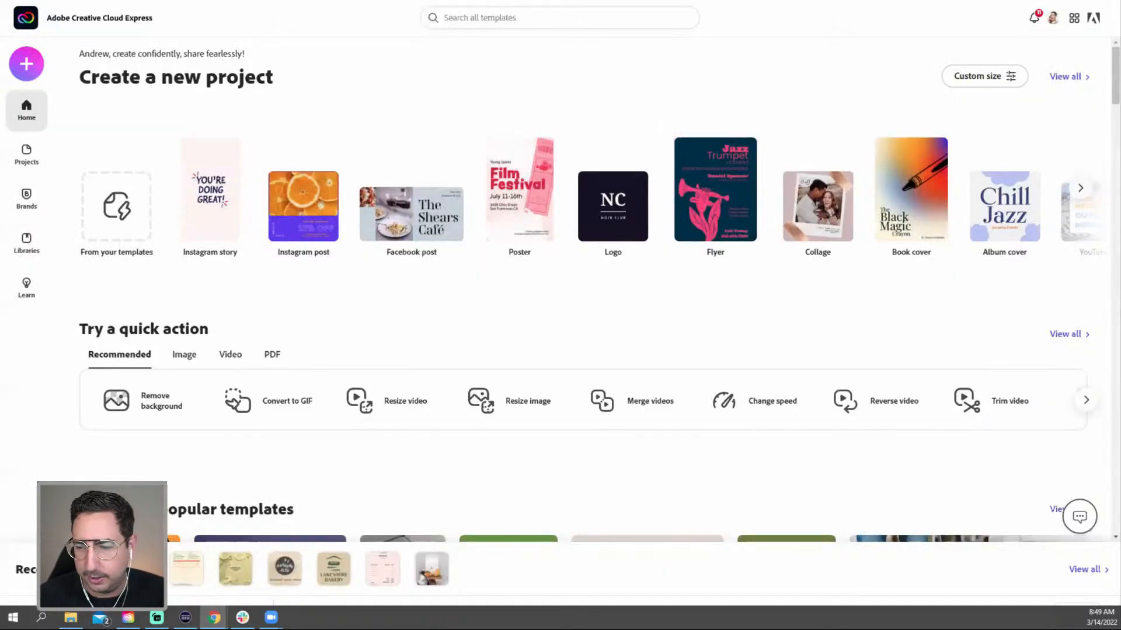
- Switch to the Downloads folder in File Explorer and view the converted GIF in Photos
key(alt+Tab)
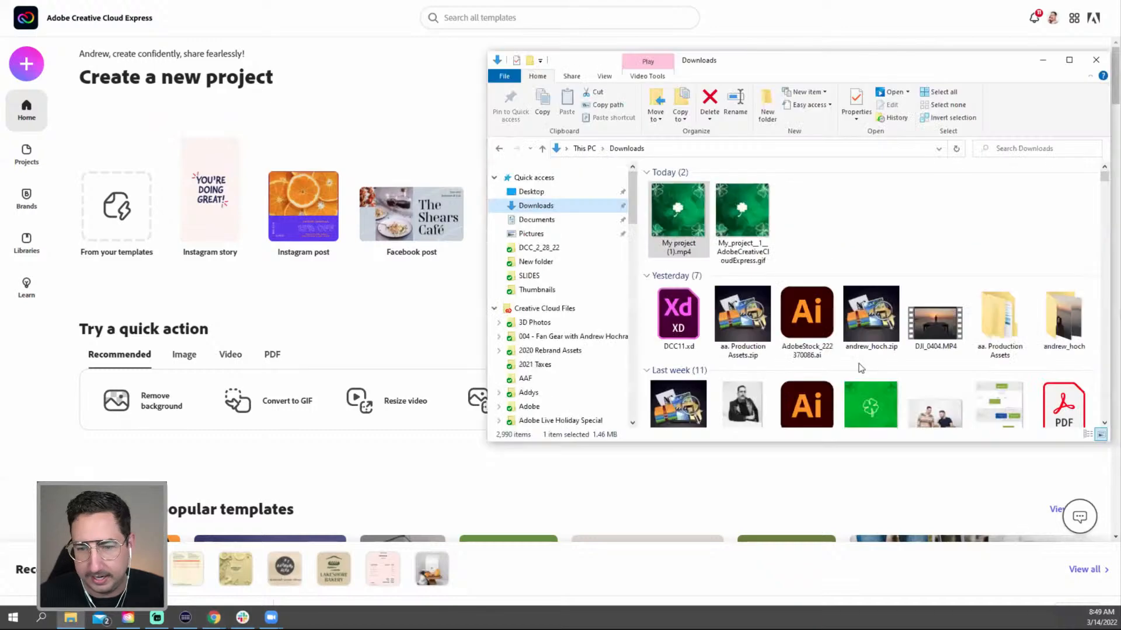
double_click(745, 230)
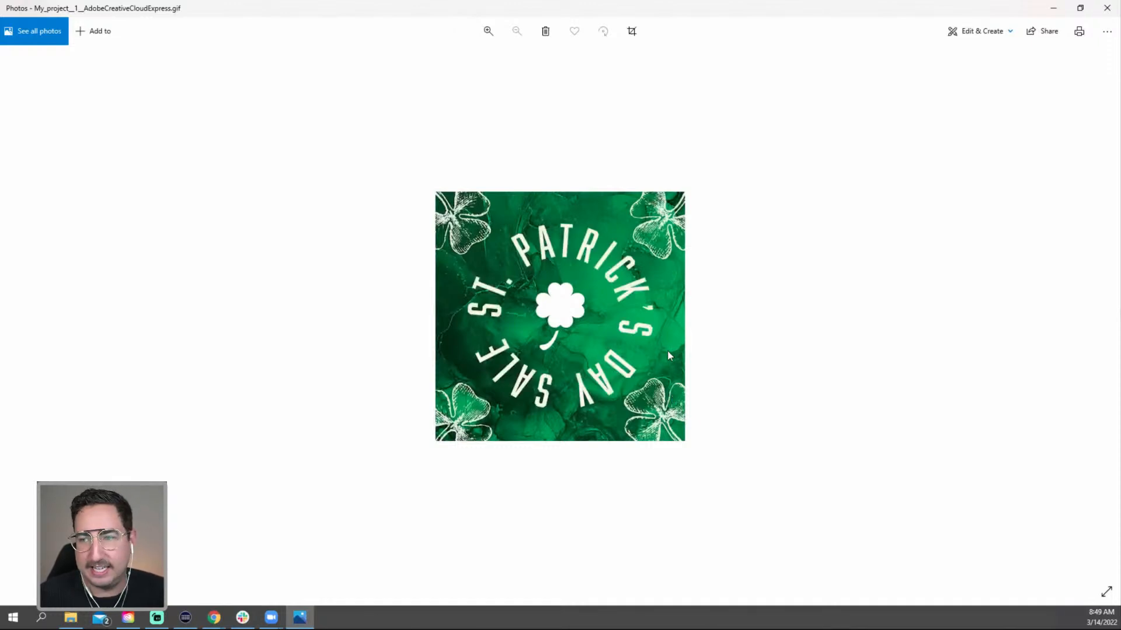
click(1107, 8)
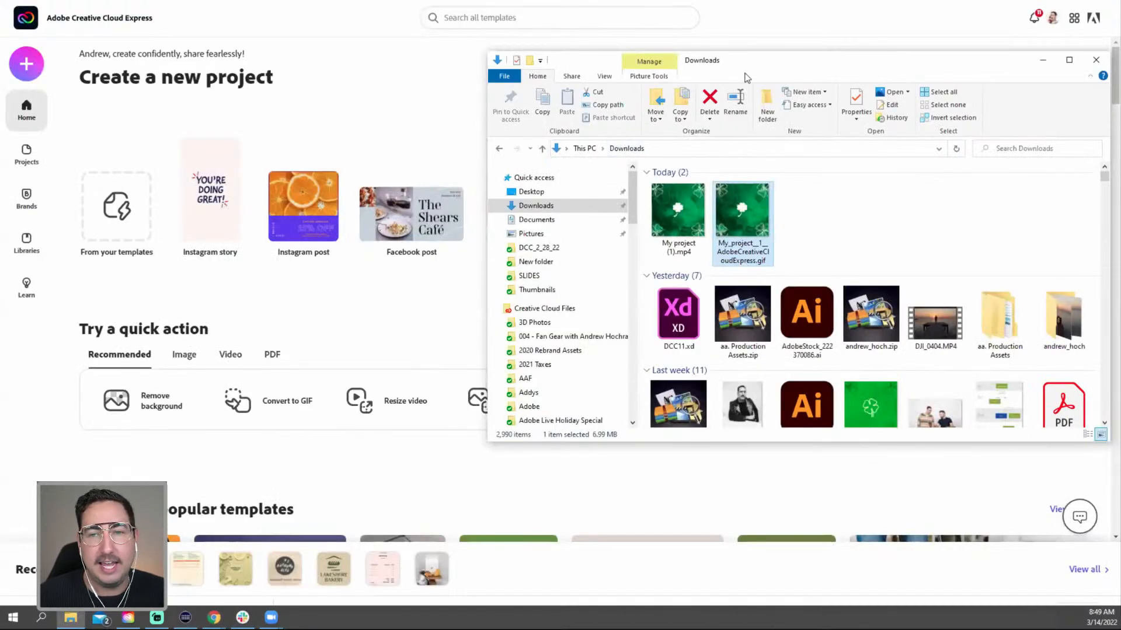
drag(745, 73, 1120, 76)
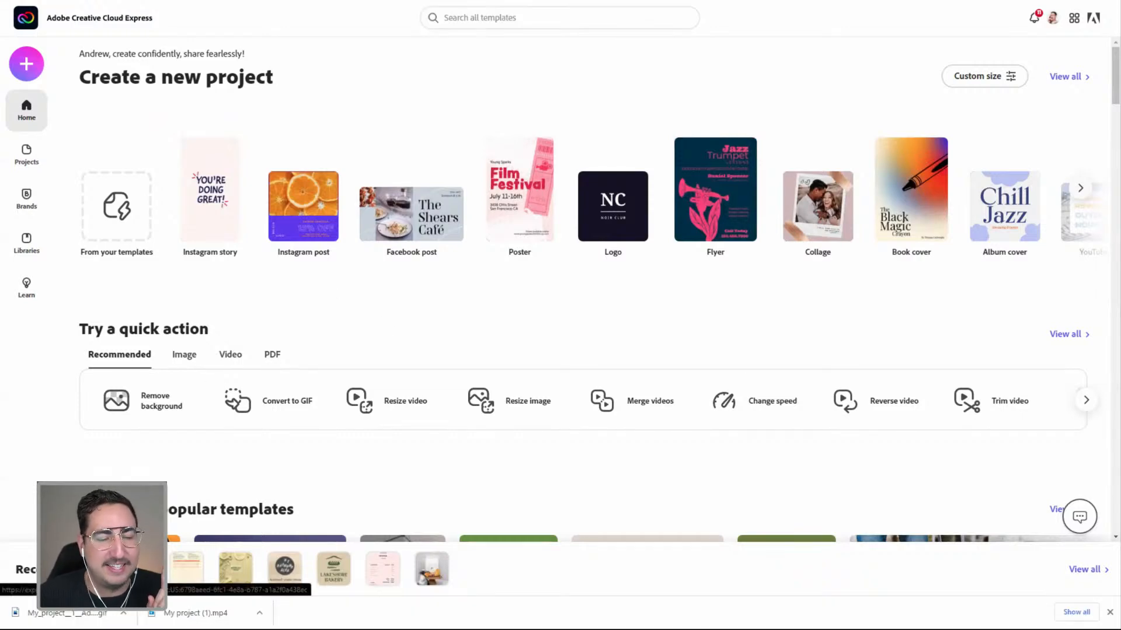
- Reopen the St. Patrick's Day sale project and resize its canvas to the Facebook social post format
click(274, 400)
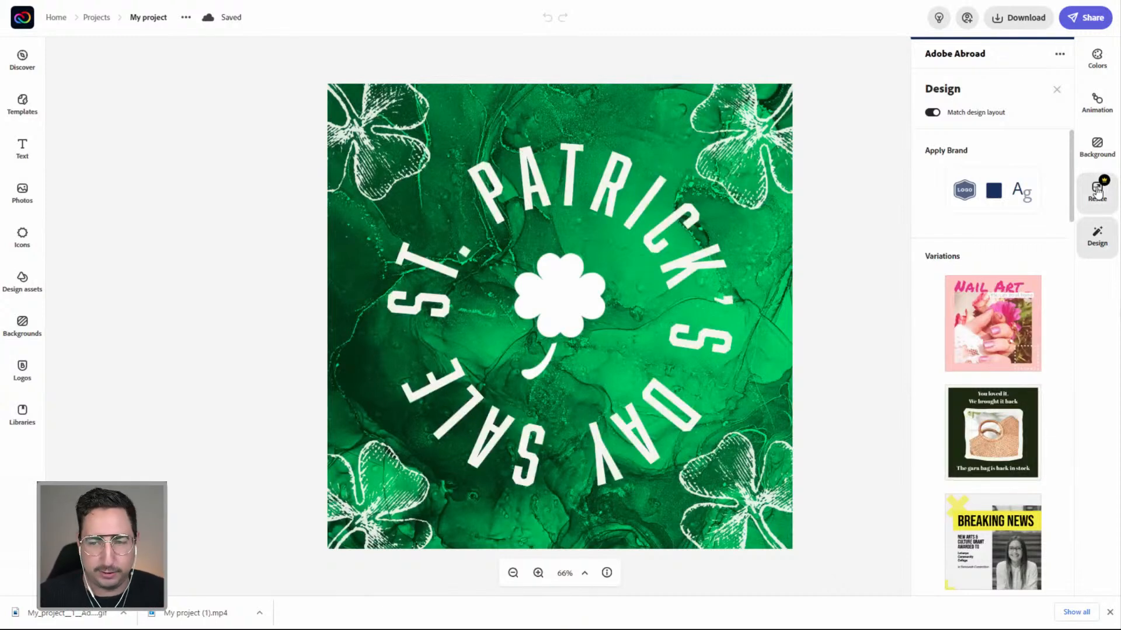
click(1097, 192)
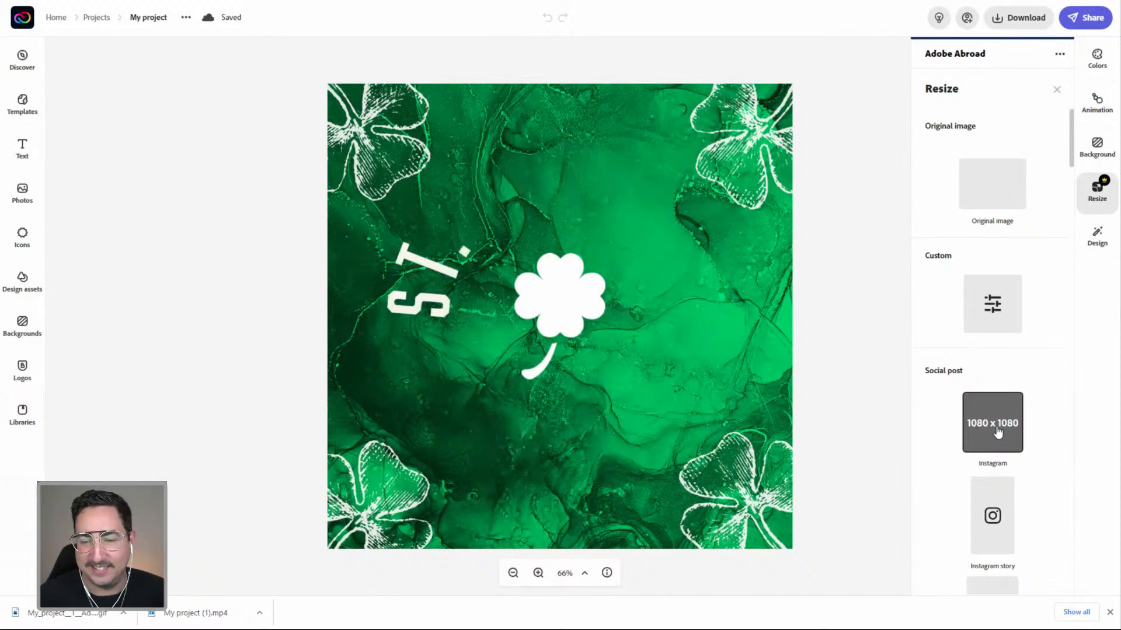
scroll(998, 432, down, 1)
scroll(999, 432, down, 5)
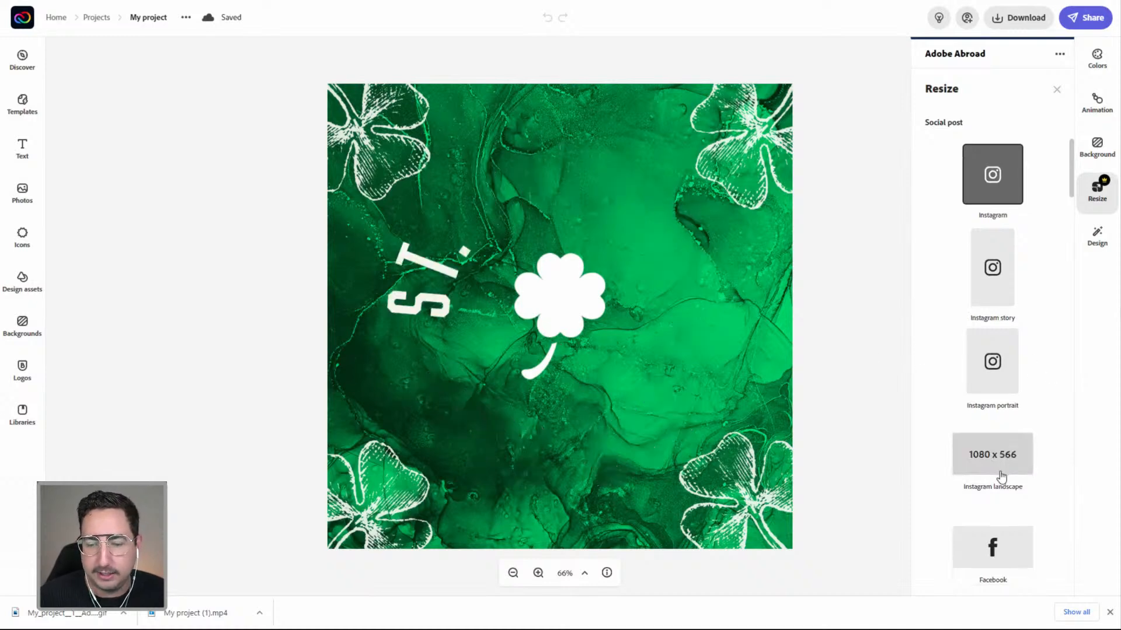
scroll(997, 496, down, 4)
scroll(1001, 490, down, 4)
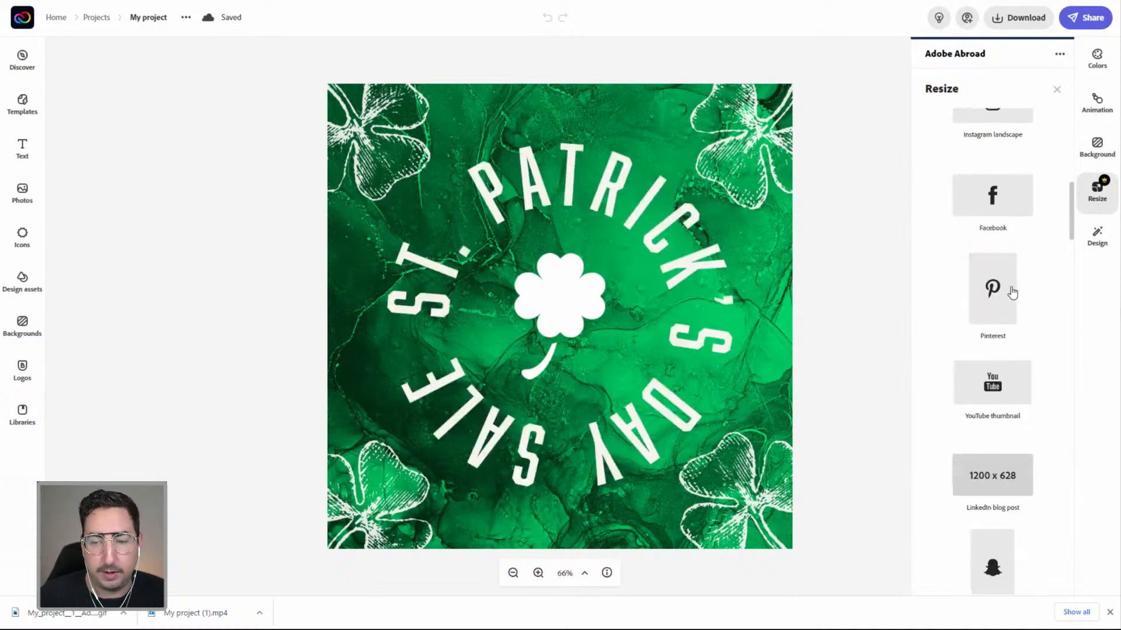
click(1005, 204)
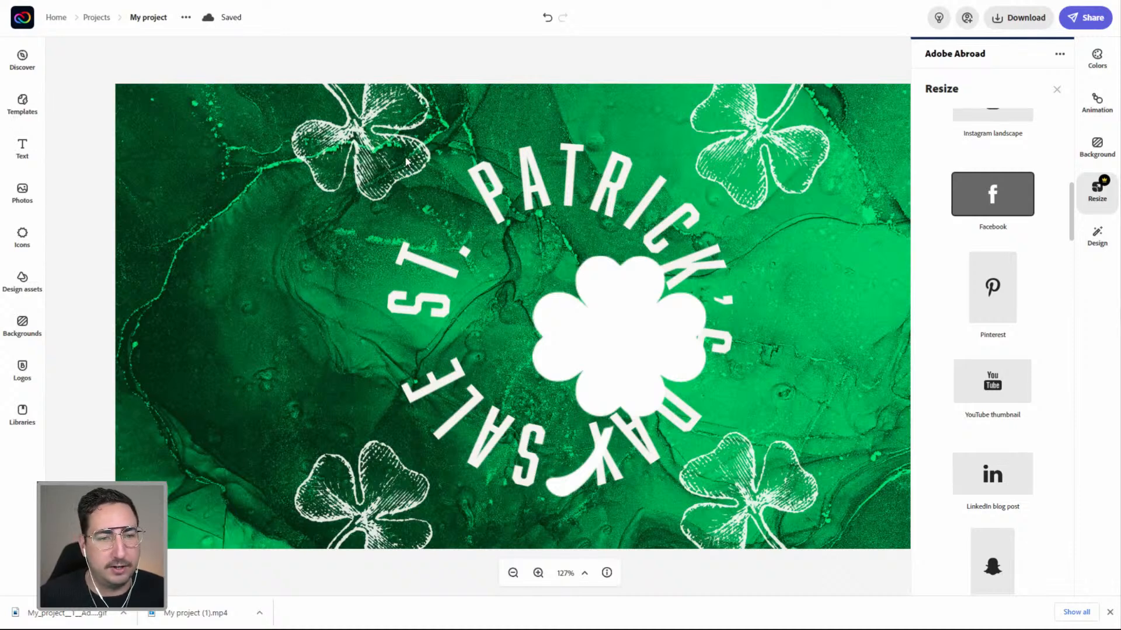
- Move the two upper sketched clovers outward into the upper corners of the widened Facebook design
click(406, 160)
click(366, 147)
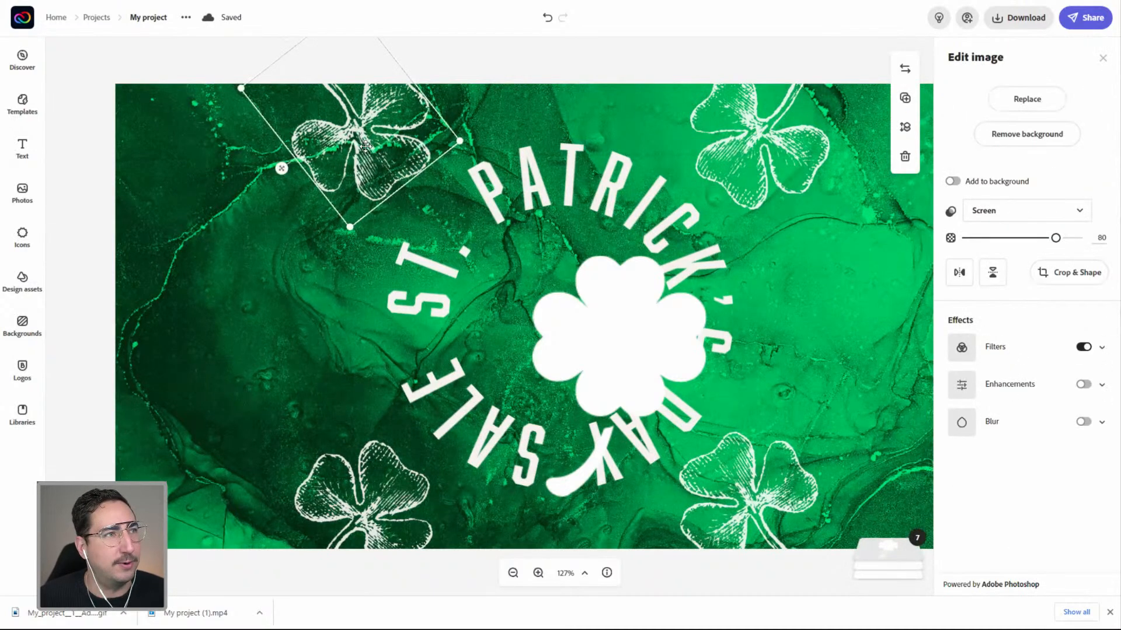
drag(366, 146, 156, 146)
drag(757, 142, 905, 153)
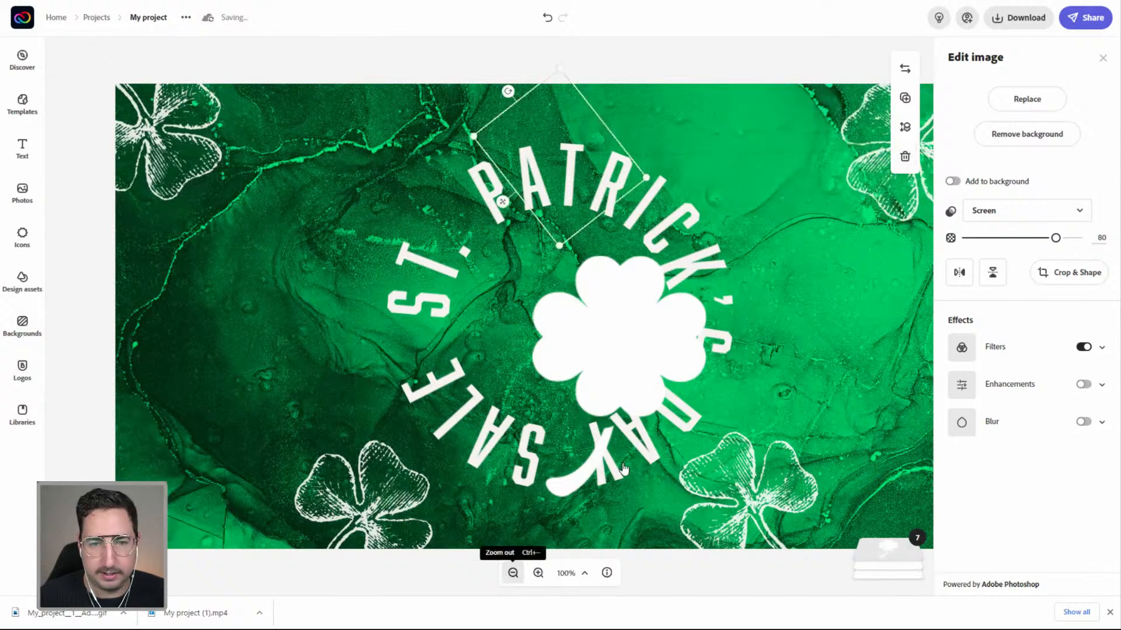
click(513, 572)
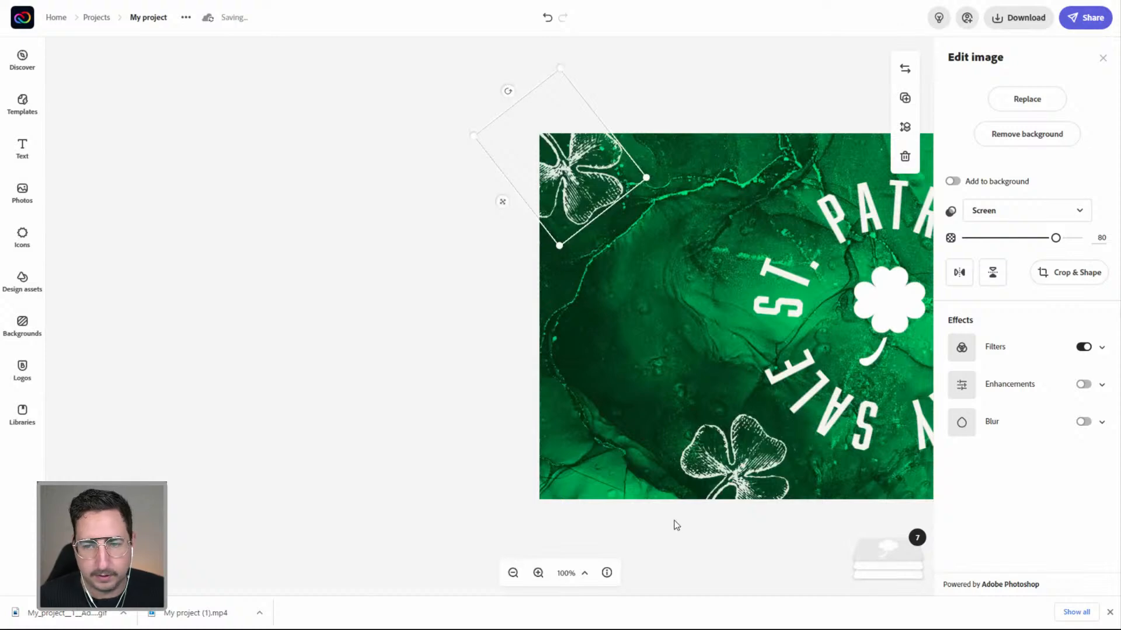
click(655, 540)
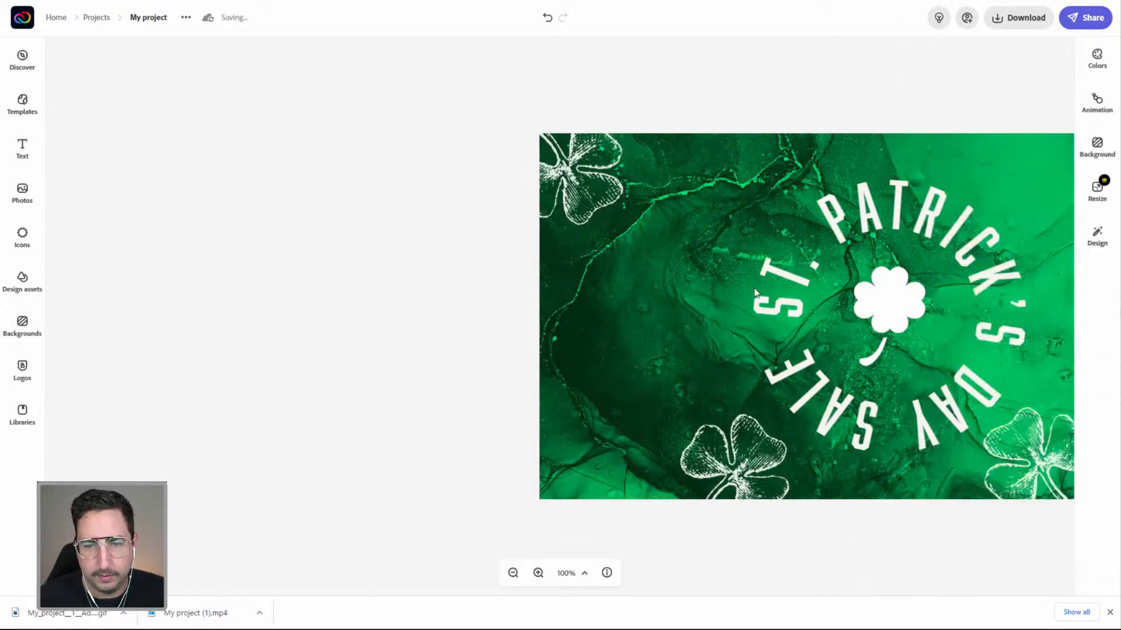
drag(714, 305, 449, 300)
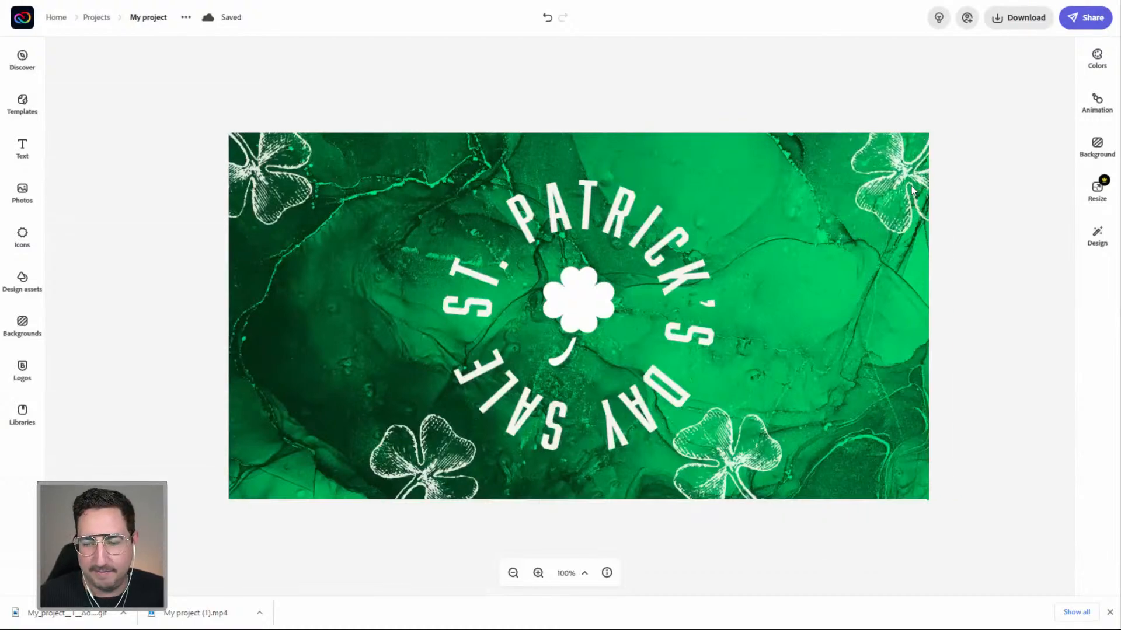
- Move the two lower sketched clovers outward into the lower corners and download the Facebook design as an MP4 Video (720p)
drag(791, 442, 865, 438)
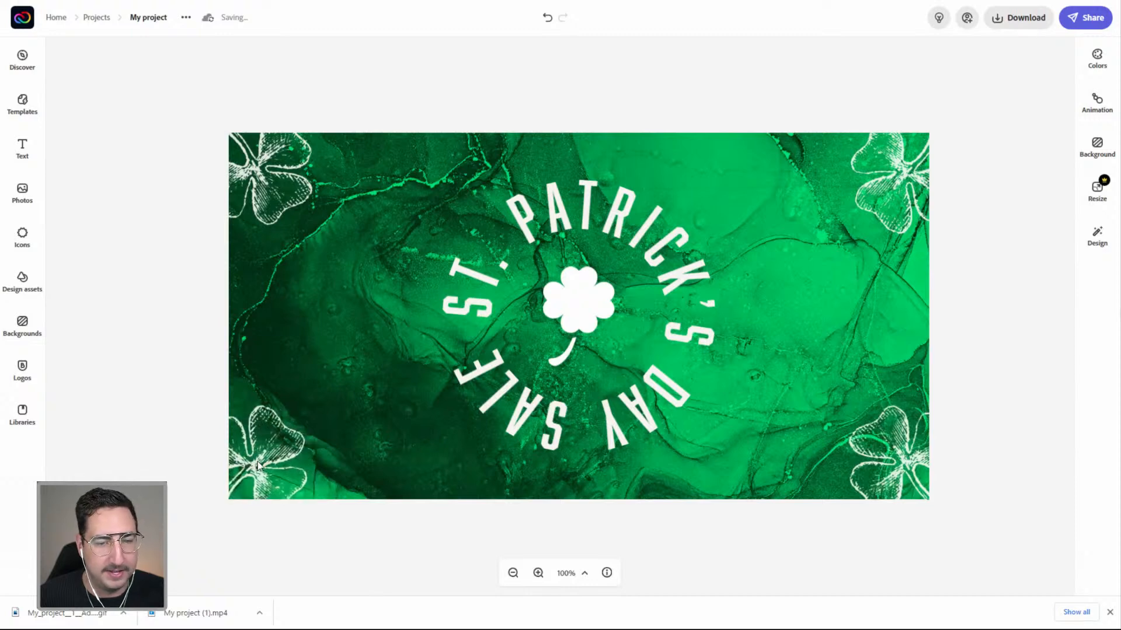
click(1109, 612)
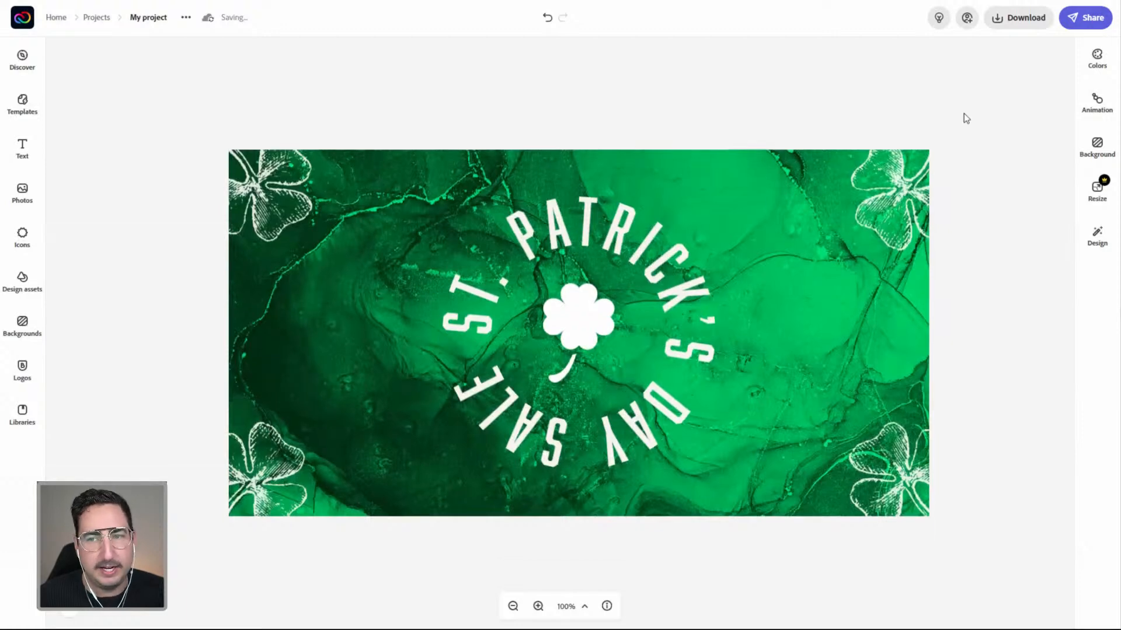
click(1016, 23)
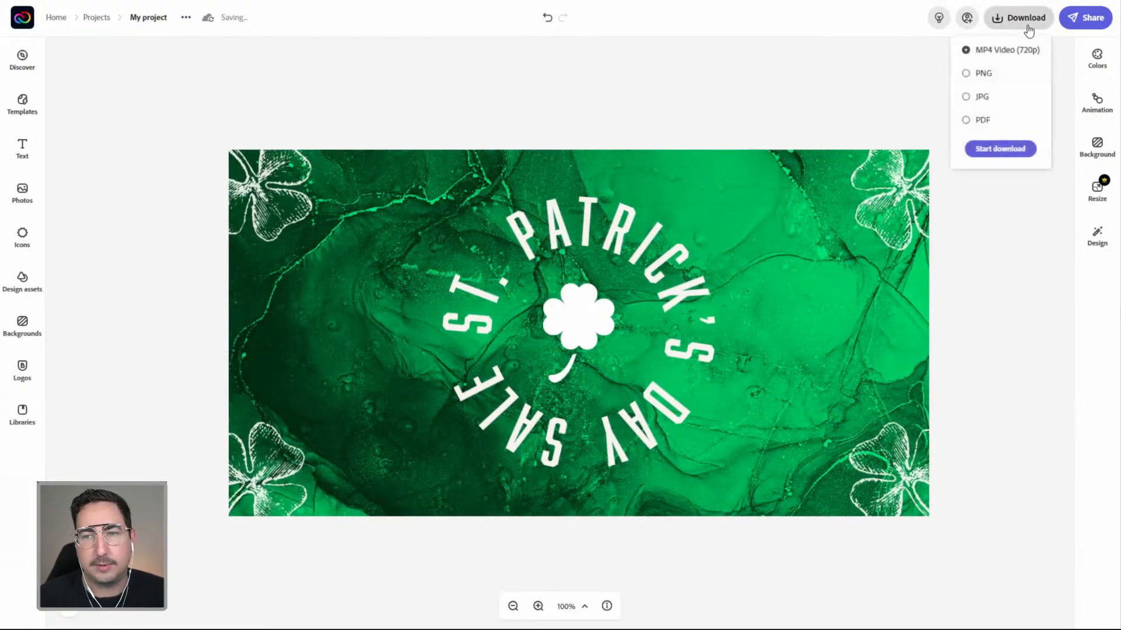
click(1001, 149)
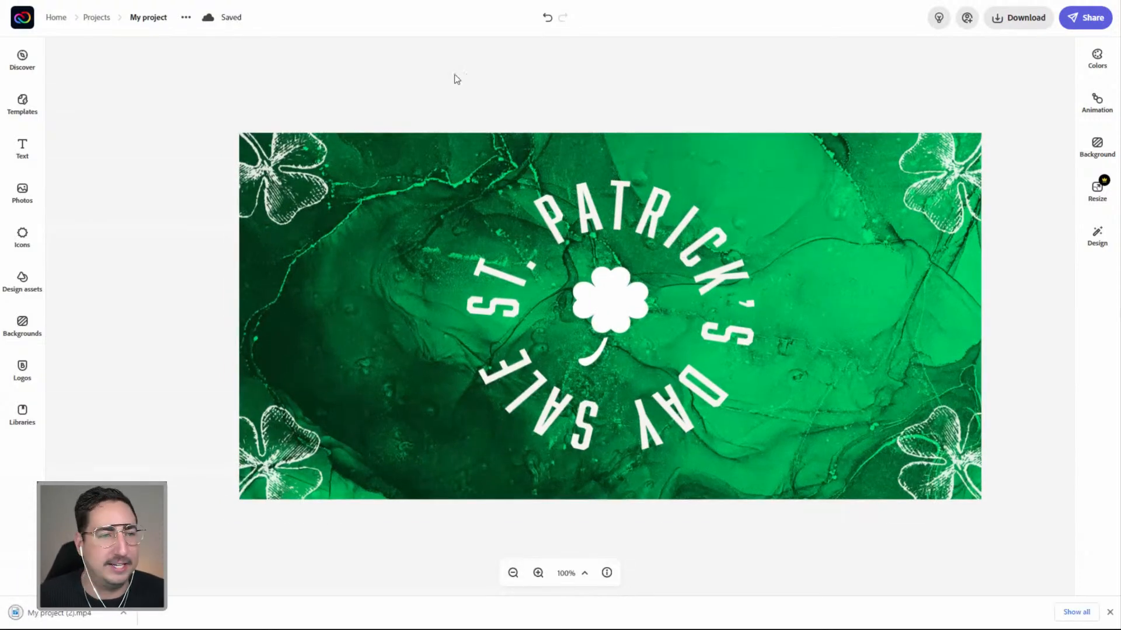
- Convert My project (2).mp4 to a Medium, Original Size GIF with the quick action, then download and view it in Photos
click(18, 24)
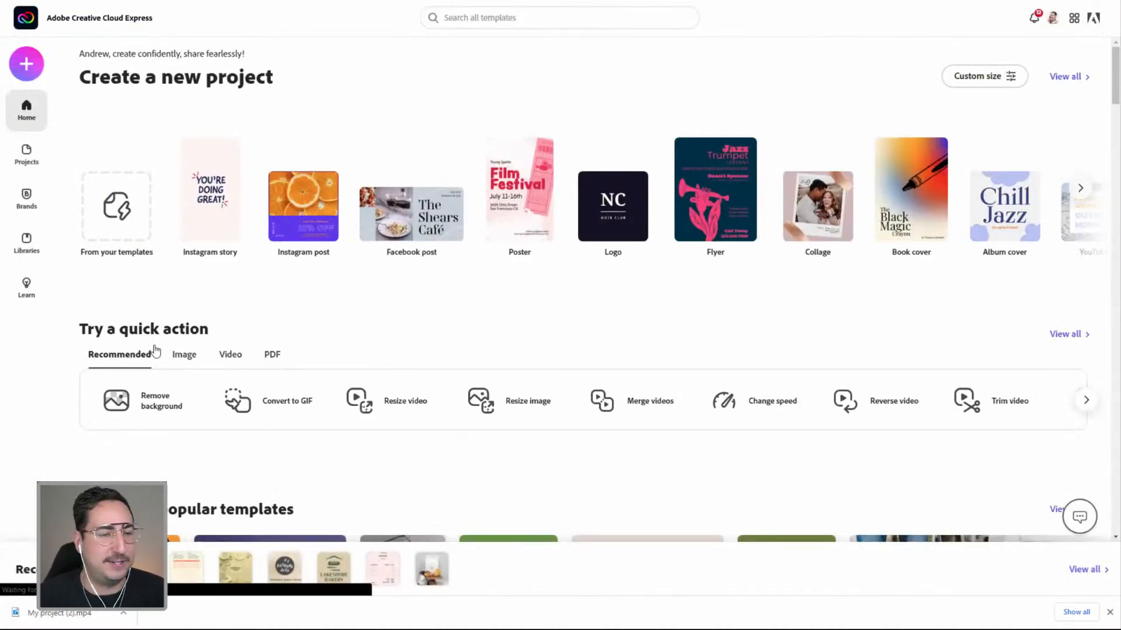
click(280, 416)
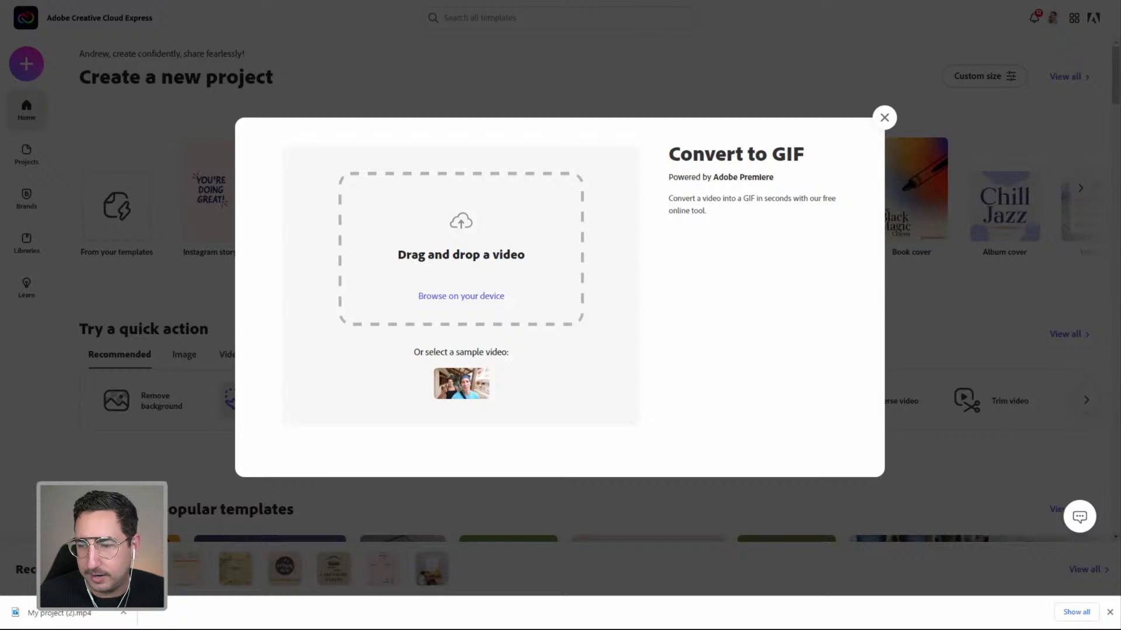
drag(59, 613, 481, 254)
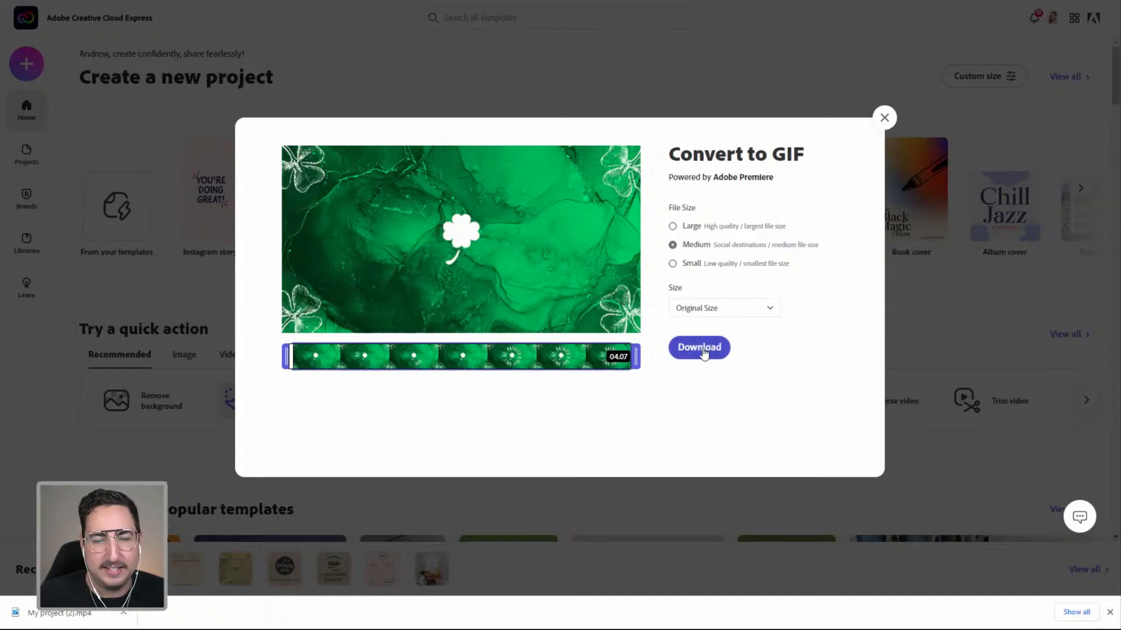
click(700, 348)
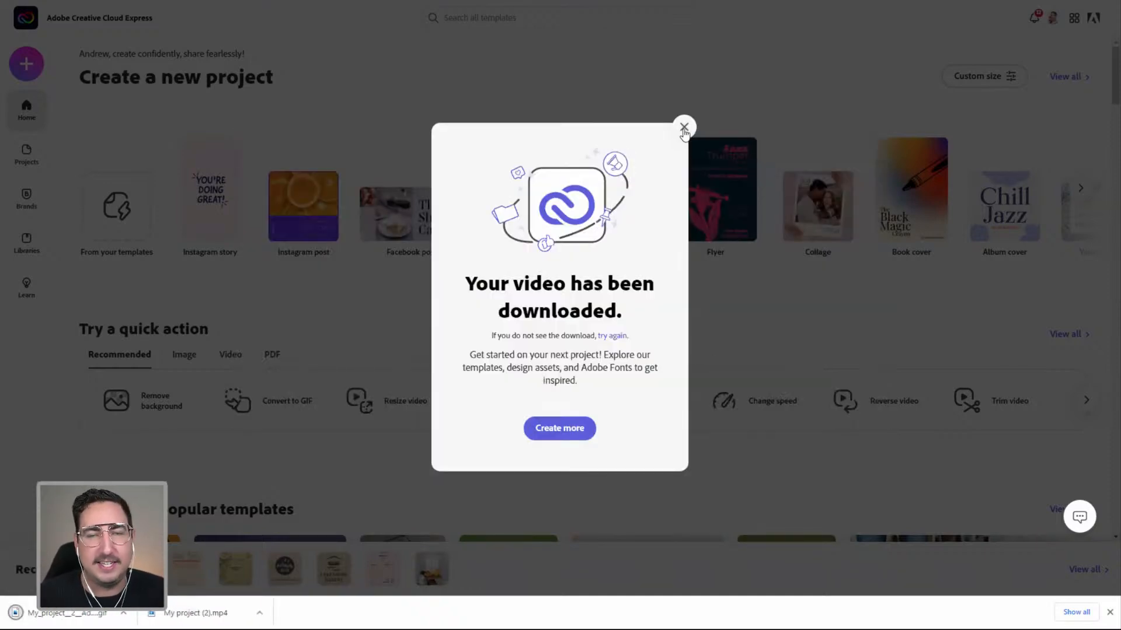
click(683, 128)
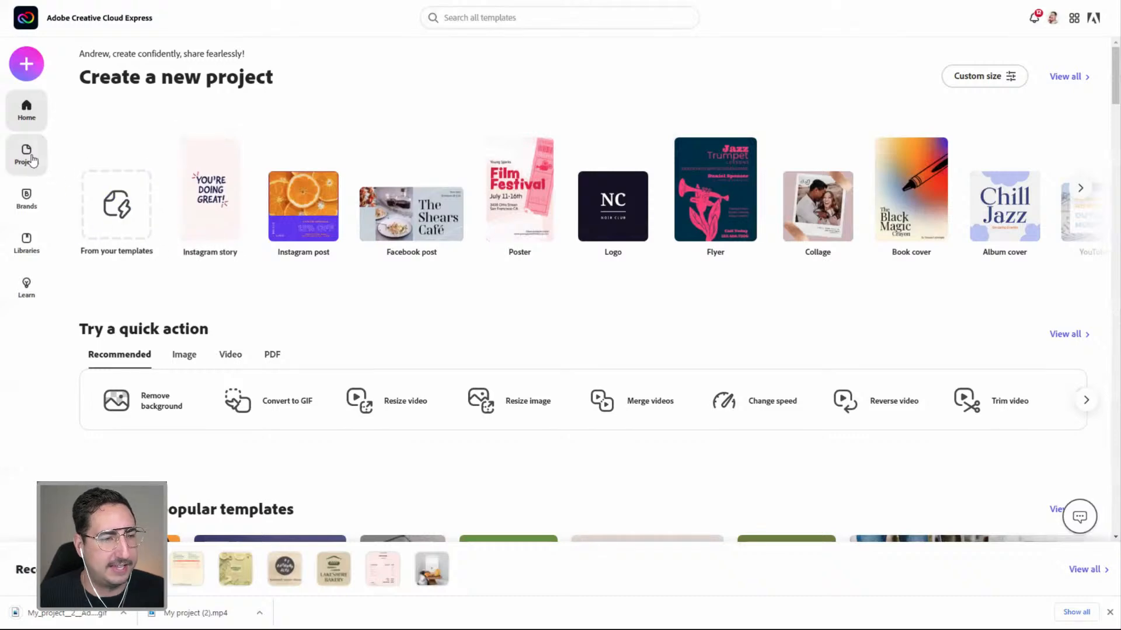
click(90, 614)
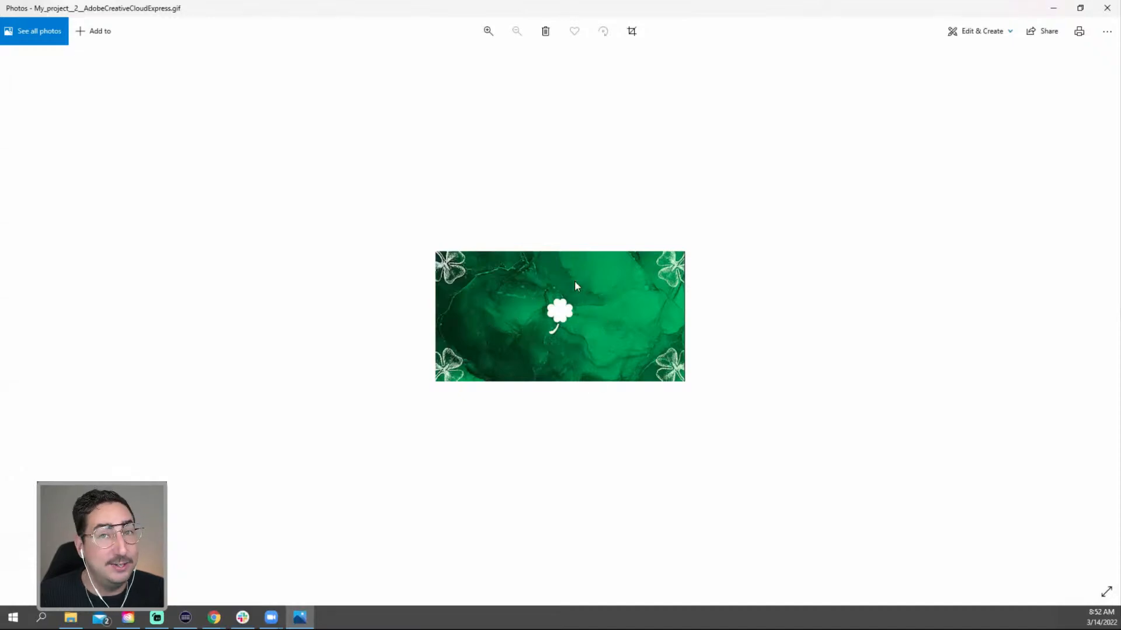
click(1108, 9)
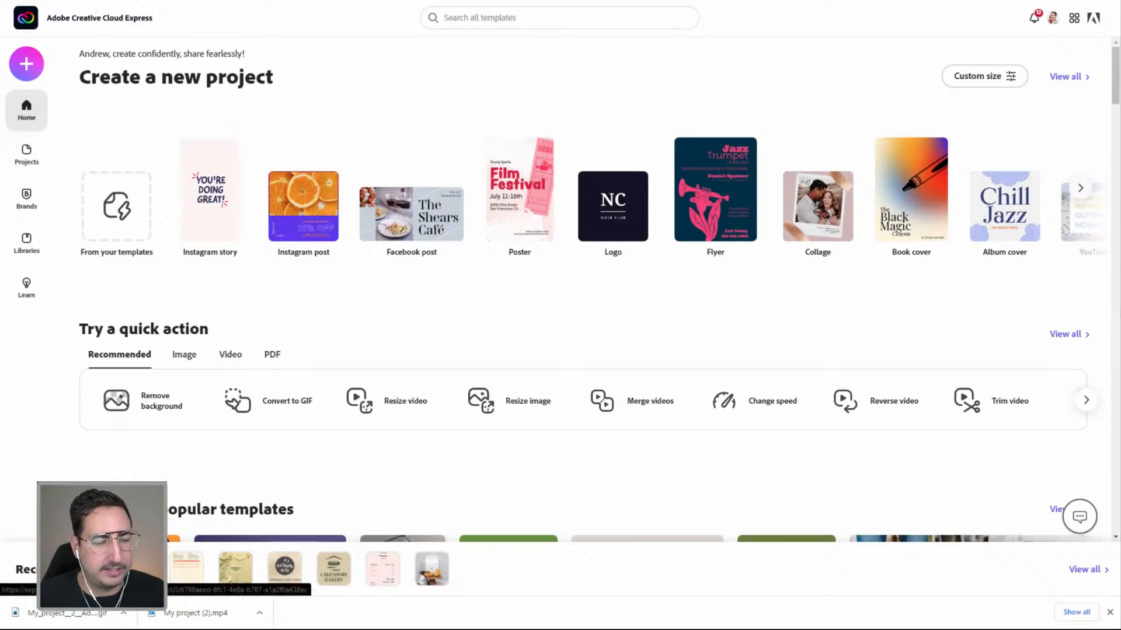
- Reopen the St. Patrick's Day sale project and browse its resize presets for social posts, print and social profiles
click(89, 569)
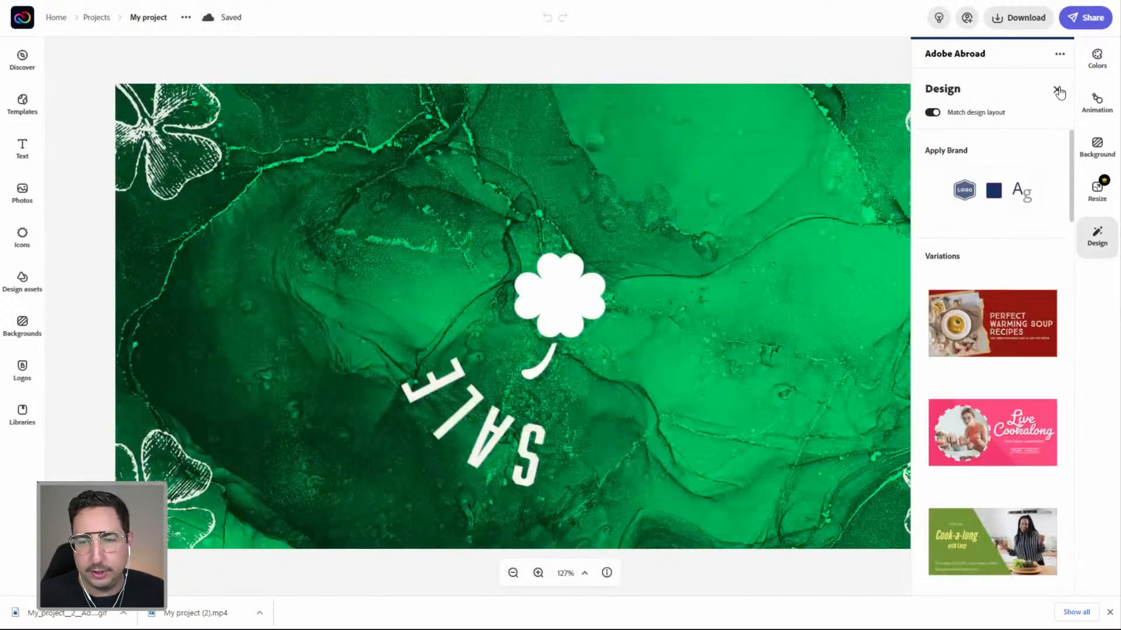
click(1096, 200)
scroll(982, 234, down, 10)
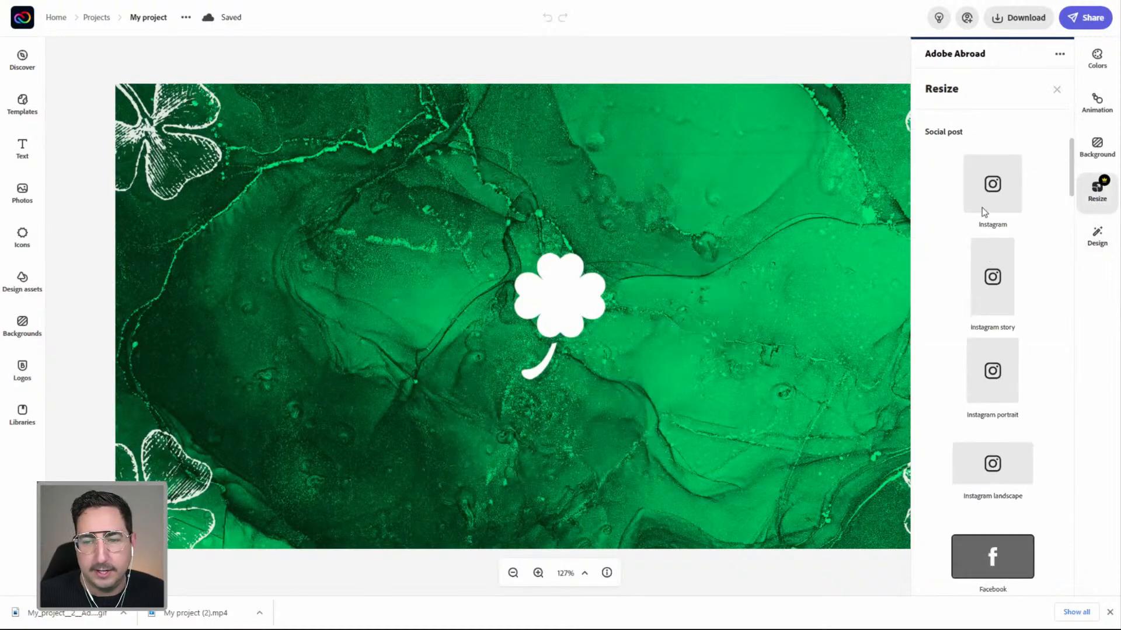
scroll(938, 422, down, 3)
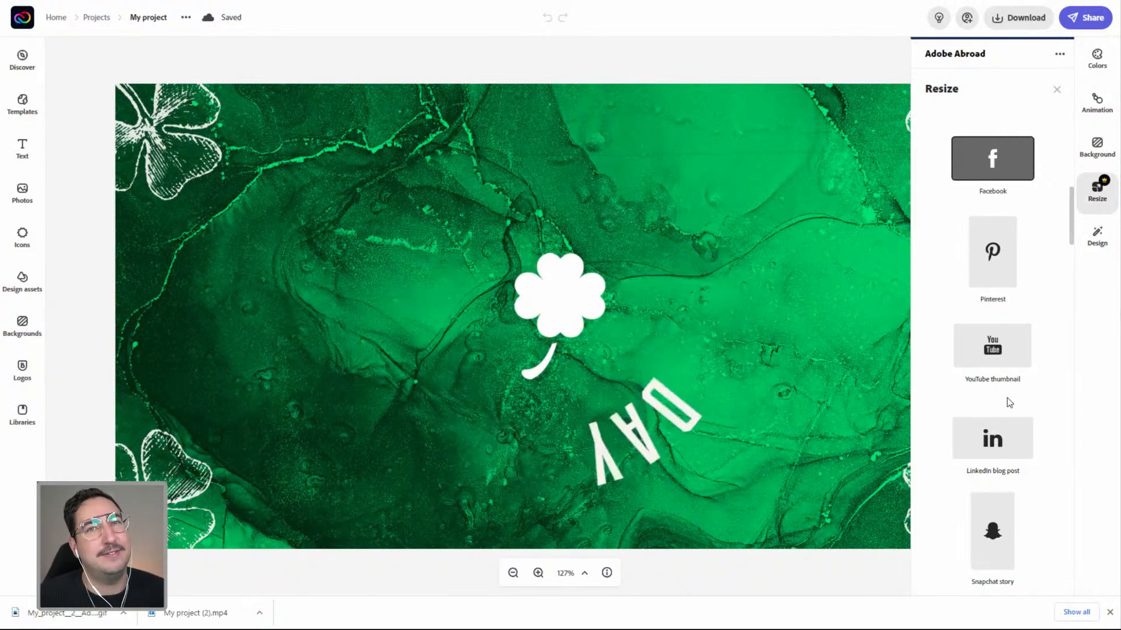
scroll(1008, 402, down, 1)
scroll(1008, 402, down, 5)
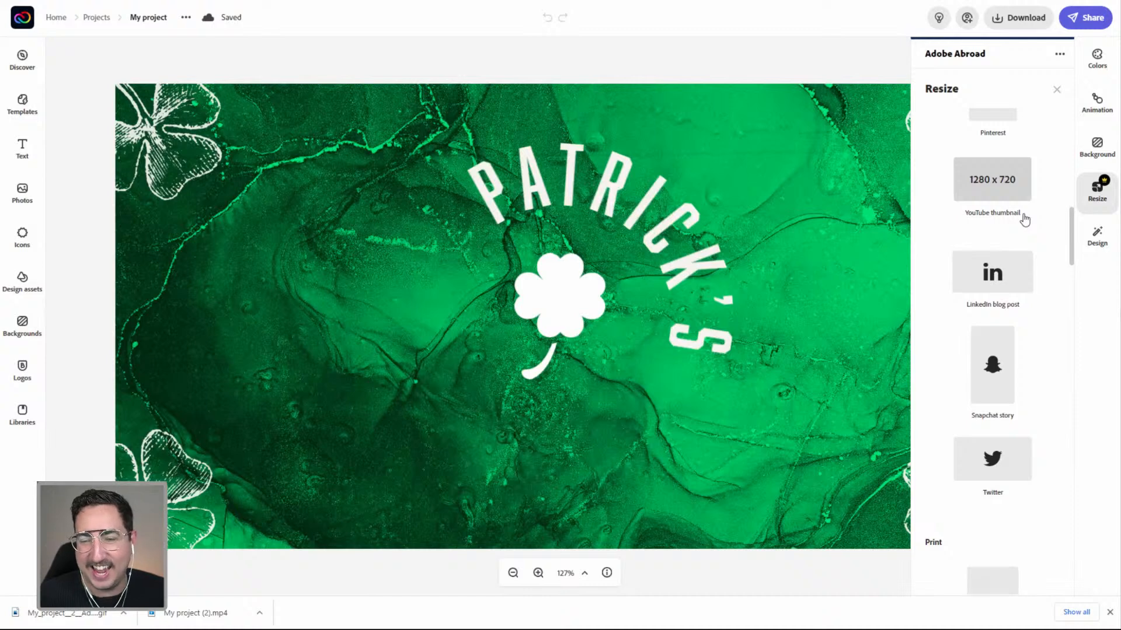
scroll(1023, 219, down, 3)
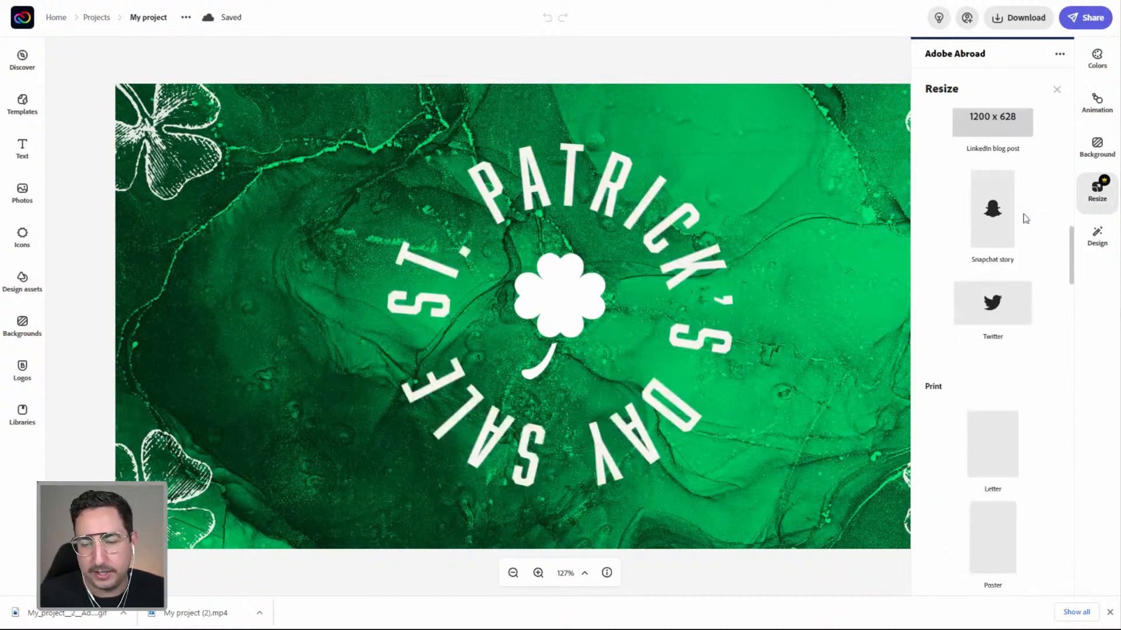
scroll(1025, 218, down, 1)
scroll(1024, 219, down, 1)
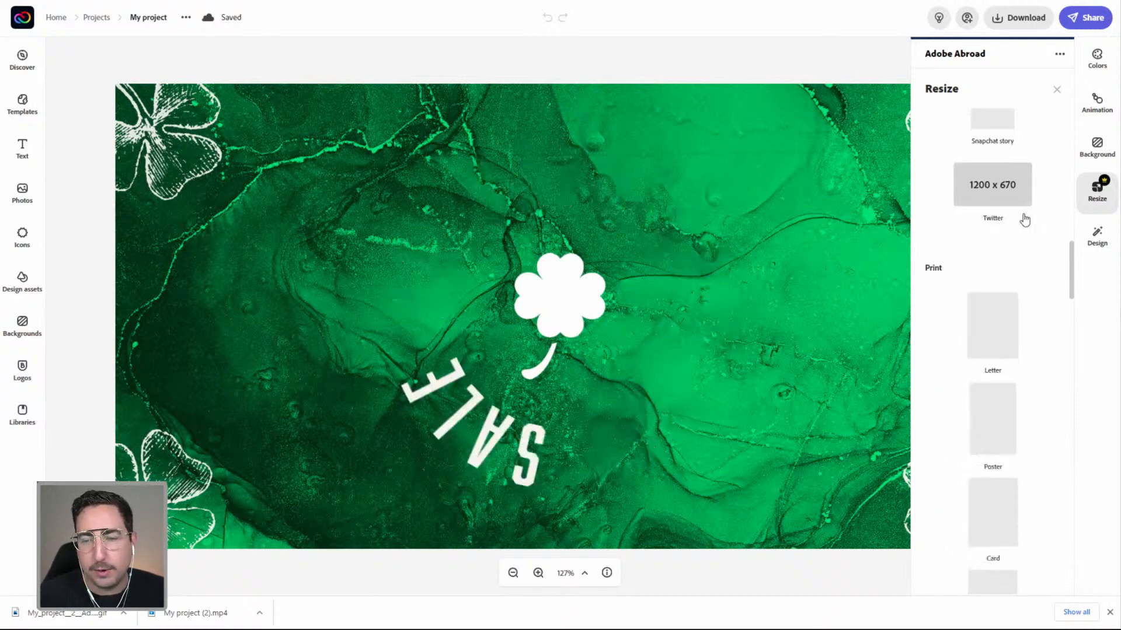
scroll(1023, 220, down, 3)
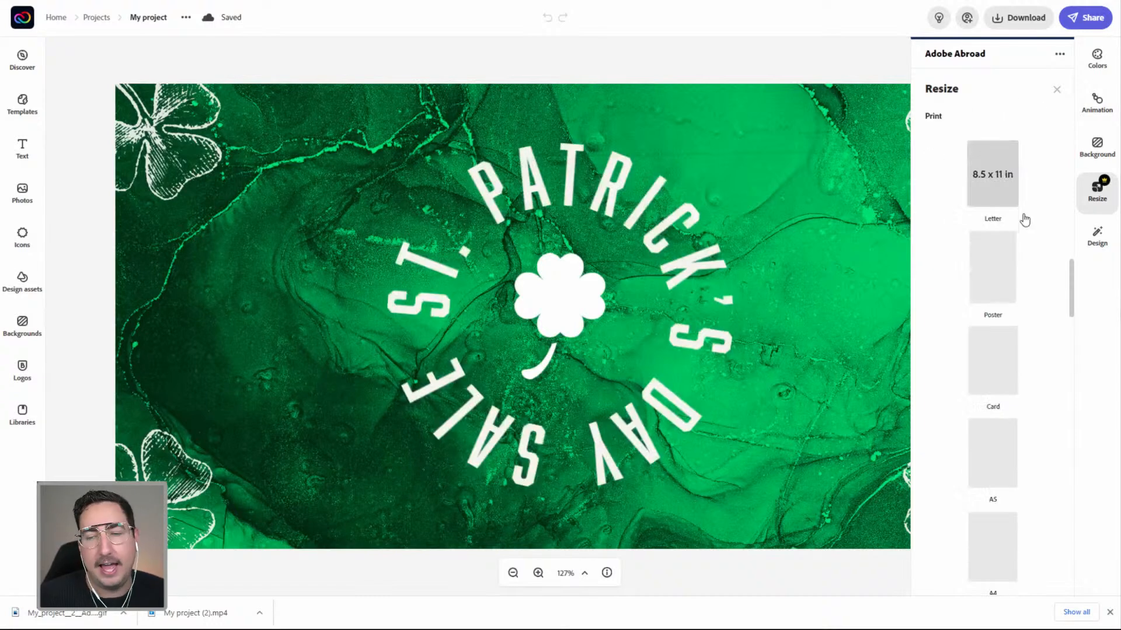
scroll(1024, 219, down, 2)
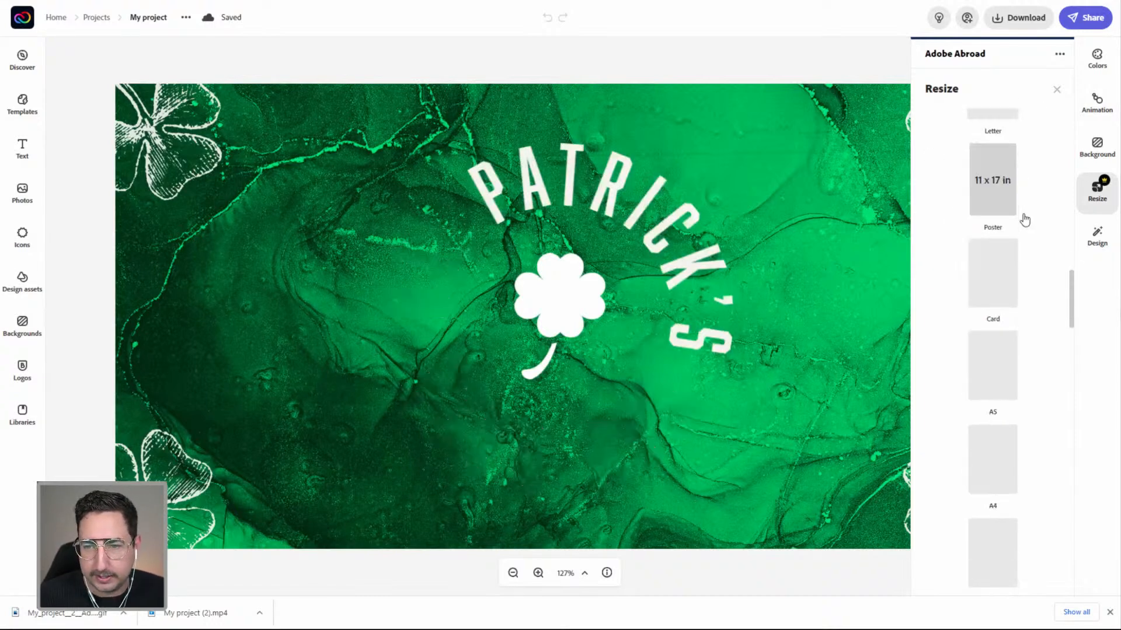
scroll(1025, 220, down, 6)
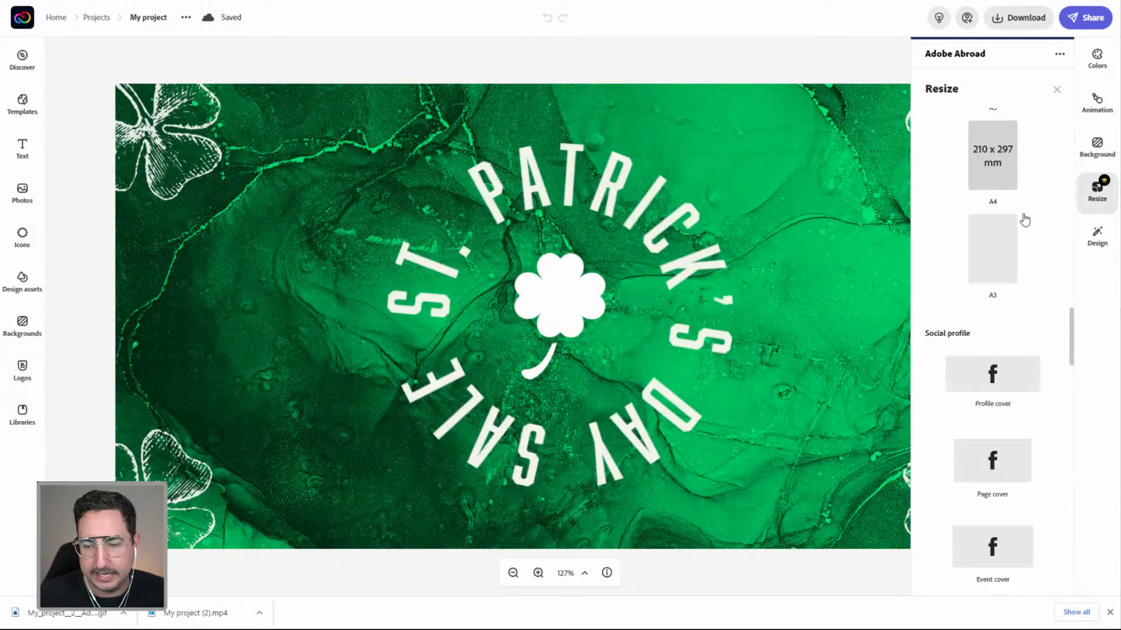
scroll(1024, 219, down, 6)
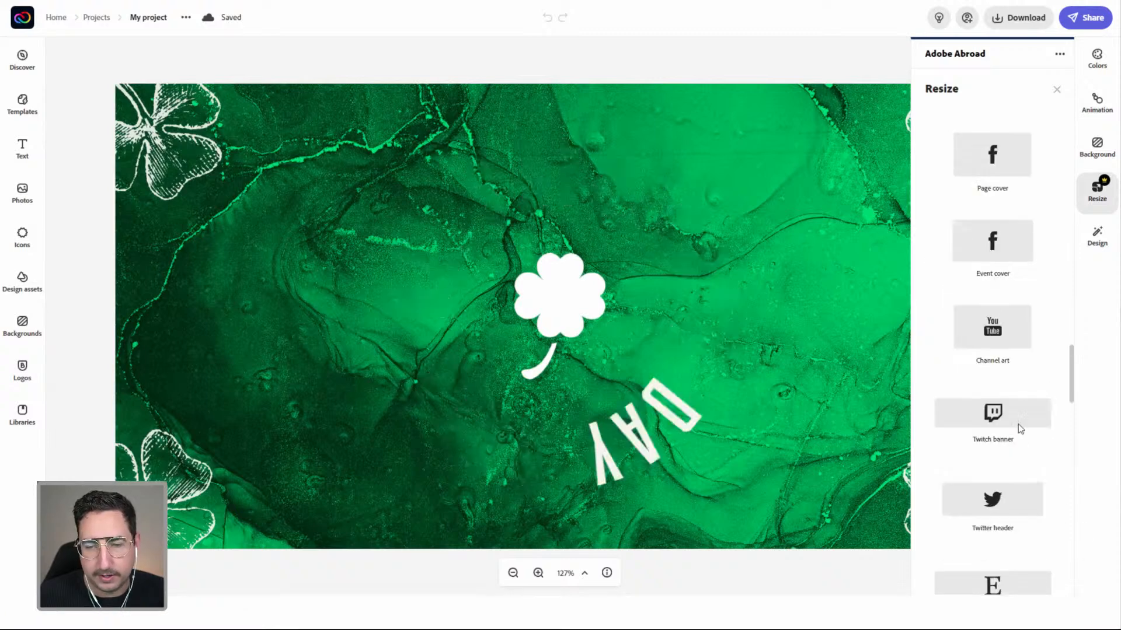
click(994, 357)
click(1087, 200)
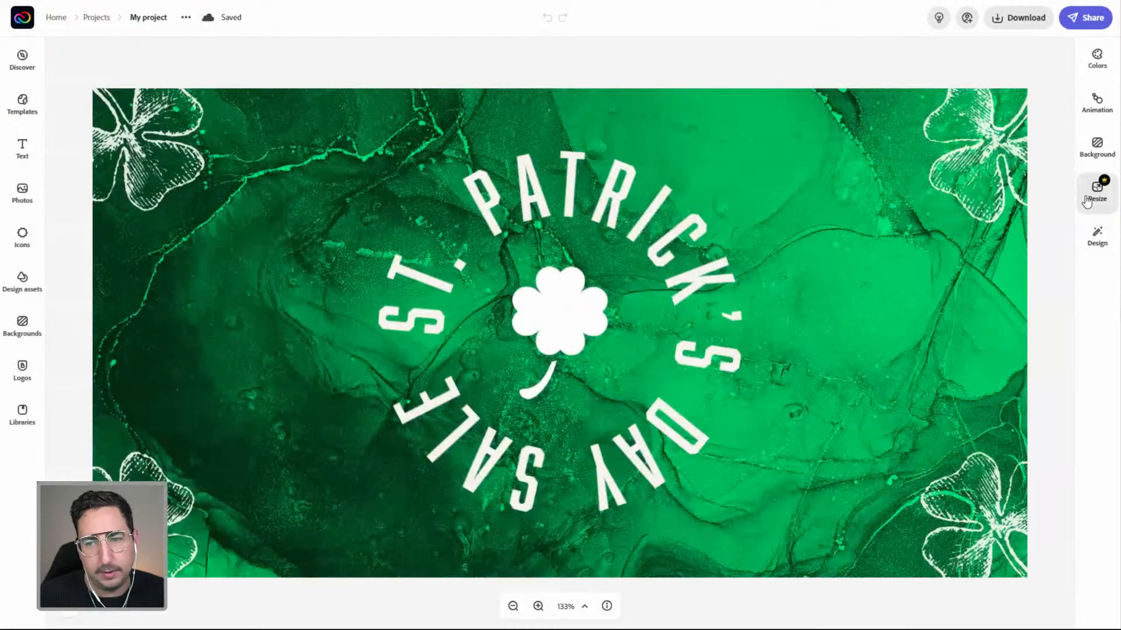
- Resize the St. Patrick's Day design to the 3:1 Banner format
click(1088, 201)
scroll(1036, 305, down, 1)
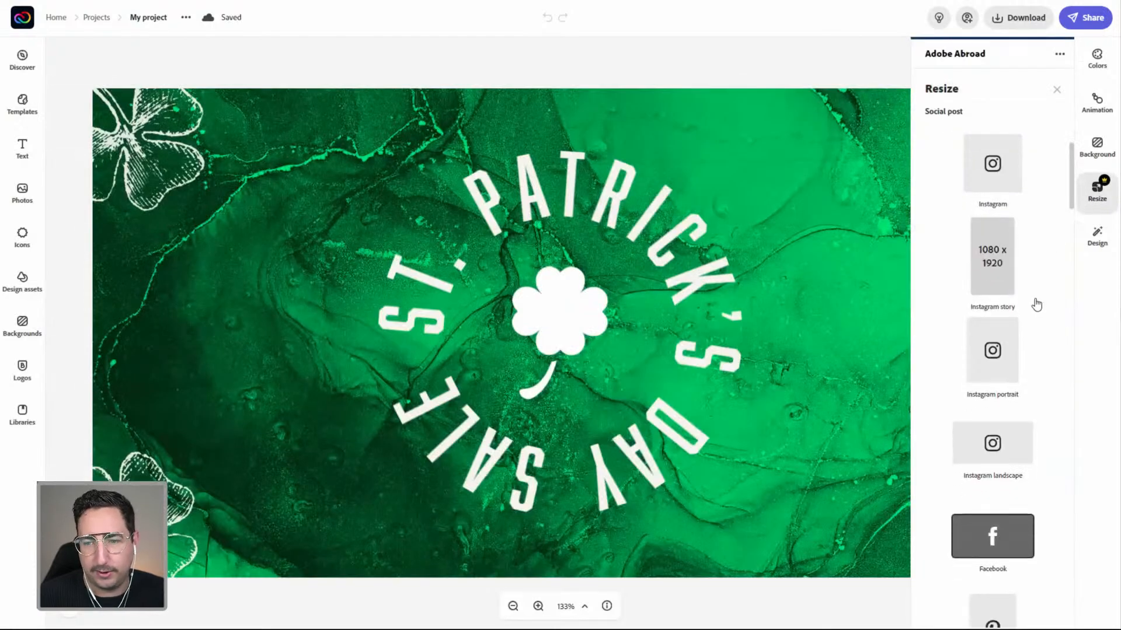
scroll(1036, 304, down, 15)
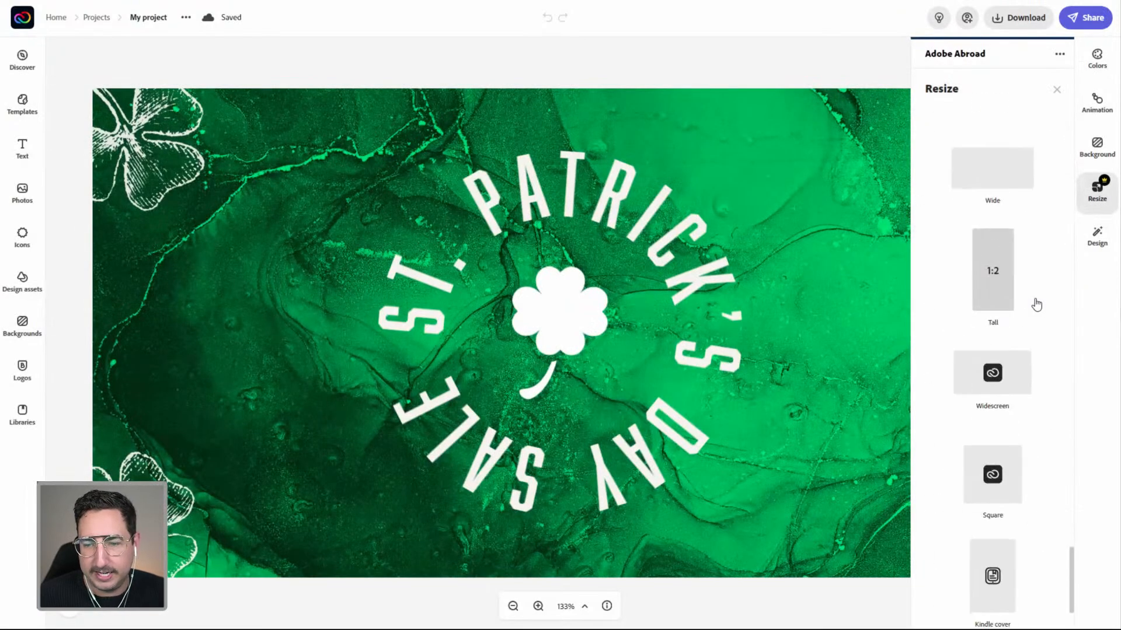
scroll(1037, 305, down, 2)
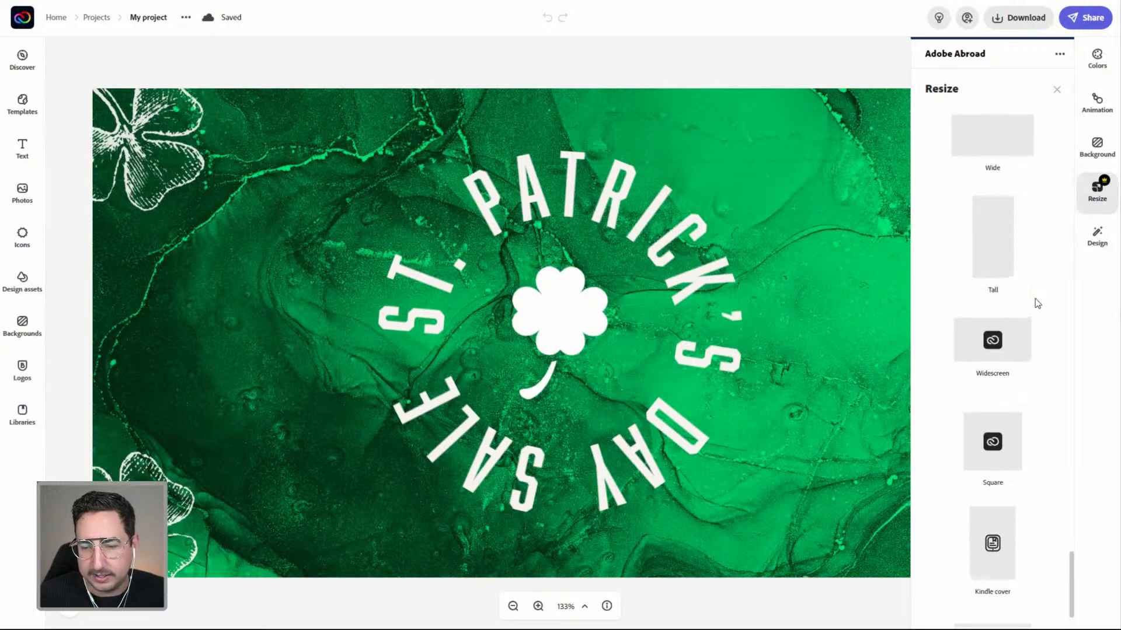
scroll(1038, 303, up, 4)
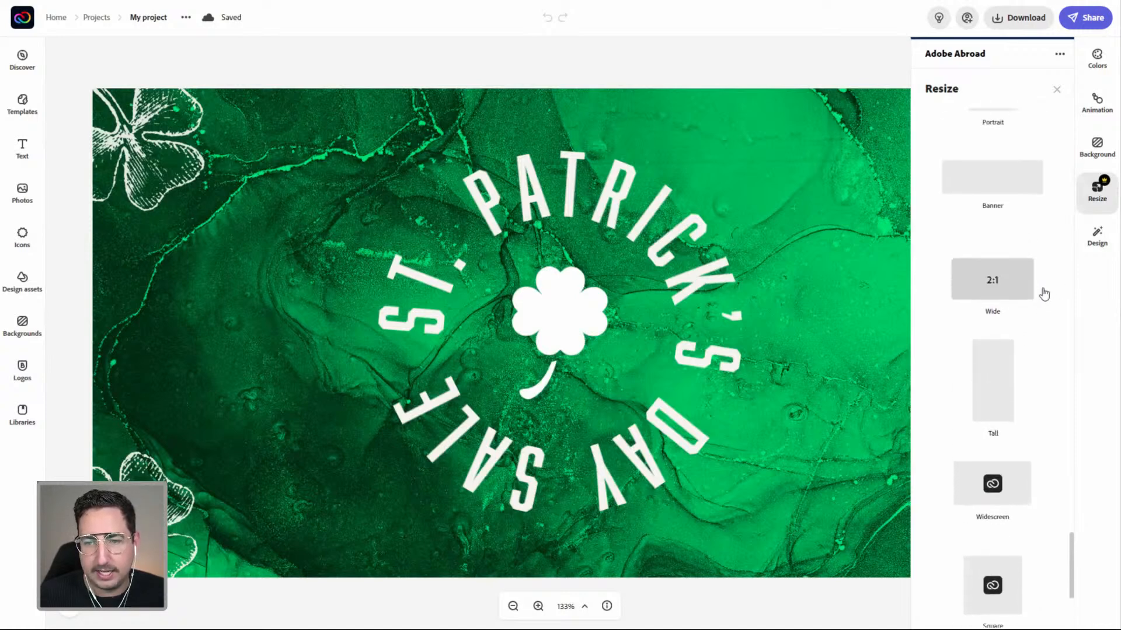
scroll(995, 283, up, 3)
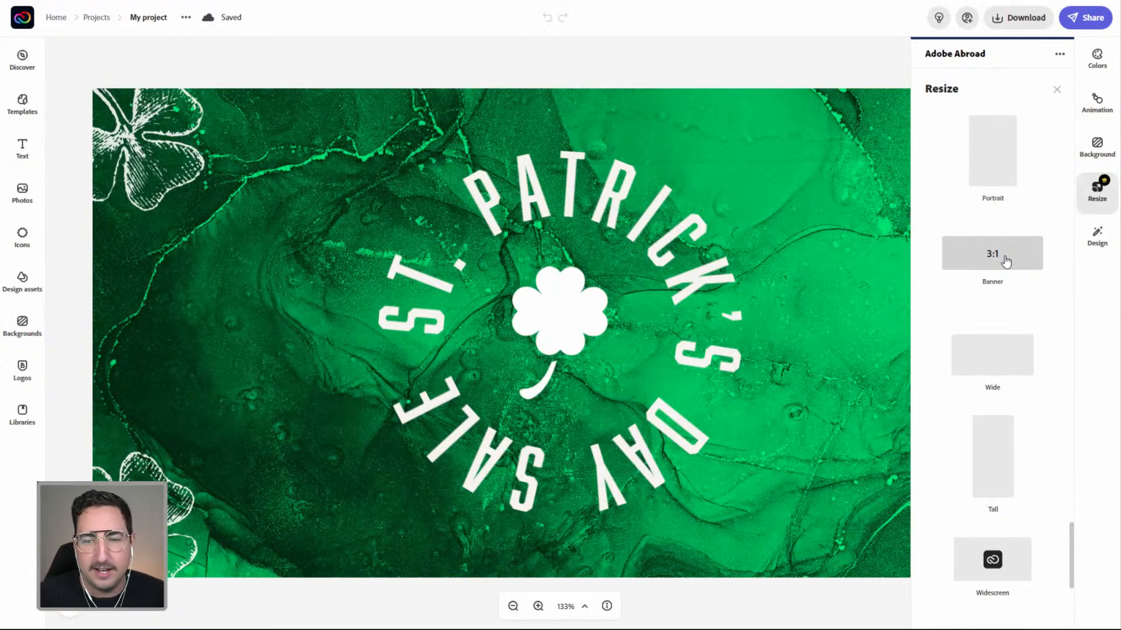
click(1006, 261)
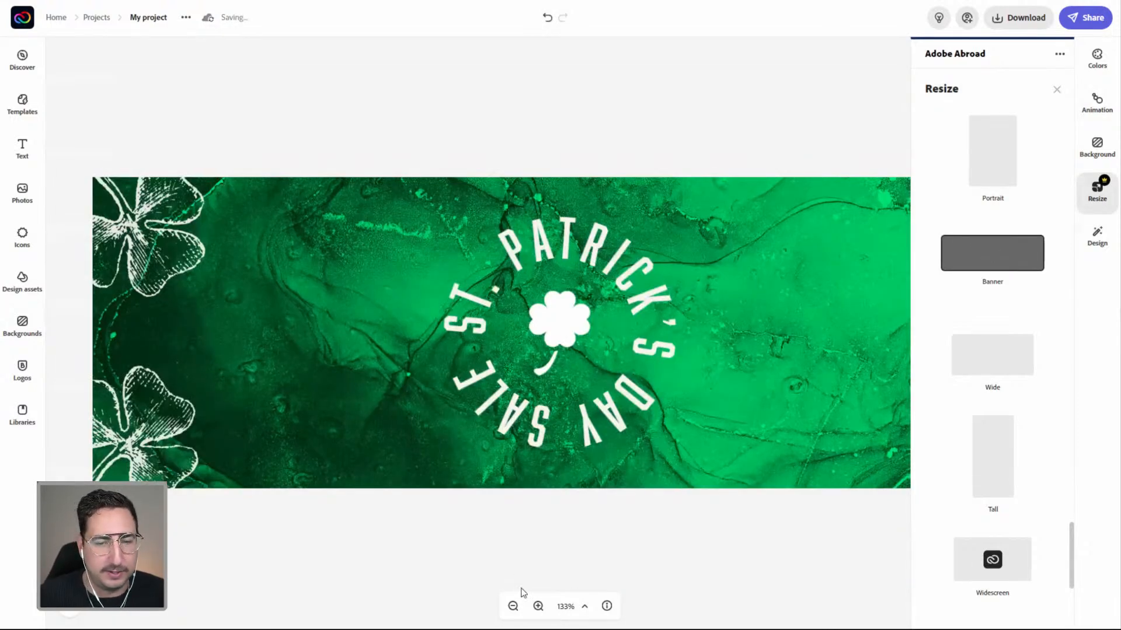
click(513, 607)
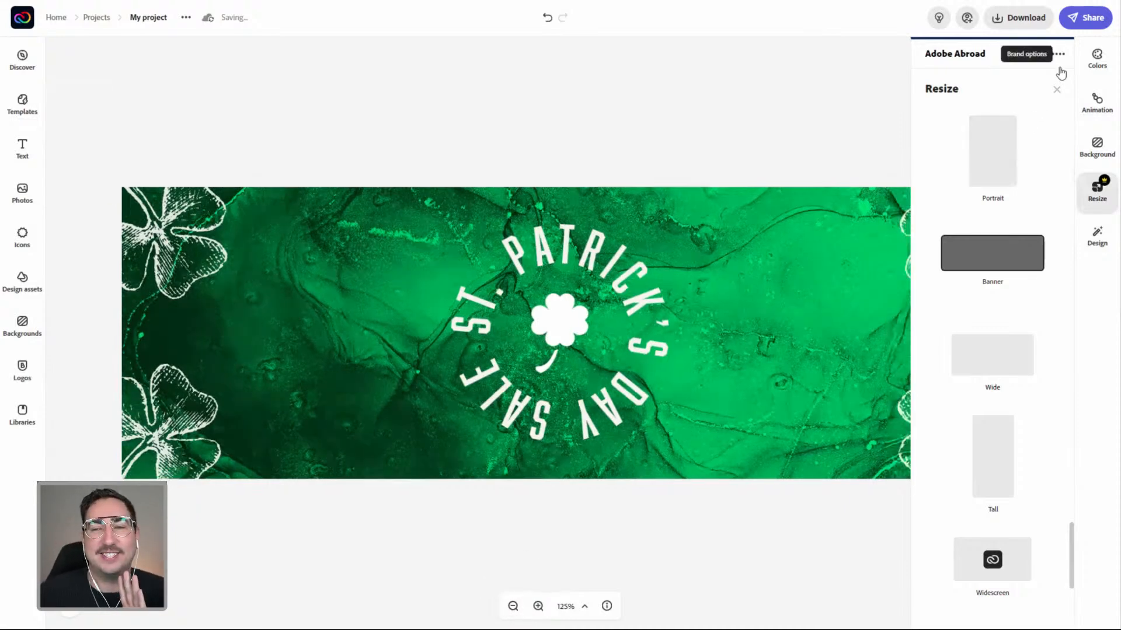
click(1057, 91)
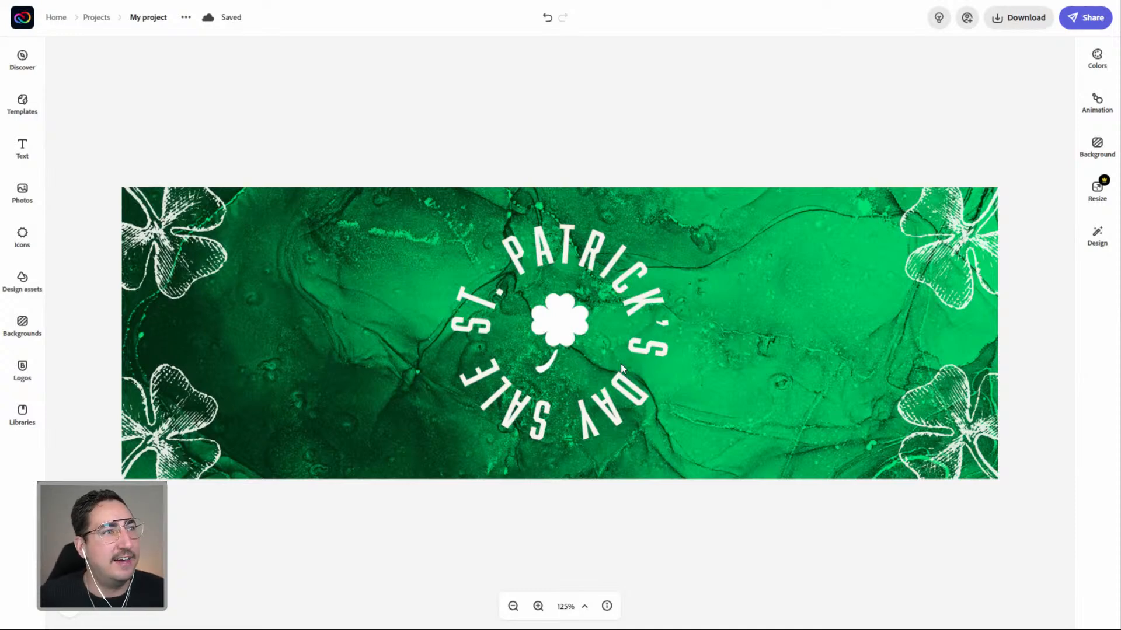
- Apply the Typewriter text animation to the banner and download it as an MP4 Video (720p)
click(1093, 105)
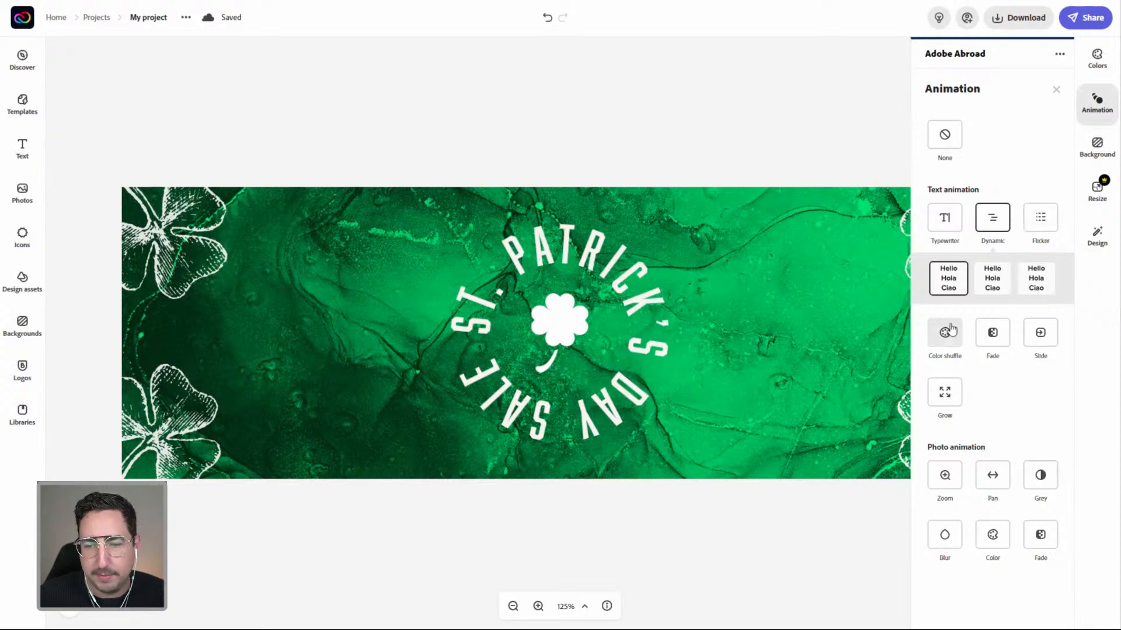
click(945, 222)
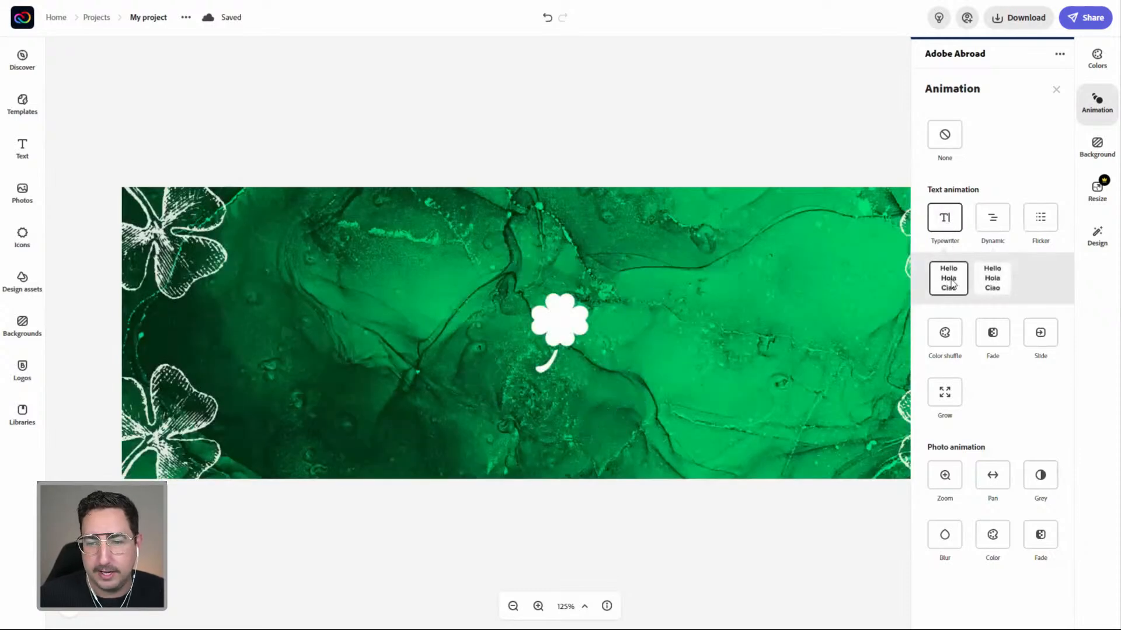
click(1021, 18)
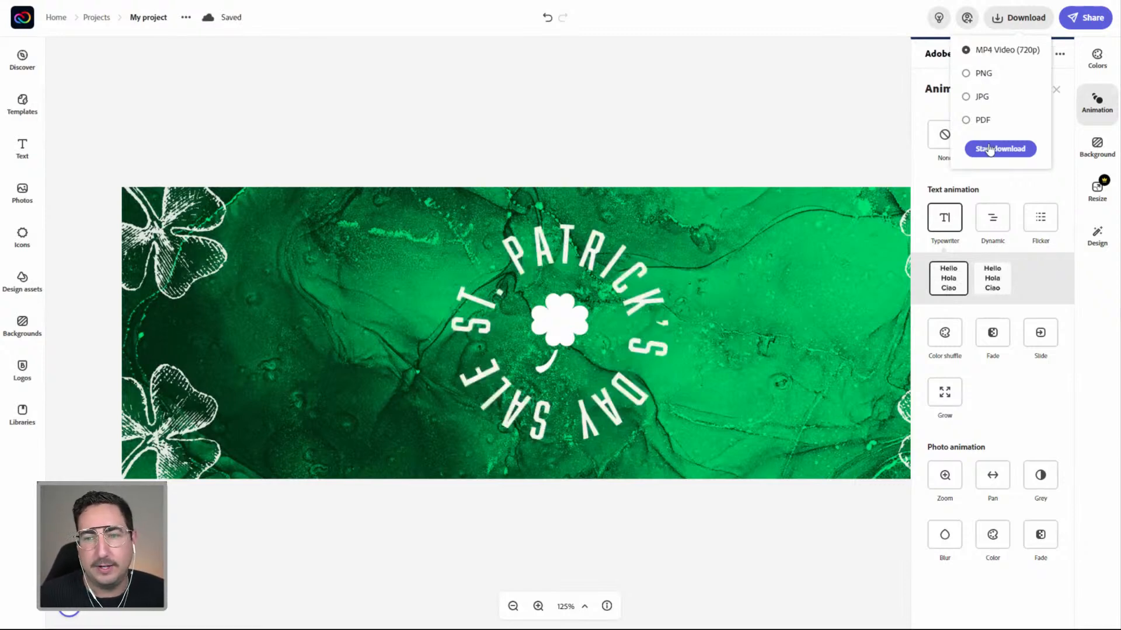
click(994, 150)
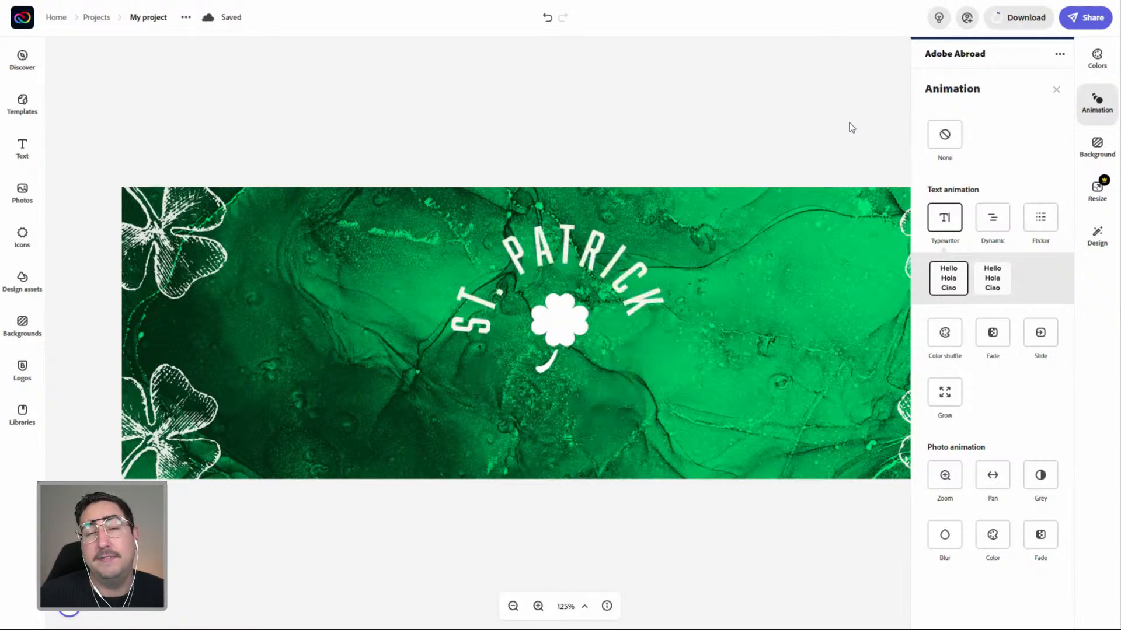
click(1095, 109)
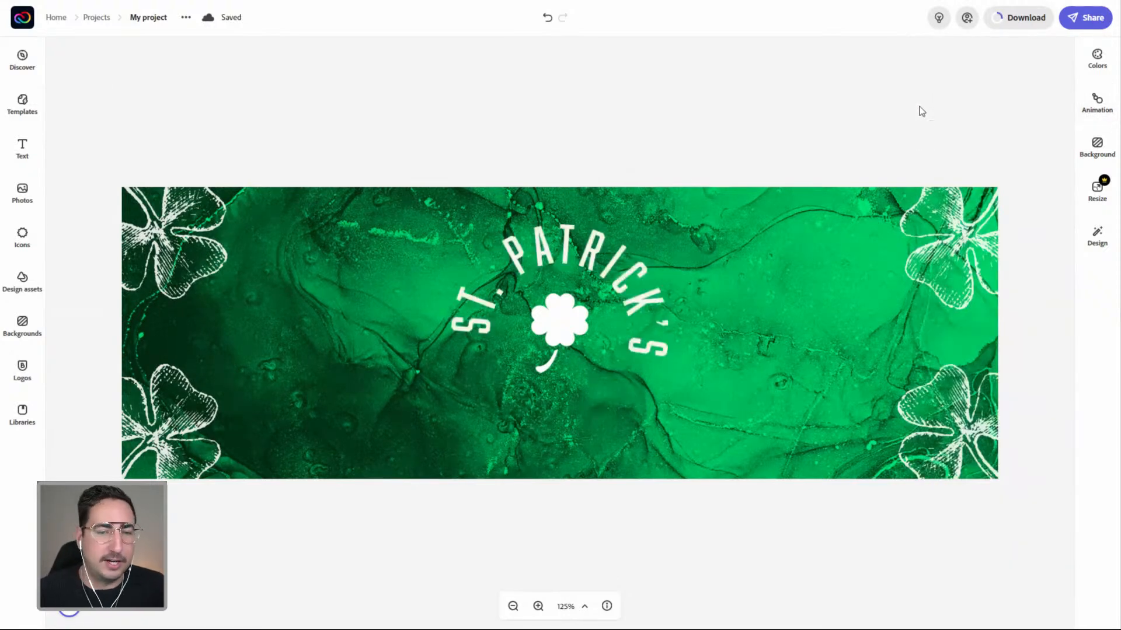